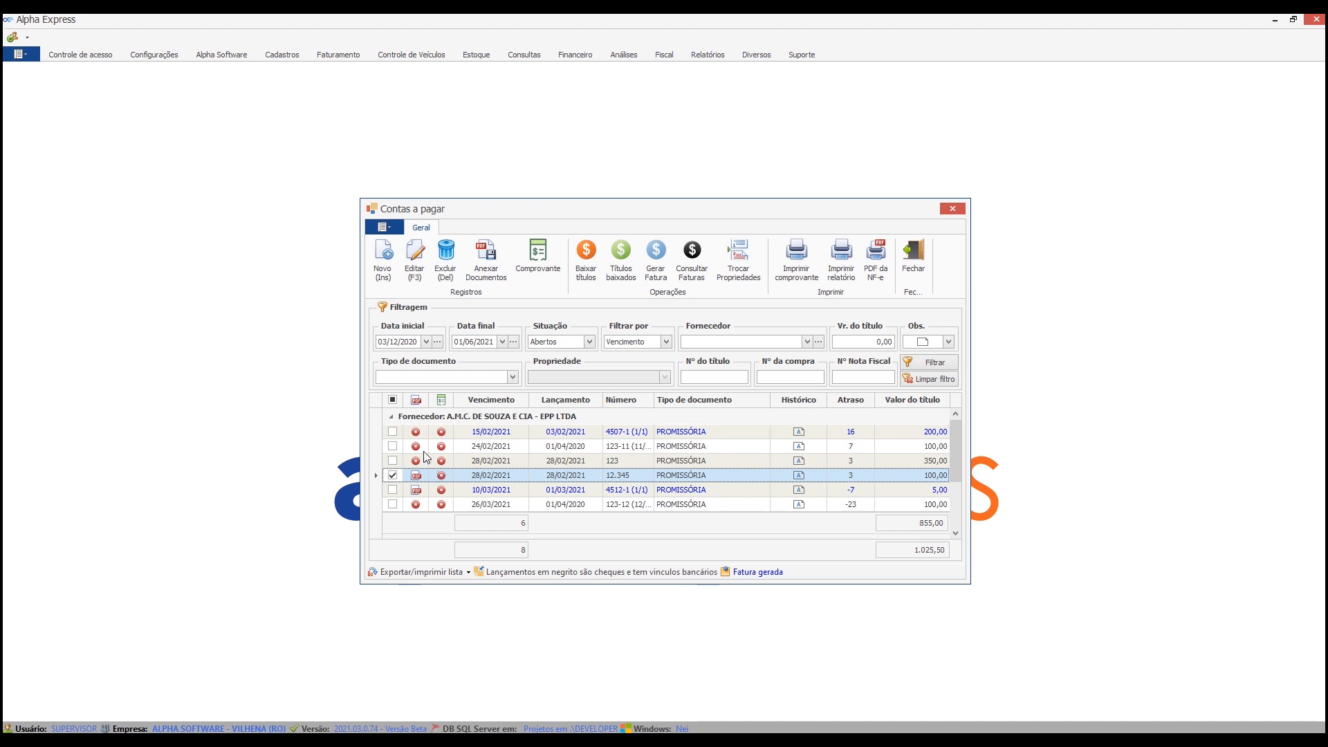
Narrow the attachment column and clear the selection of the ticked 28/02/2021 title in the accounts payable list.
left_click_drag(429, 401, 422, 401)
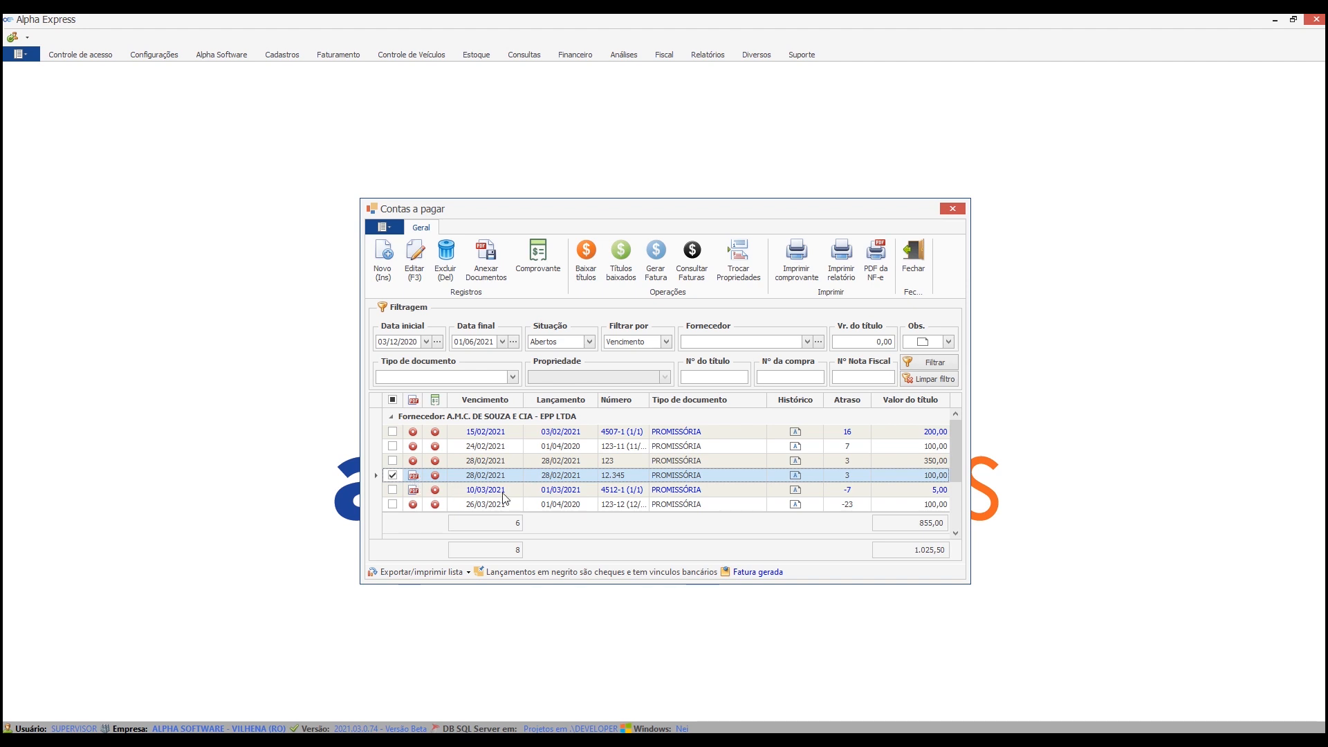
left_click(398, 476)
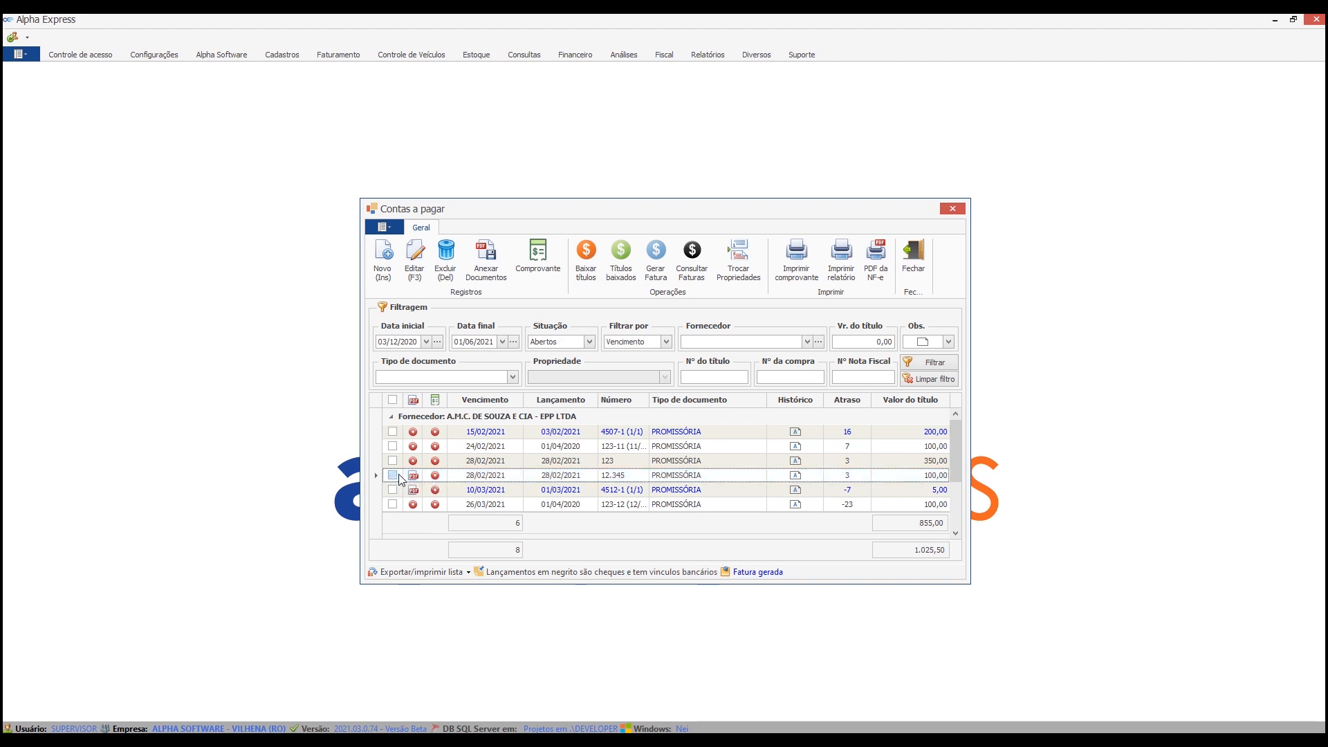
left_click(392, 476)
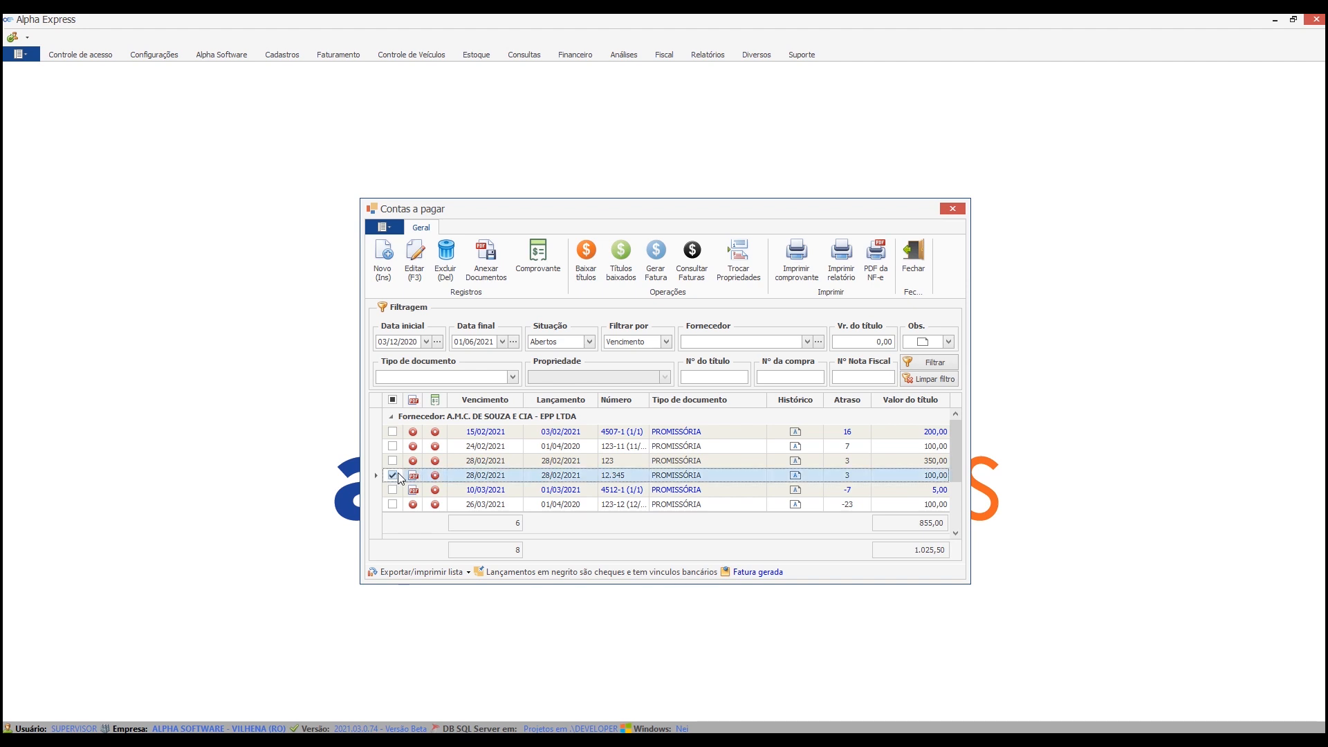
left_click(392, 475)
scroll(731, 494, "down", 1)
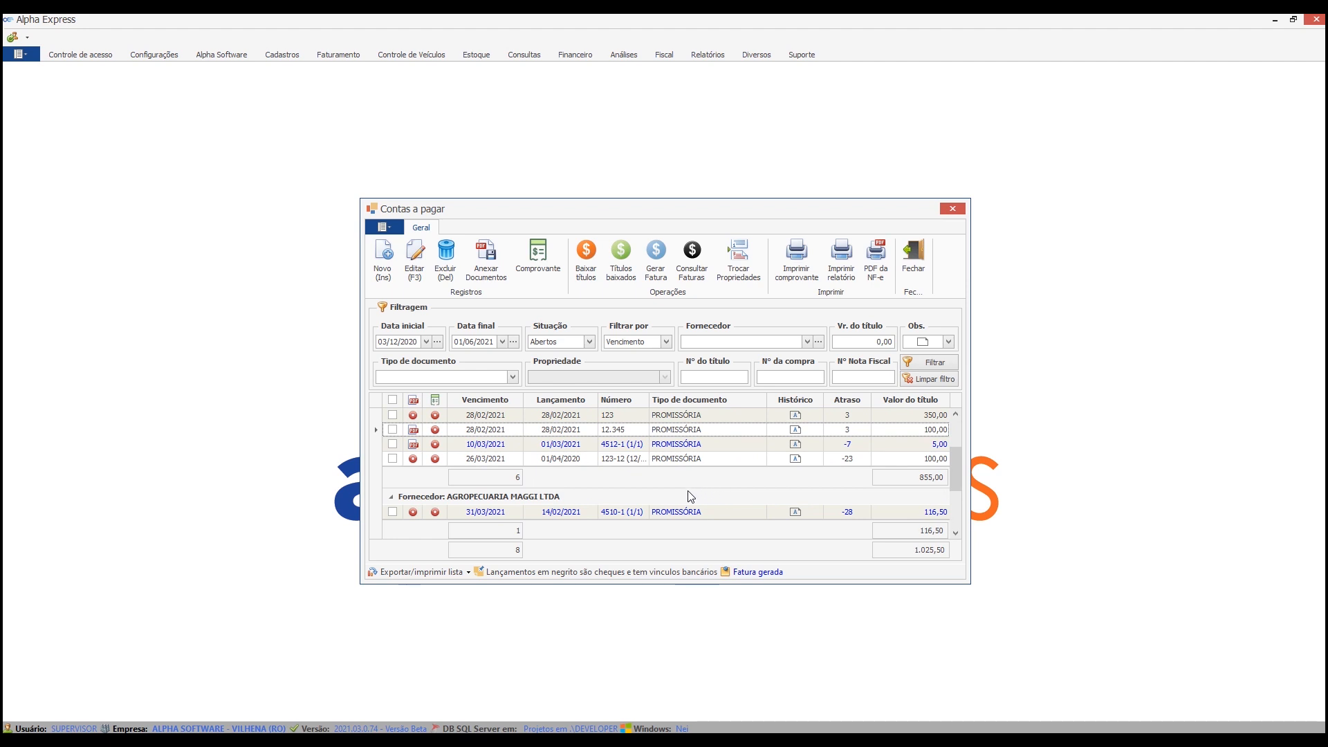
scroll(754, 458, "up", 1)
scroll(756, 458, "up", 1)
Start a new vehicle service order of type Externa for vehicle AAA0002.
left_click(411, 54)
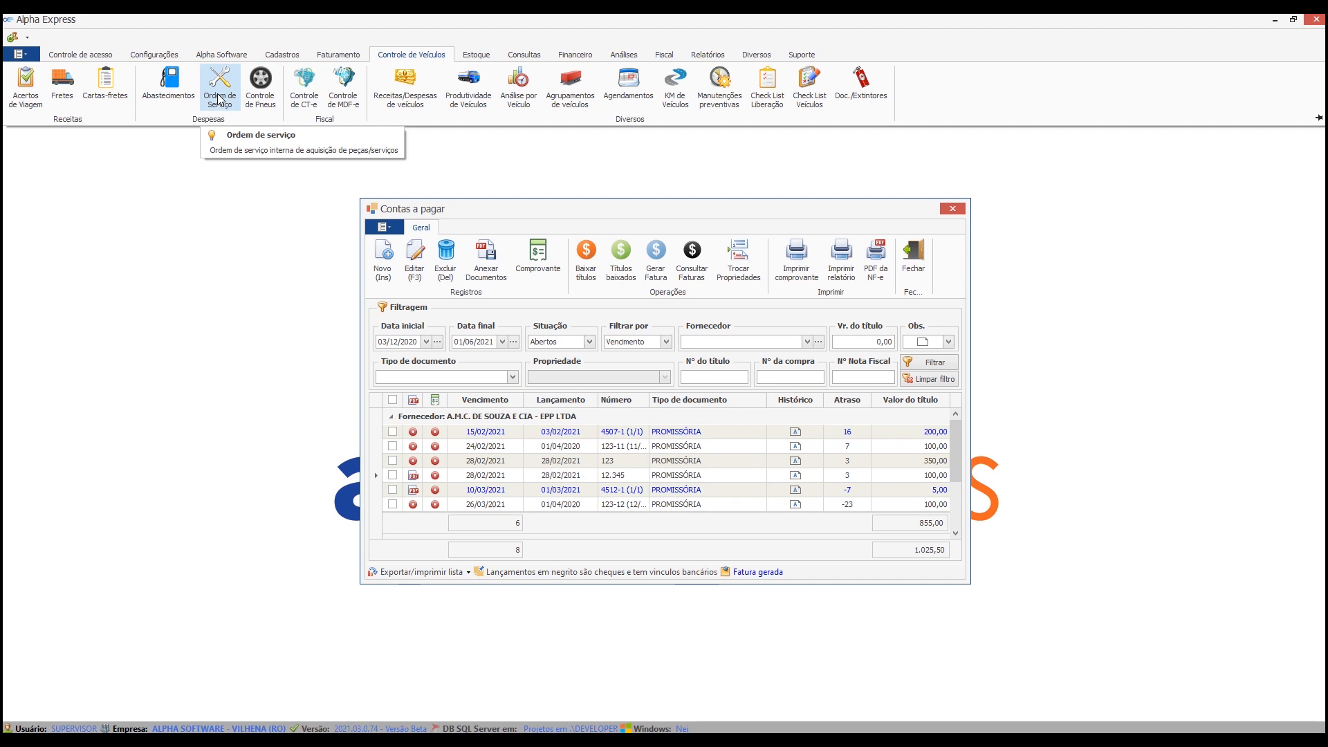
left_click(219, 94)
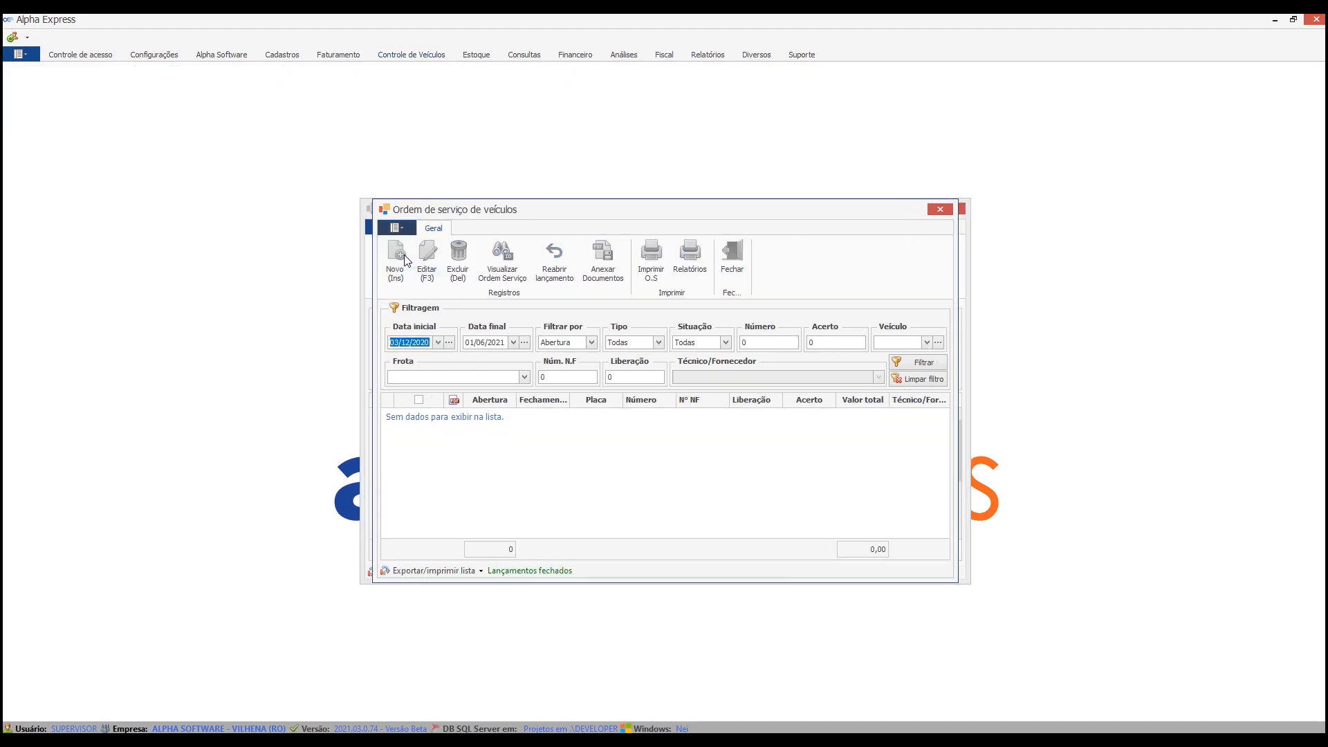
left_click(404, 255)
left_click(504, 265)
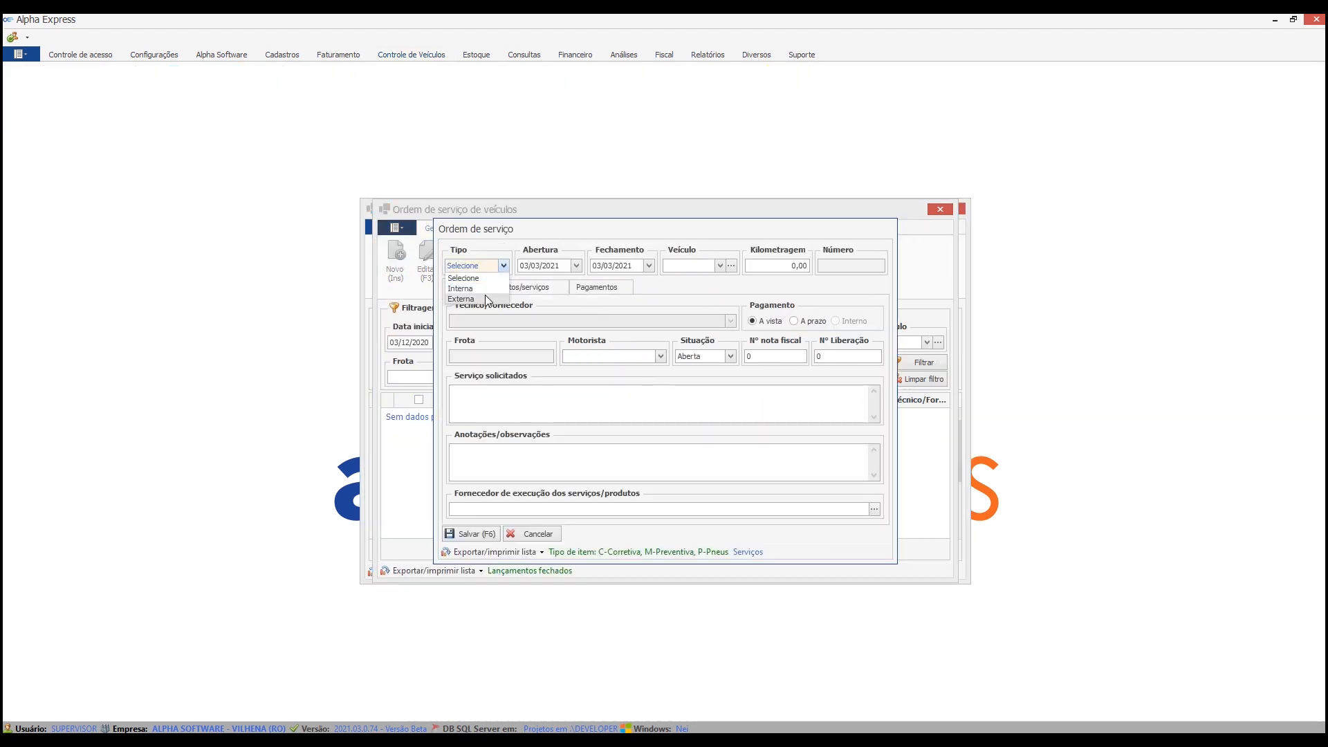
left_click(488, 302)
left_click(680, 269)
left_click(735, 294)
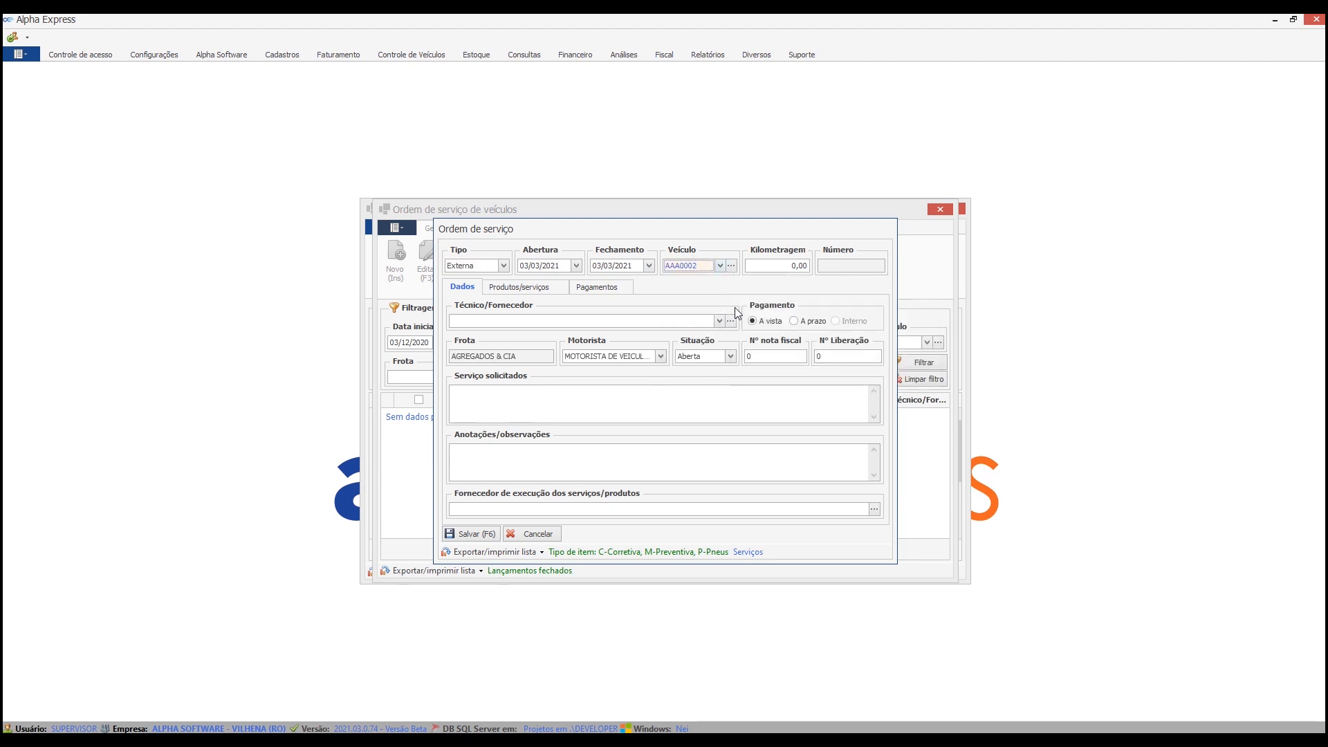
Set the order's mileage to 15.000,00, supplier to A.M.C. DE SOUZA E CIA - EPP LTDA, payment to A prazo and status to Fechada.
left_click(675, 396)
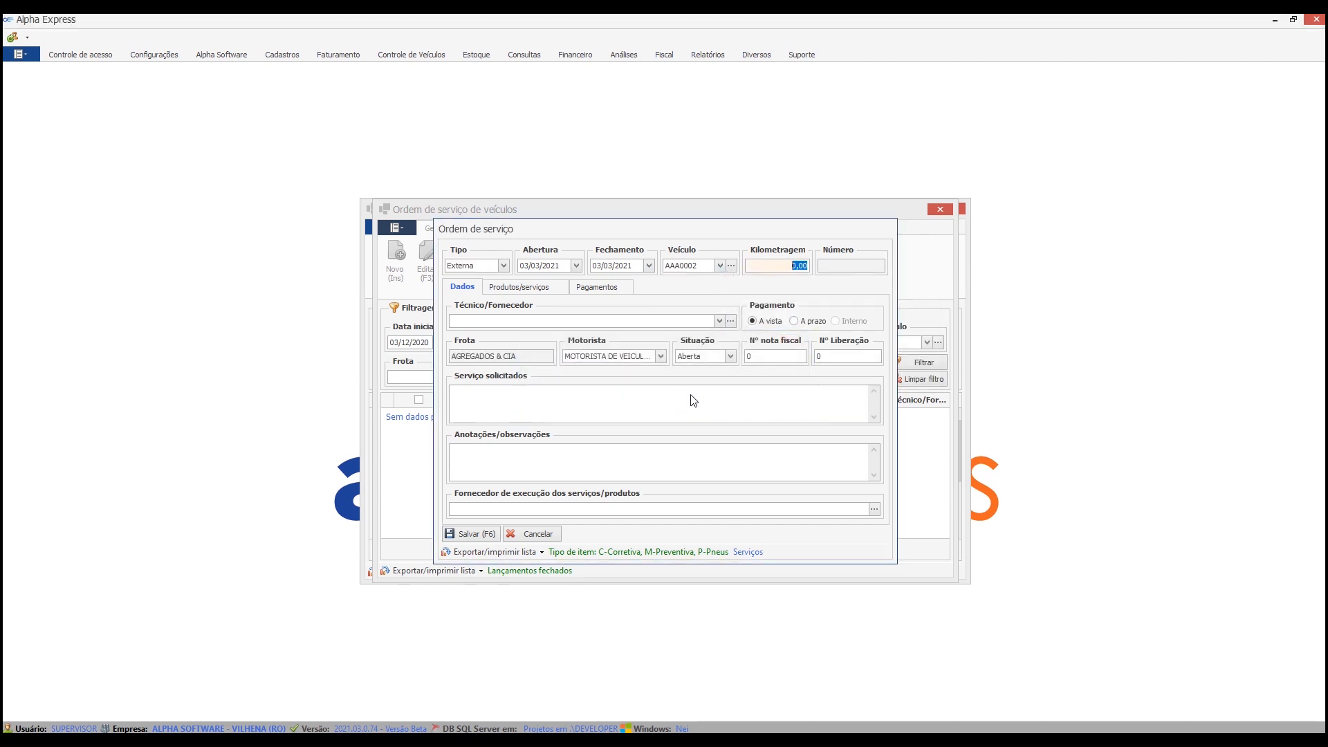
left_click(603, 550)
left_click(676, 321)
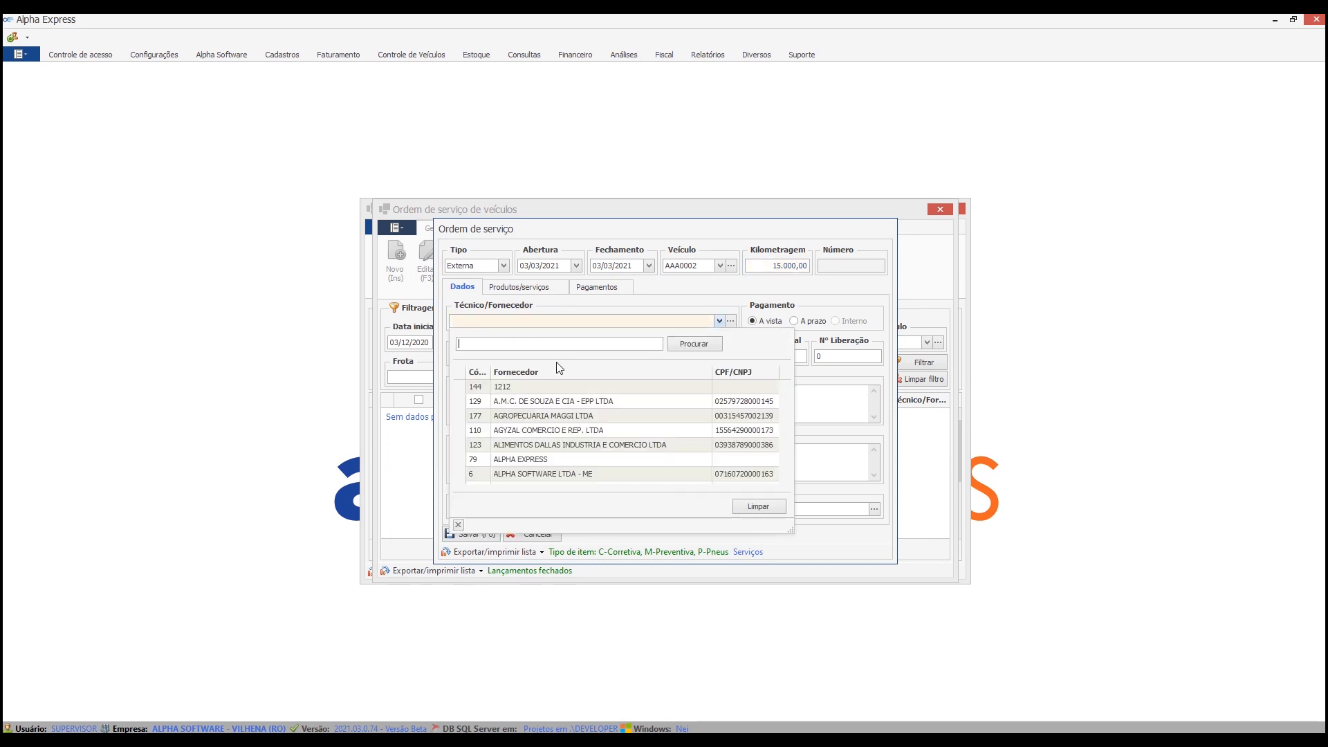
left_click(552, 402)
left_click(794, 321)
left_click(706, 357)
left_click(706, 367)
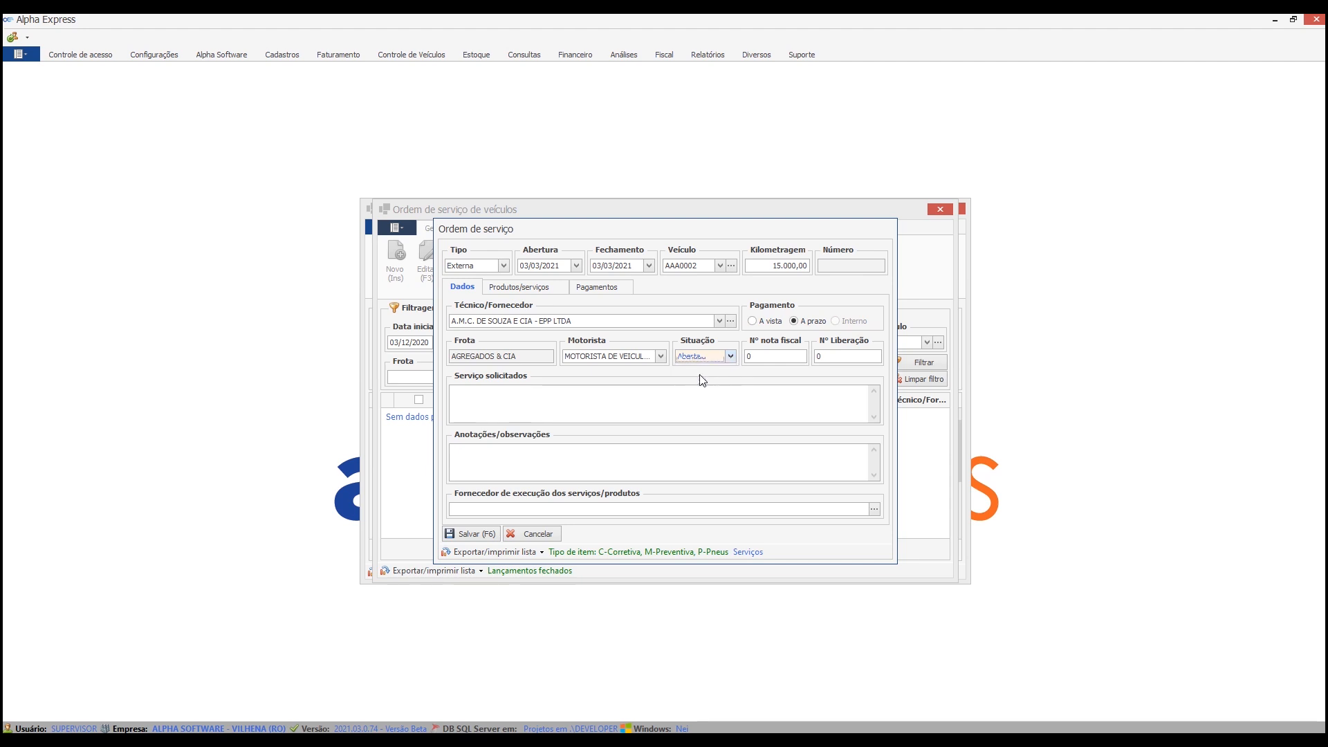
Add a product/service item to the order with quantity 1, code 0, description TESTE and unit price 5,00.
left_click(525, 286)
type("1")
key("Return")
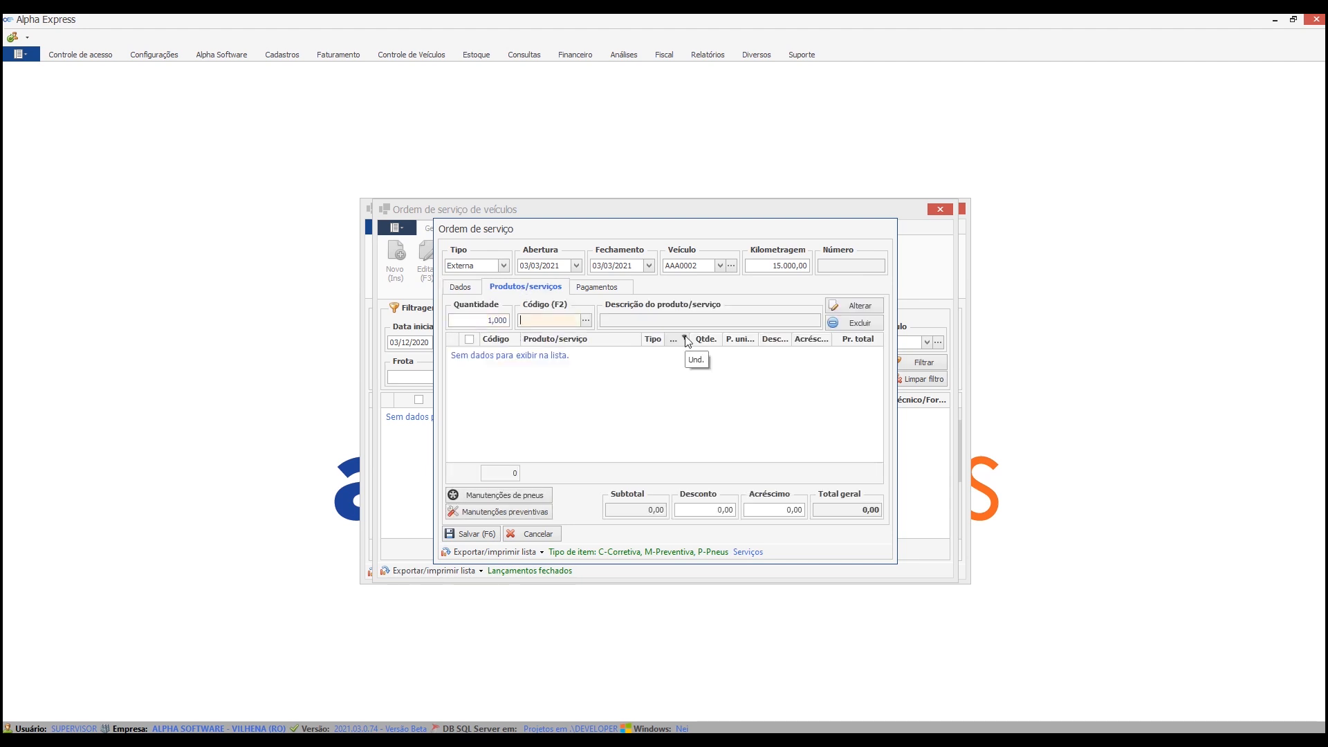
type("0")
key("Return")
type("TESTE")
key("Return")
key("Return")
key("Return")
type("5")
key("Return")
left_click(520, 436)
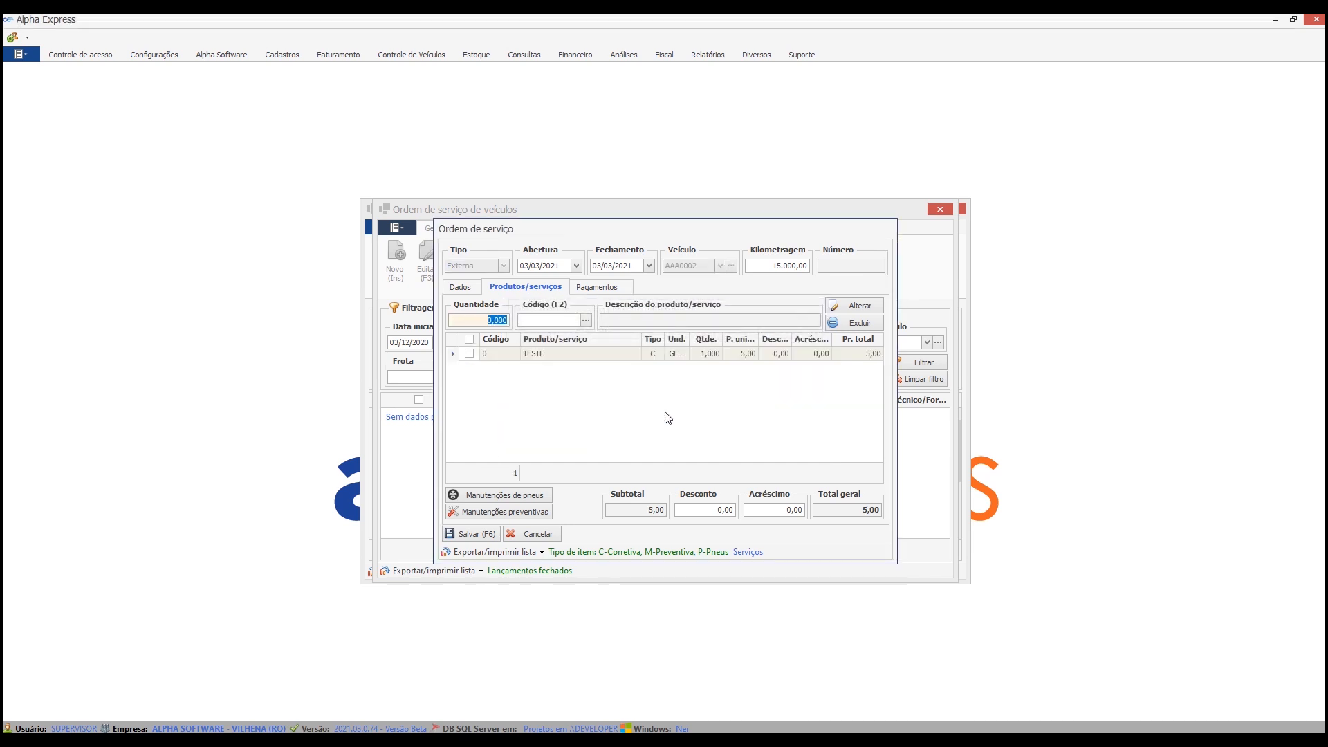
Add a payment installment to the order with due date 03/03/2021 and number 123.
left_click(473, 288)
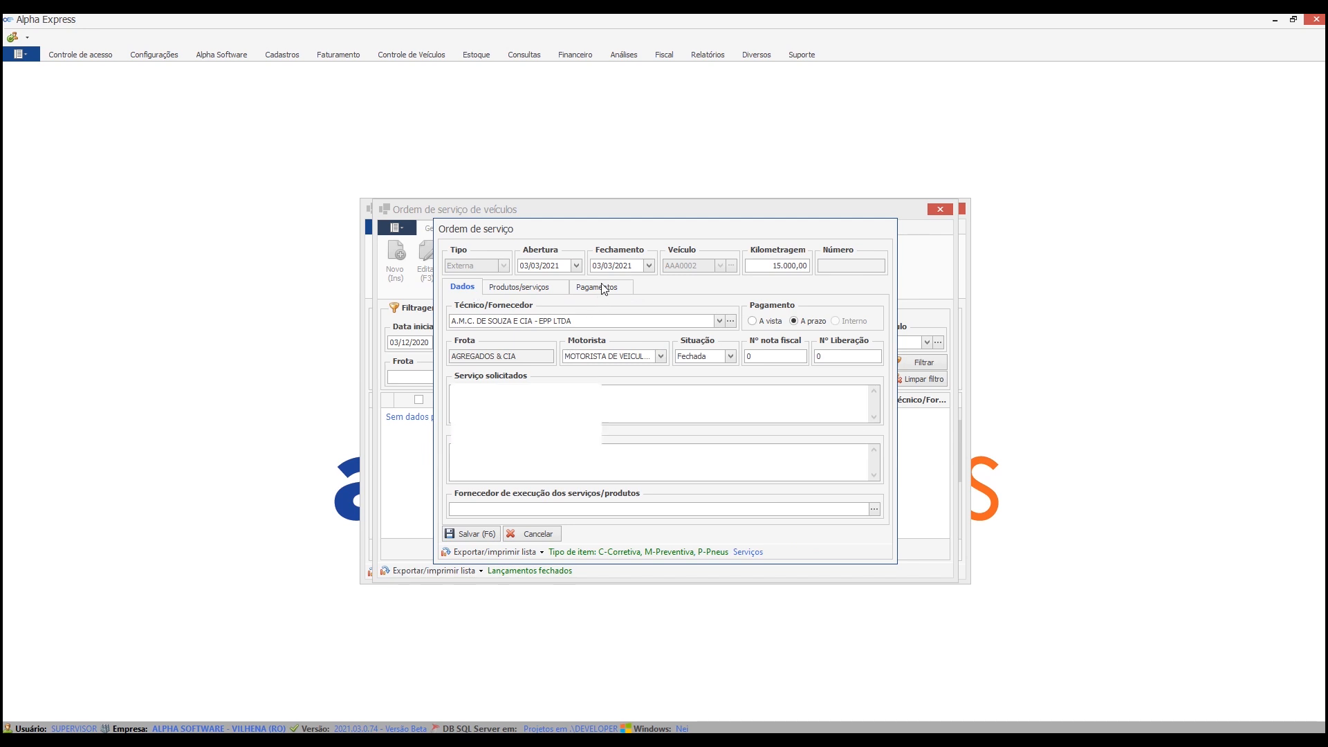
left_click(596, 291)
left_click(656, 335)
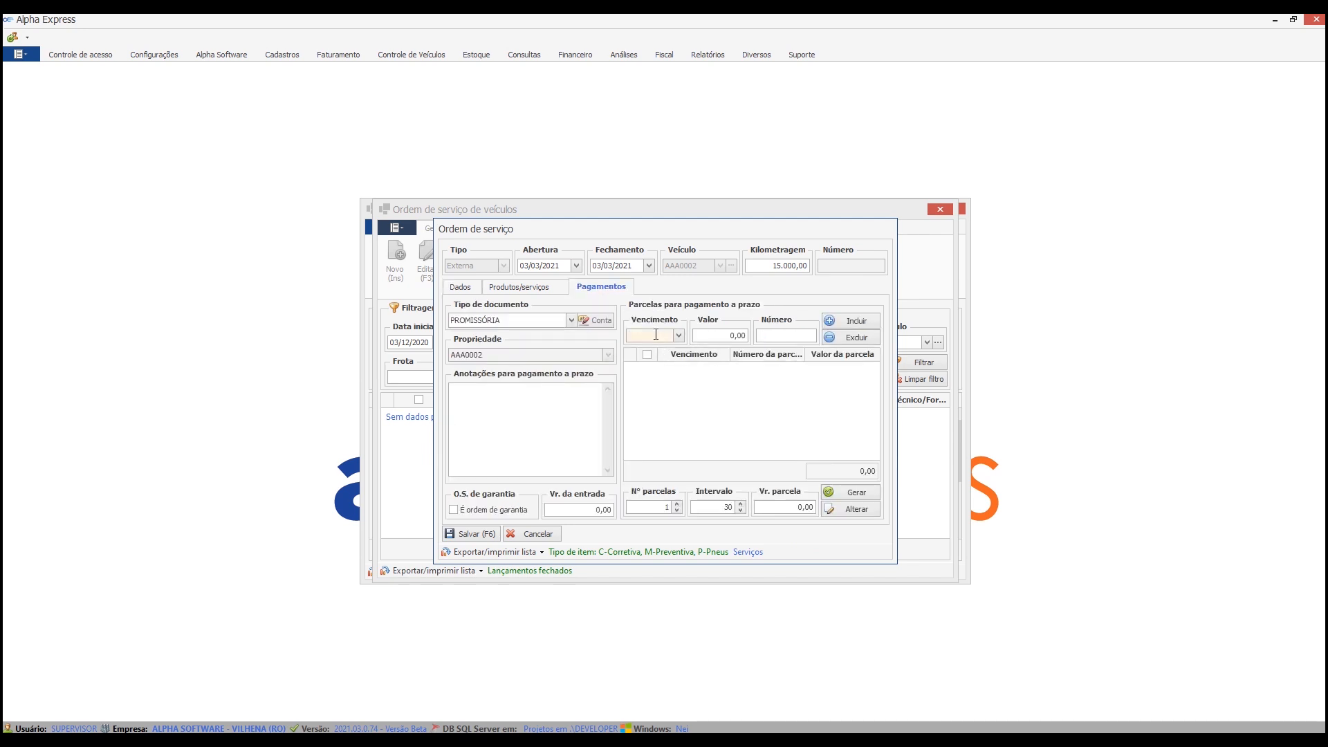
type("03/03/2021")
key("Tab")
key("Tab")
type("123")
key("Tab")
key("Return")
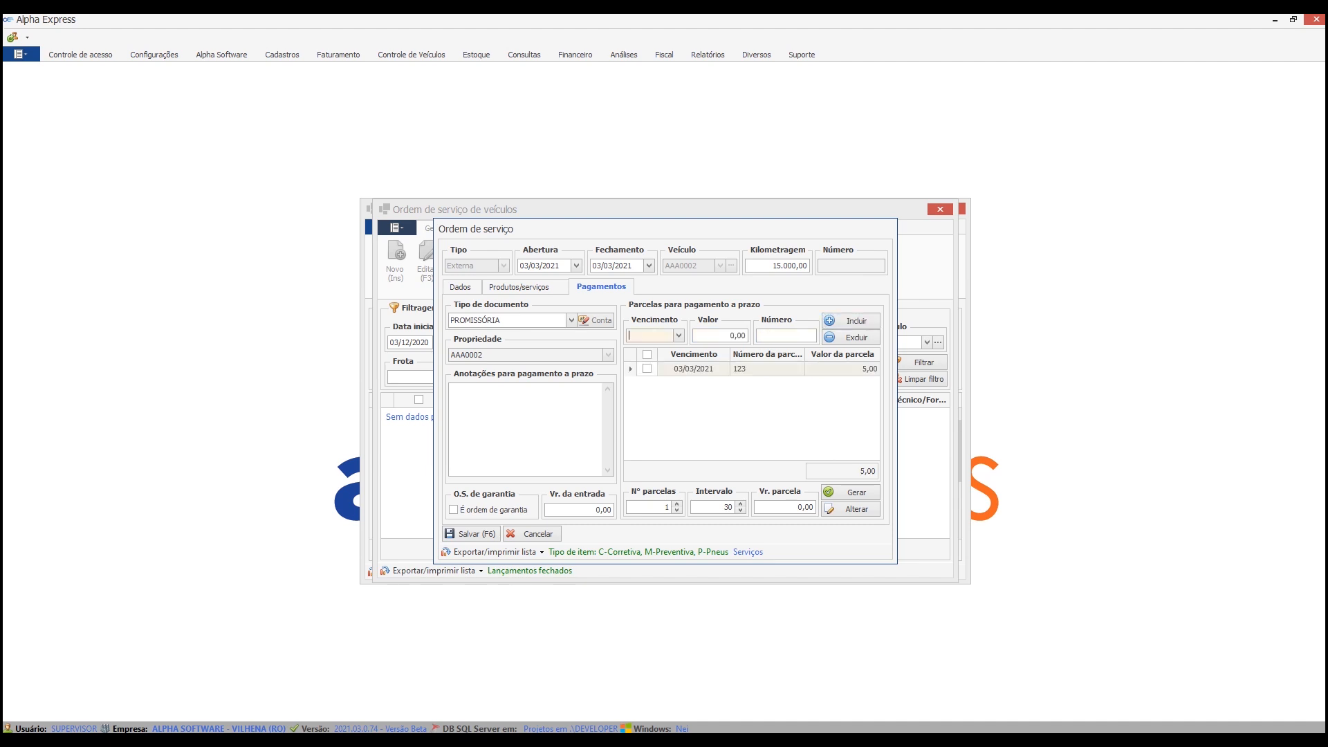
Save the service order, confirm it, and close the print options without printing.
left_click(470, 533)
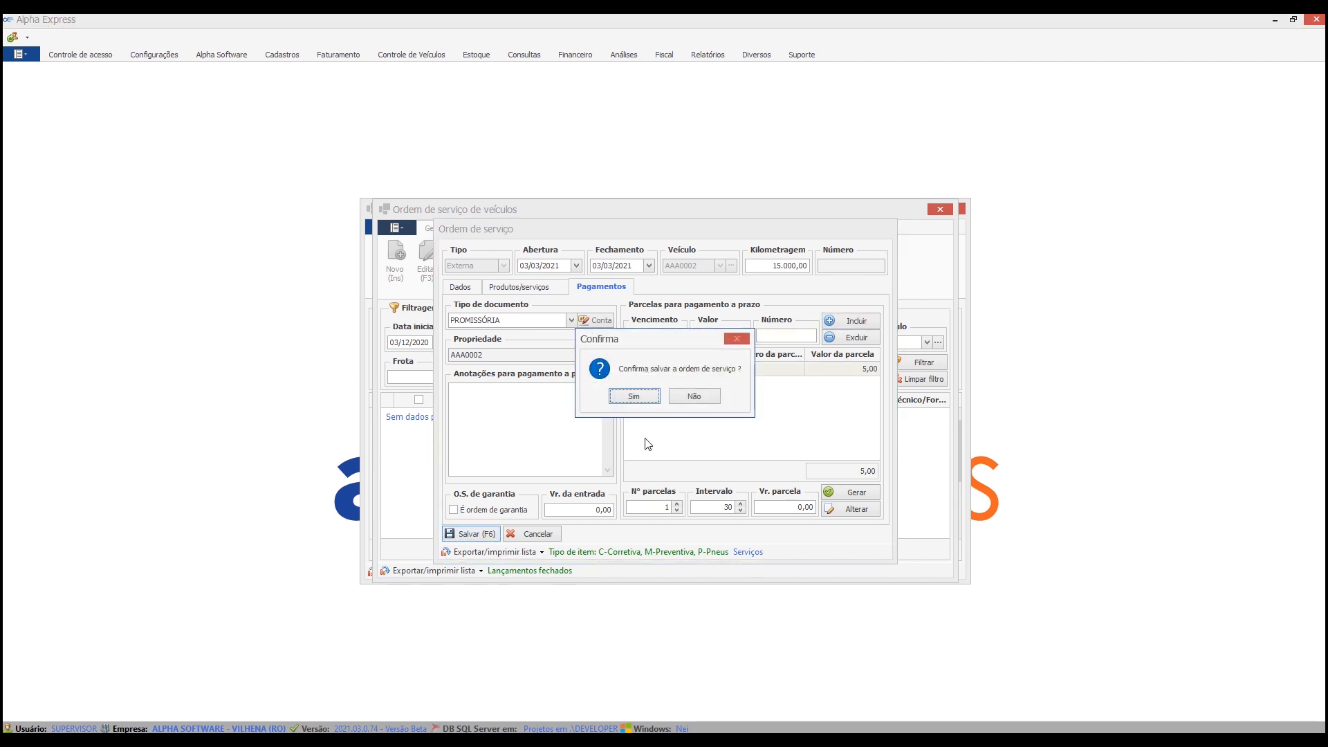
left_click(648, 400)
left_click(665, 400)
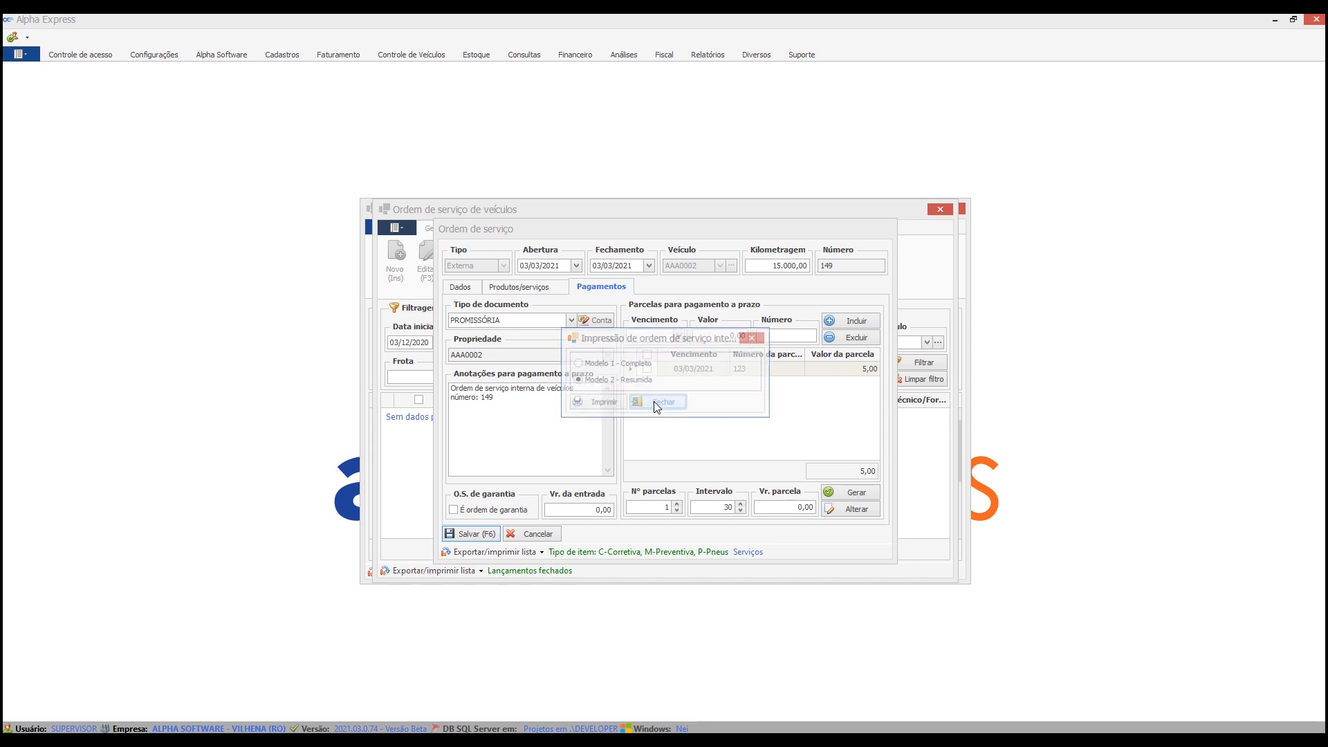
left_click(682, 396)
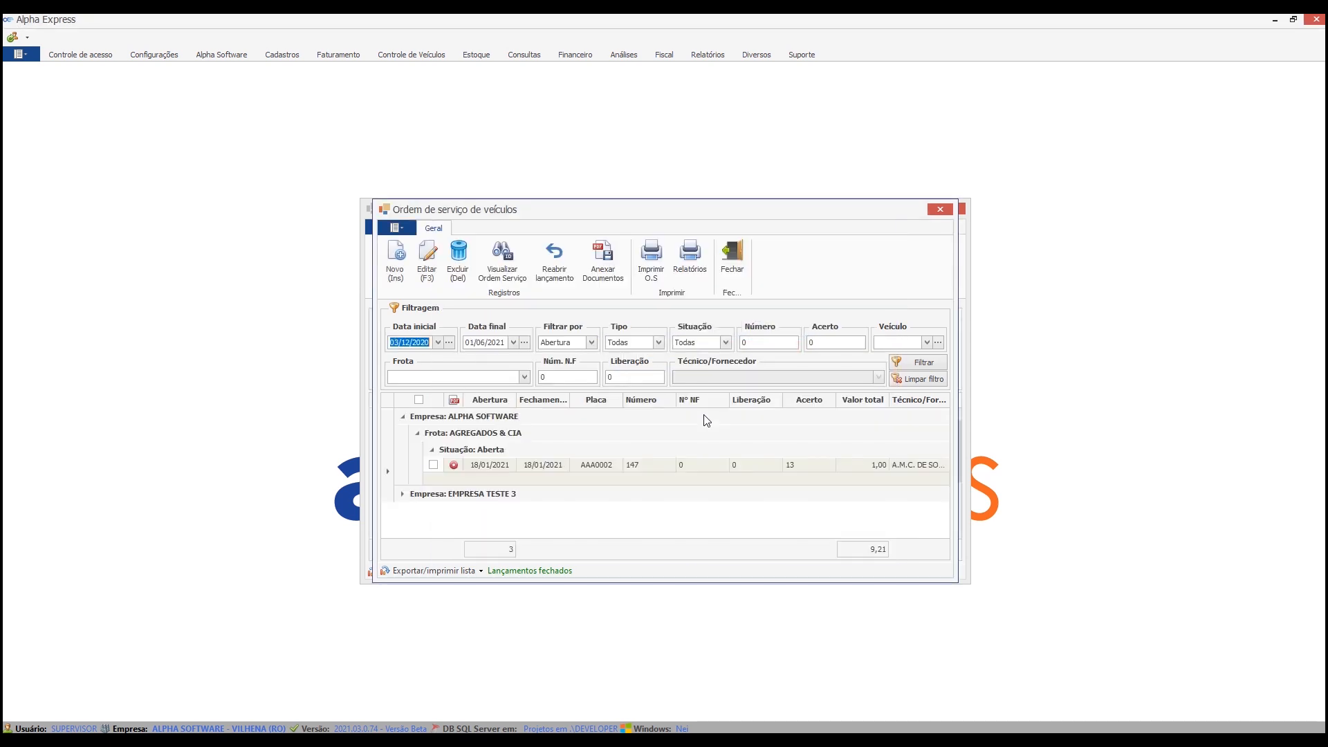
Expand the EMPRESA TESTE 3 groups down to the closed orders and select the order opened on 03/03/2021.
left_click(403, 494)
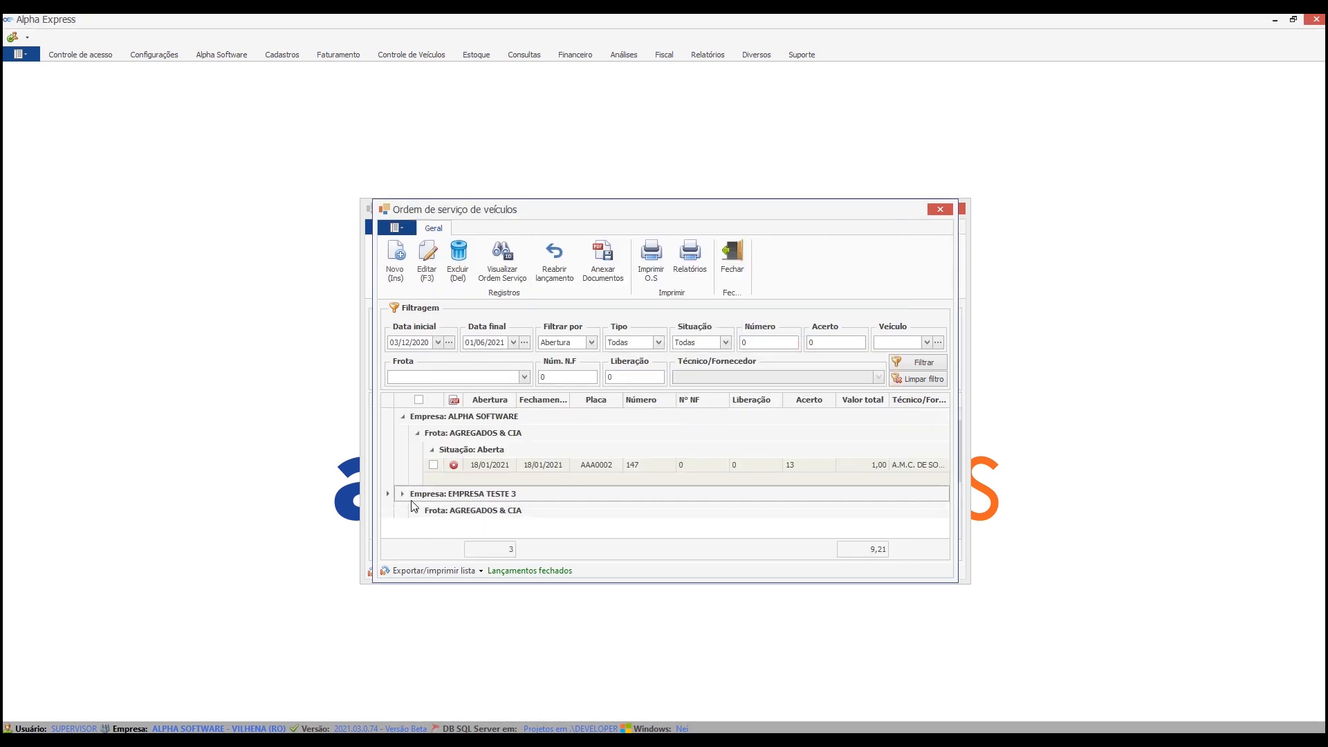
left_click(417, 512)
left_click(433, 527)
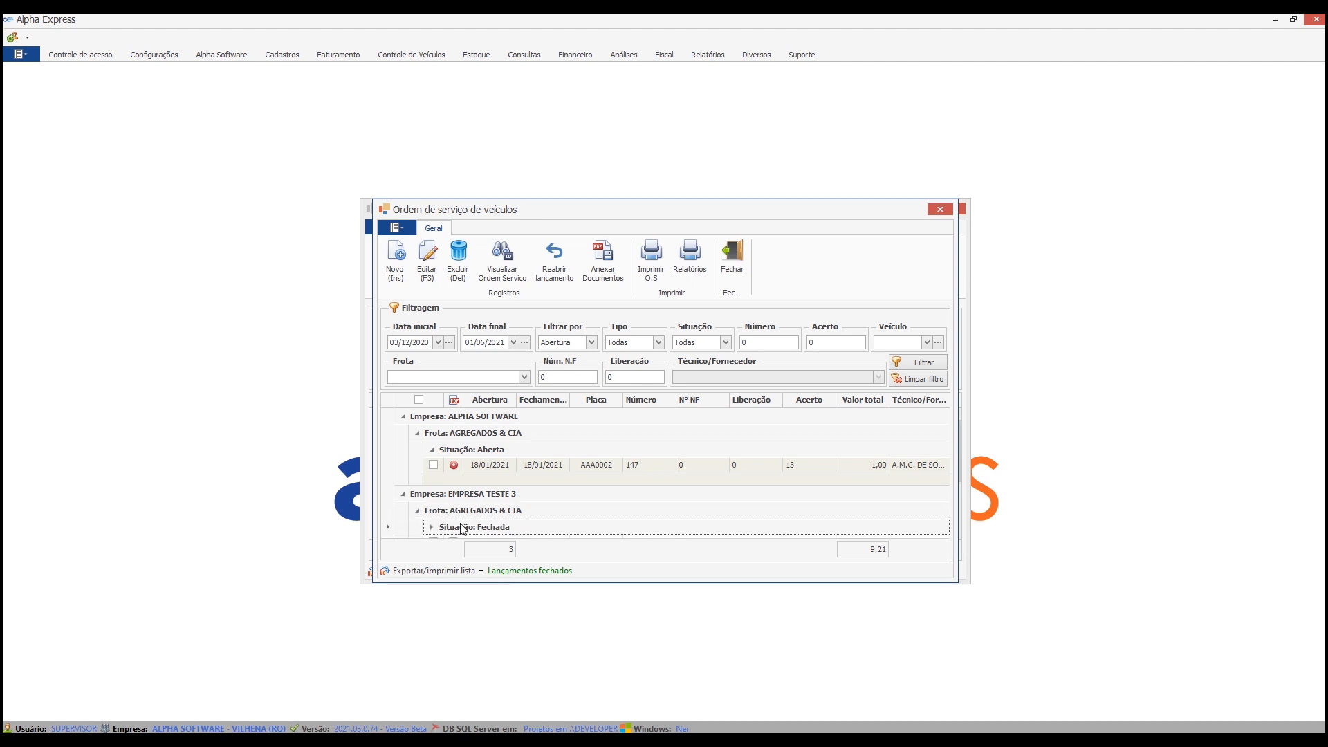
left_click(433, 492)
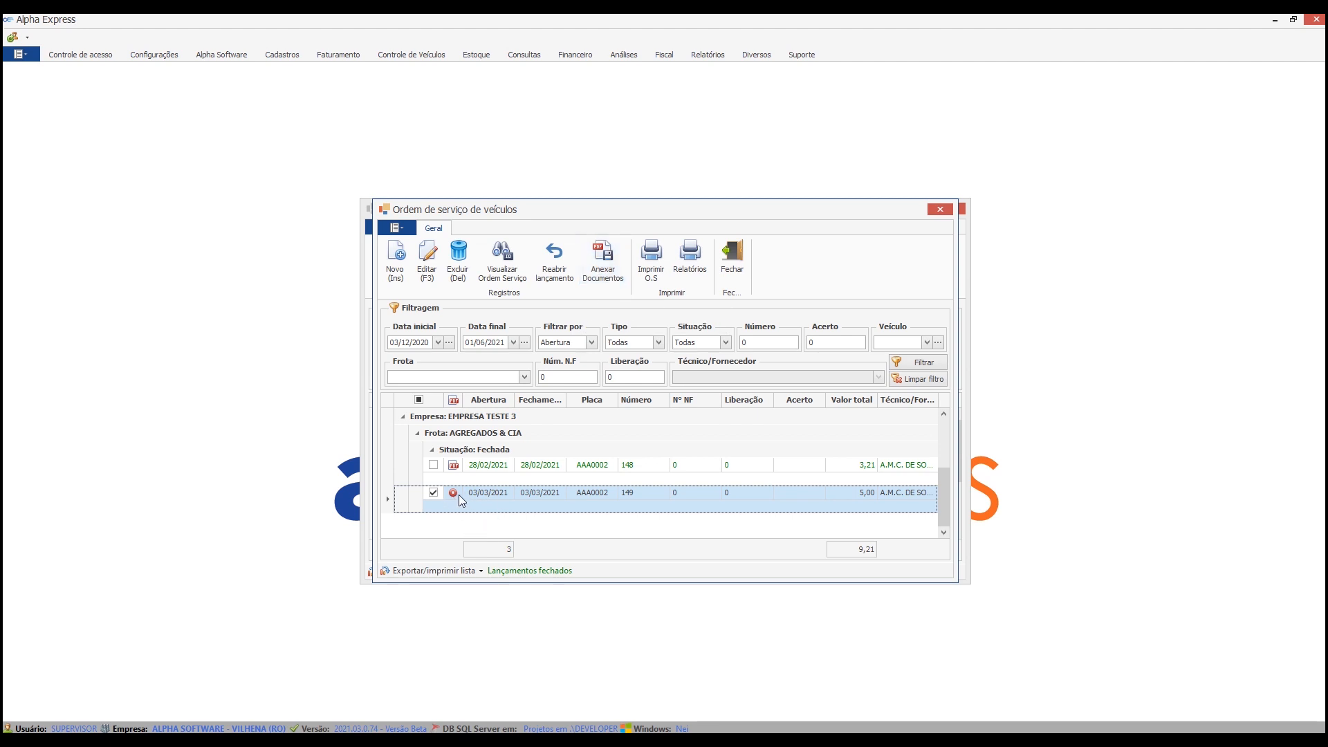
Move the service order window aside, refresh the accounts payable list and locate the title due 03/03/2021.
left_click_drag(818, 214, 569, 195)
left_click(821, 235)
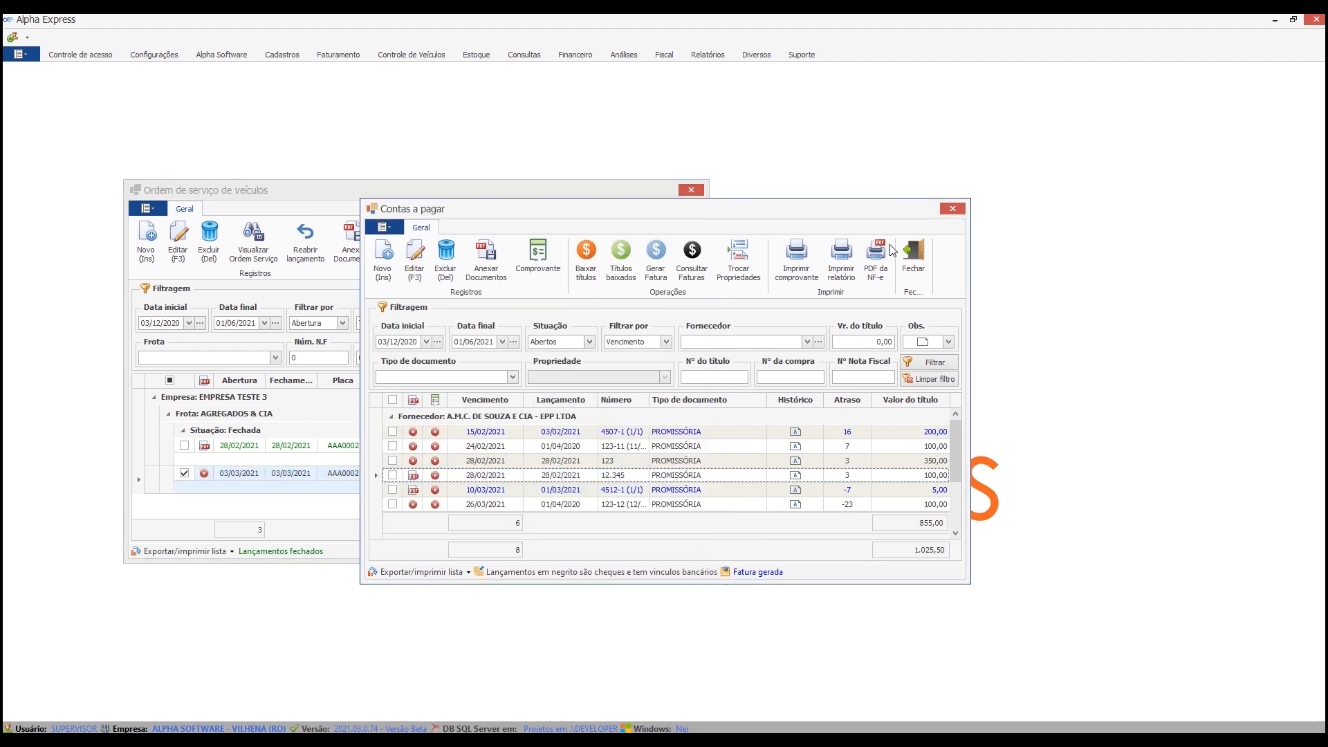
left_click(930, 364)
scroll(691, 471, "down", 2)
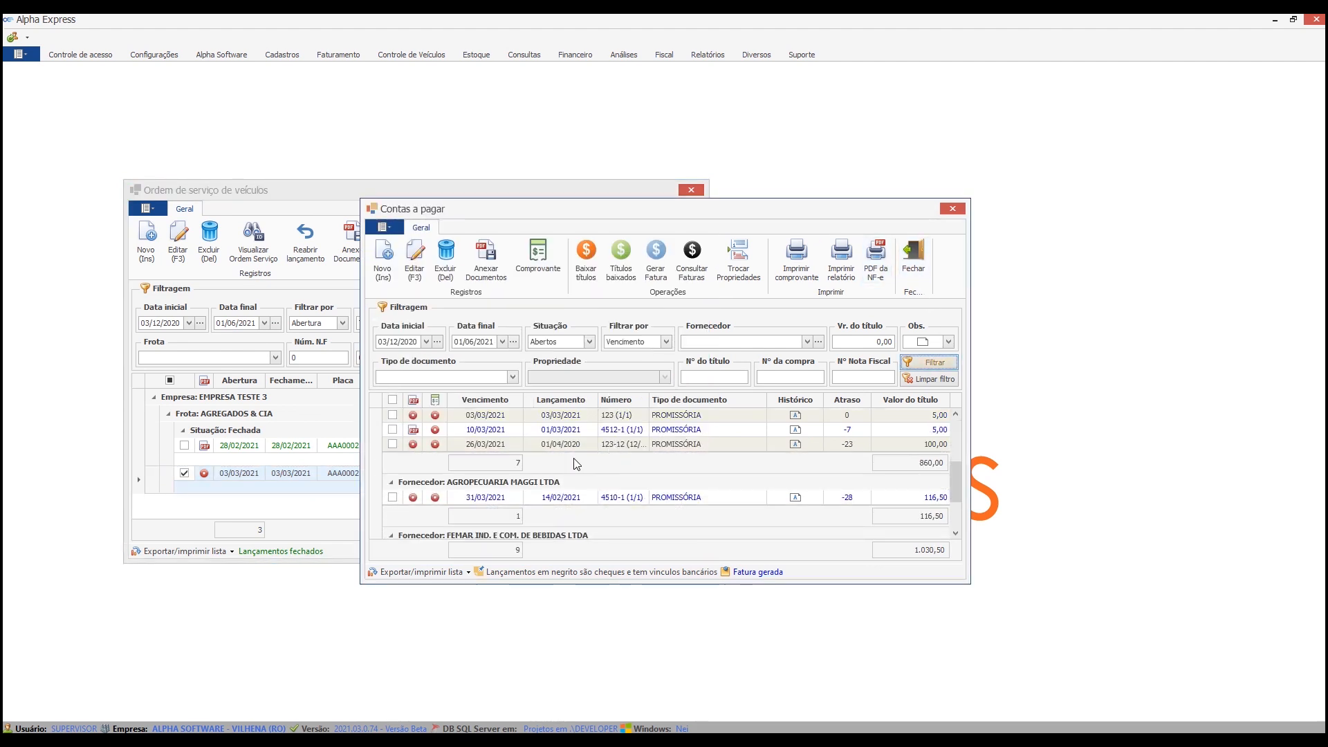
left_click(578, 447)
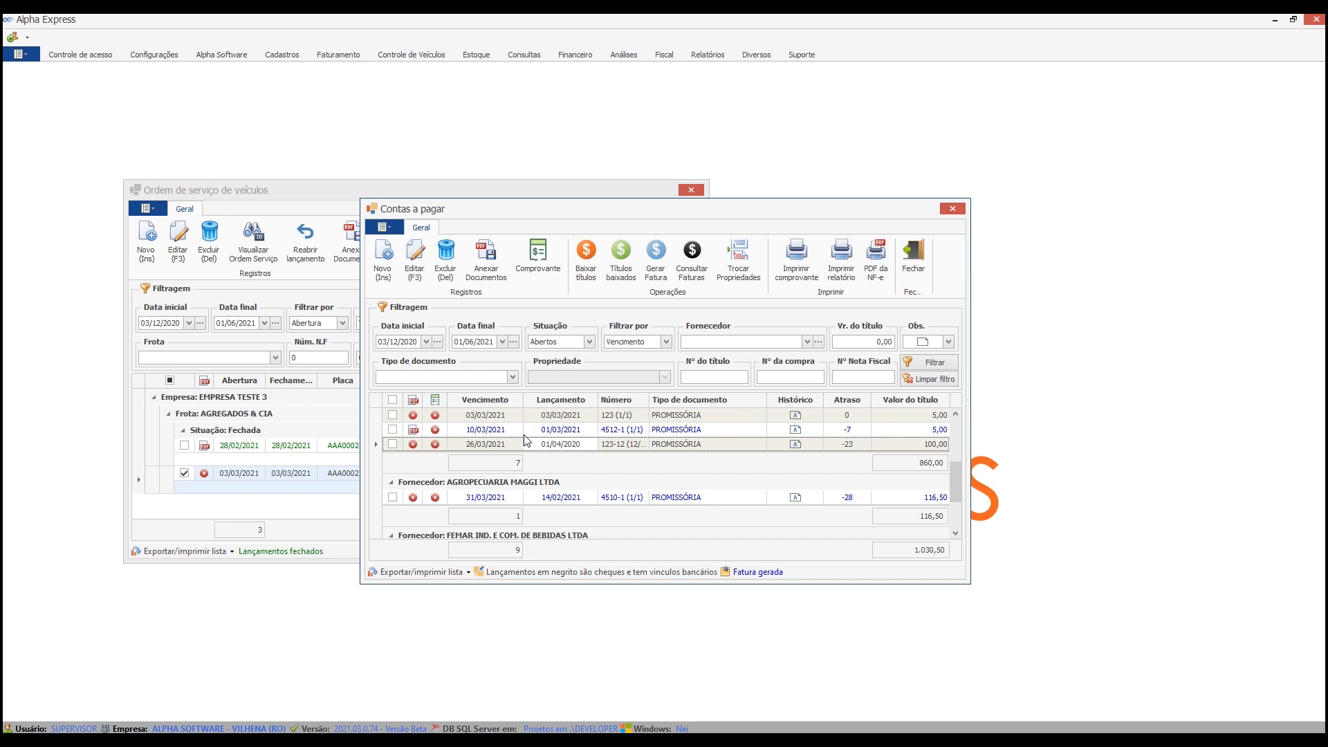
left_click(646, 413)
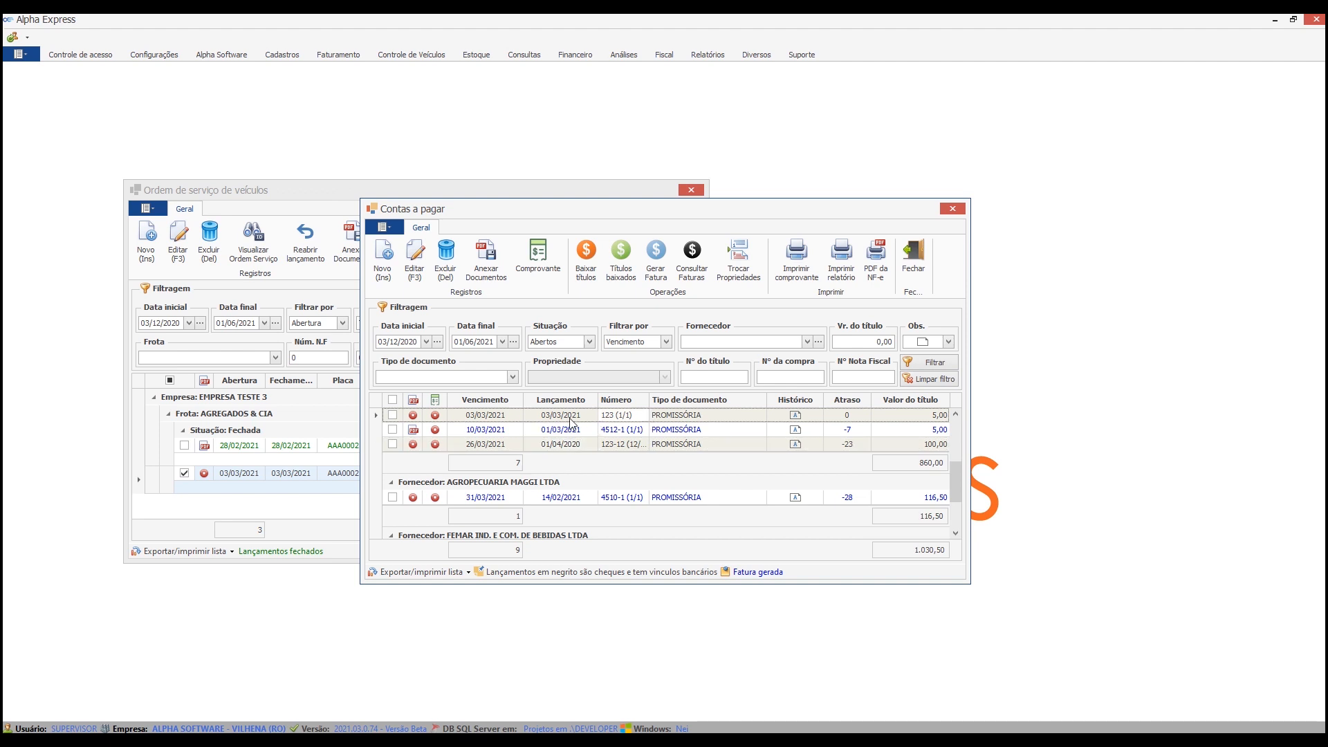
Check the history note and the attached documents of the title due 03/03/2021.
left_click(791, 417)
left_click(790, 418)
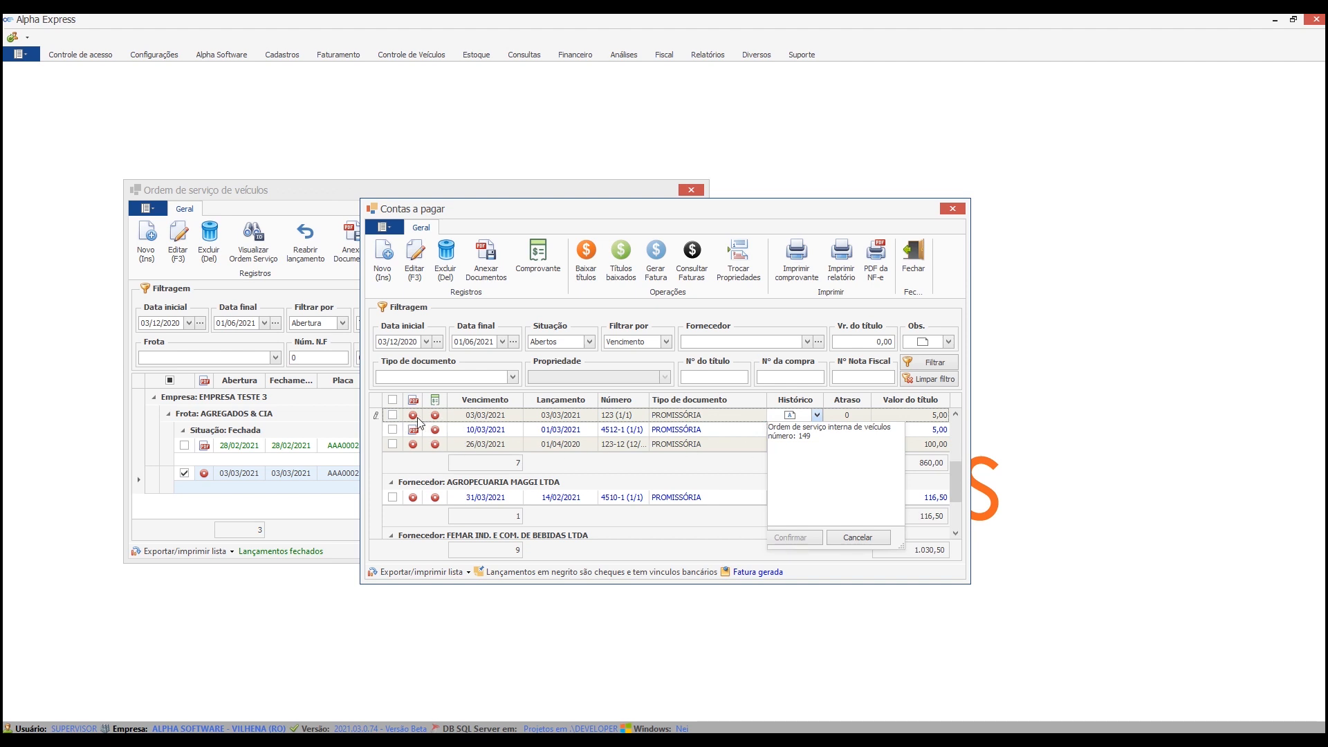
left_click(392, 415)
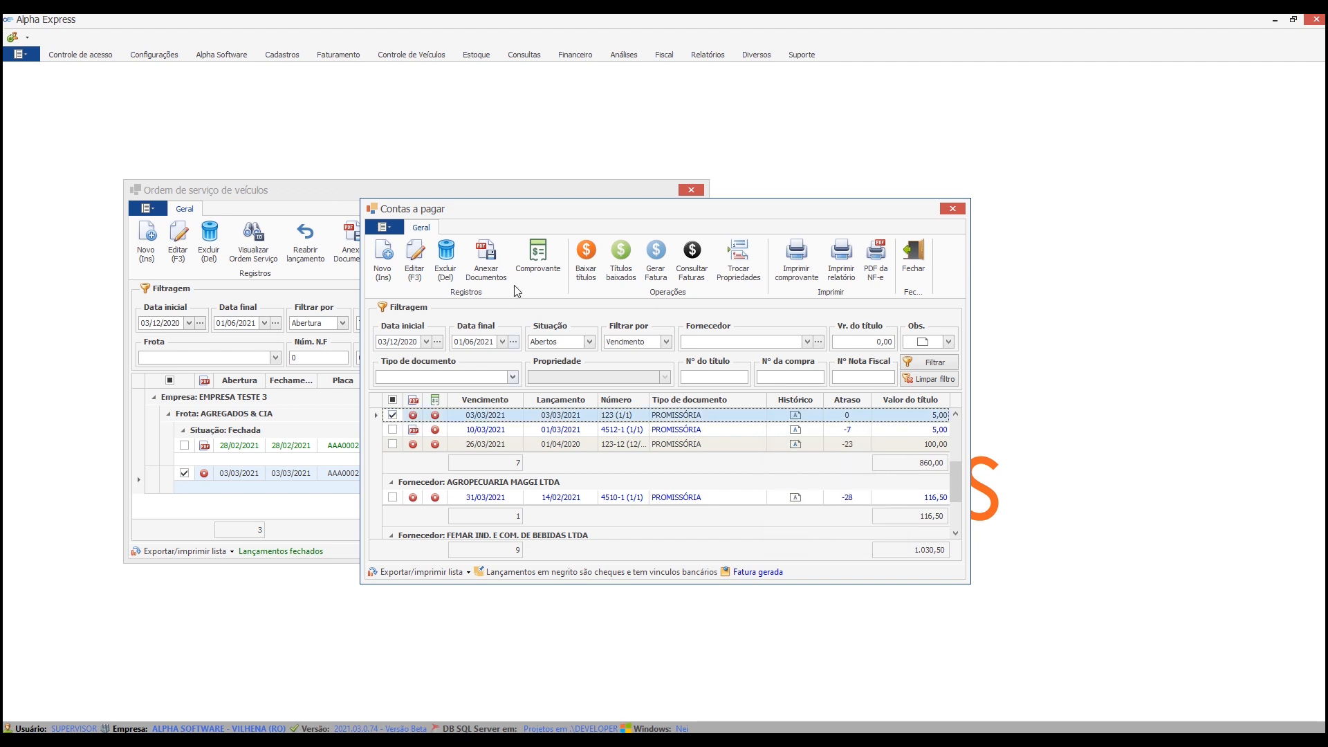
left_click(486, 260)
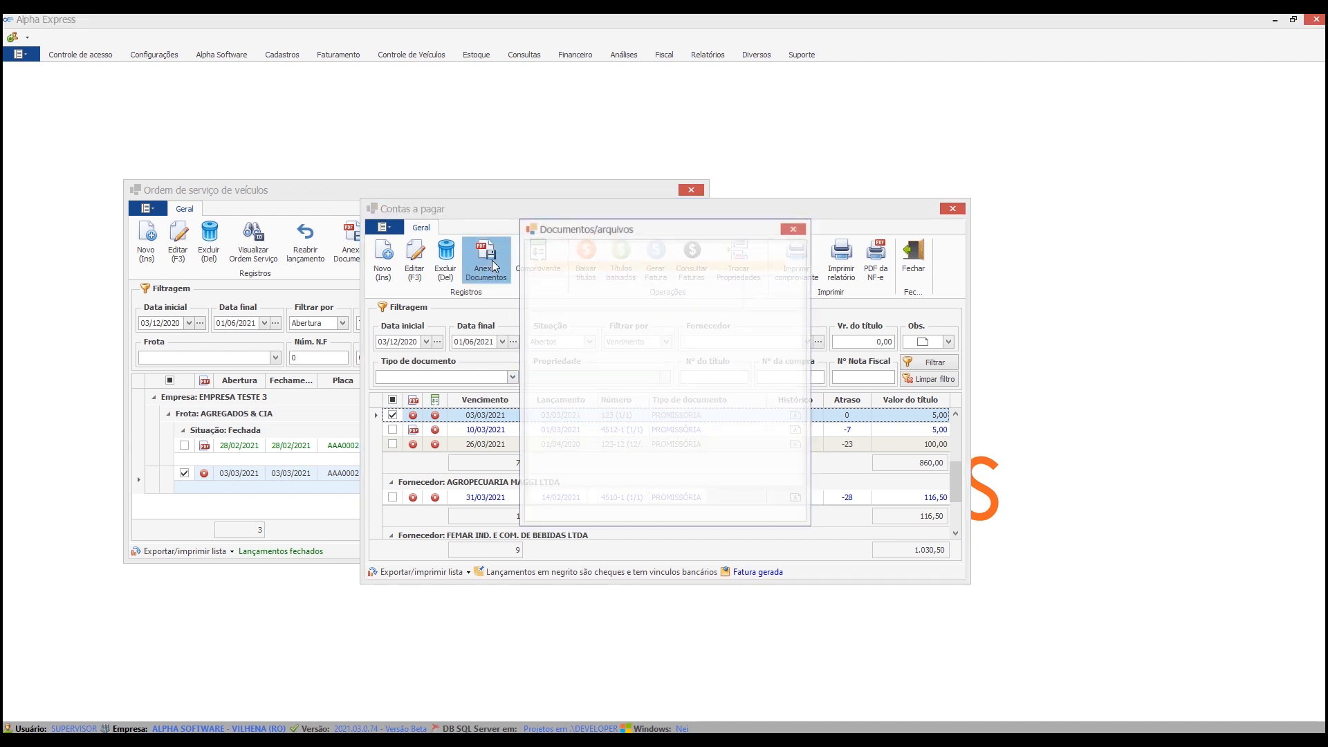
left_click(685, 496)
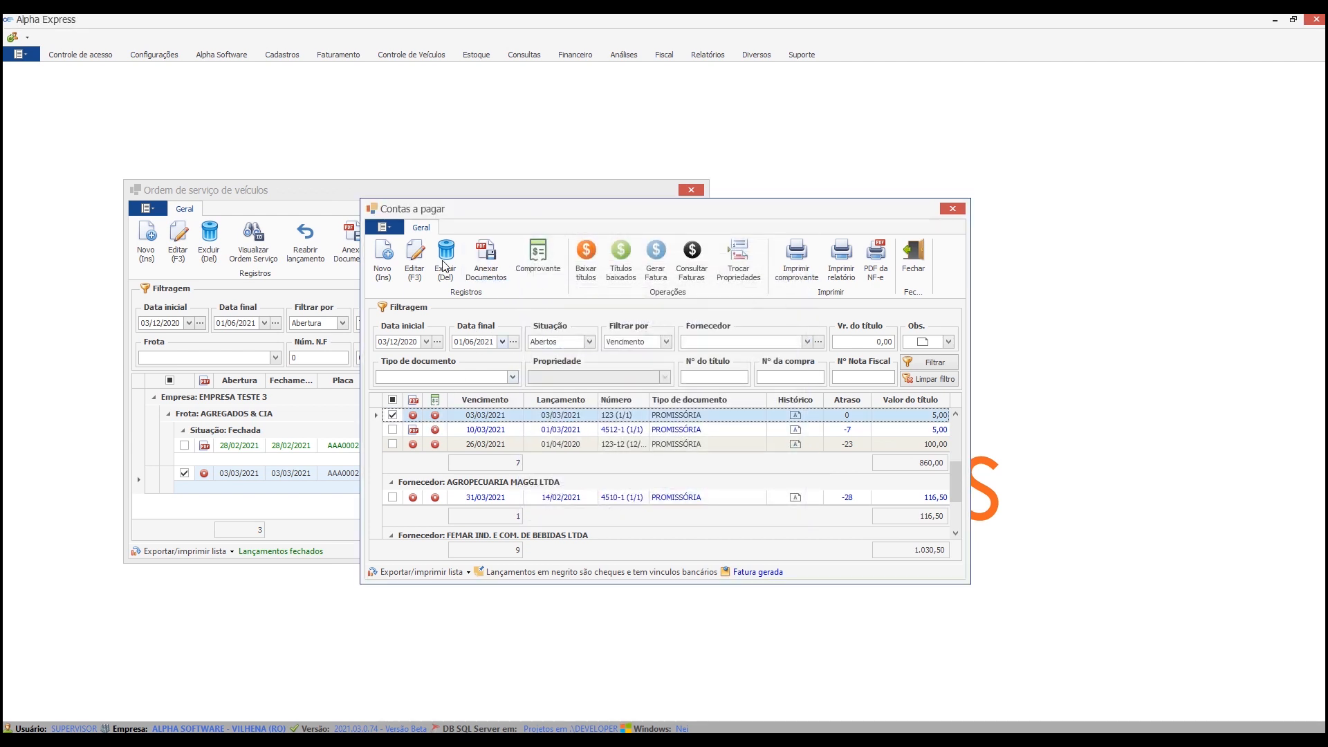
Attach the file AgendaAberto.png to the selected 03/03/2021 vehicle service order.
left_click(330, 182)
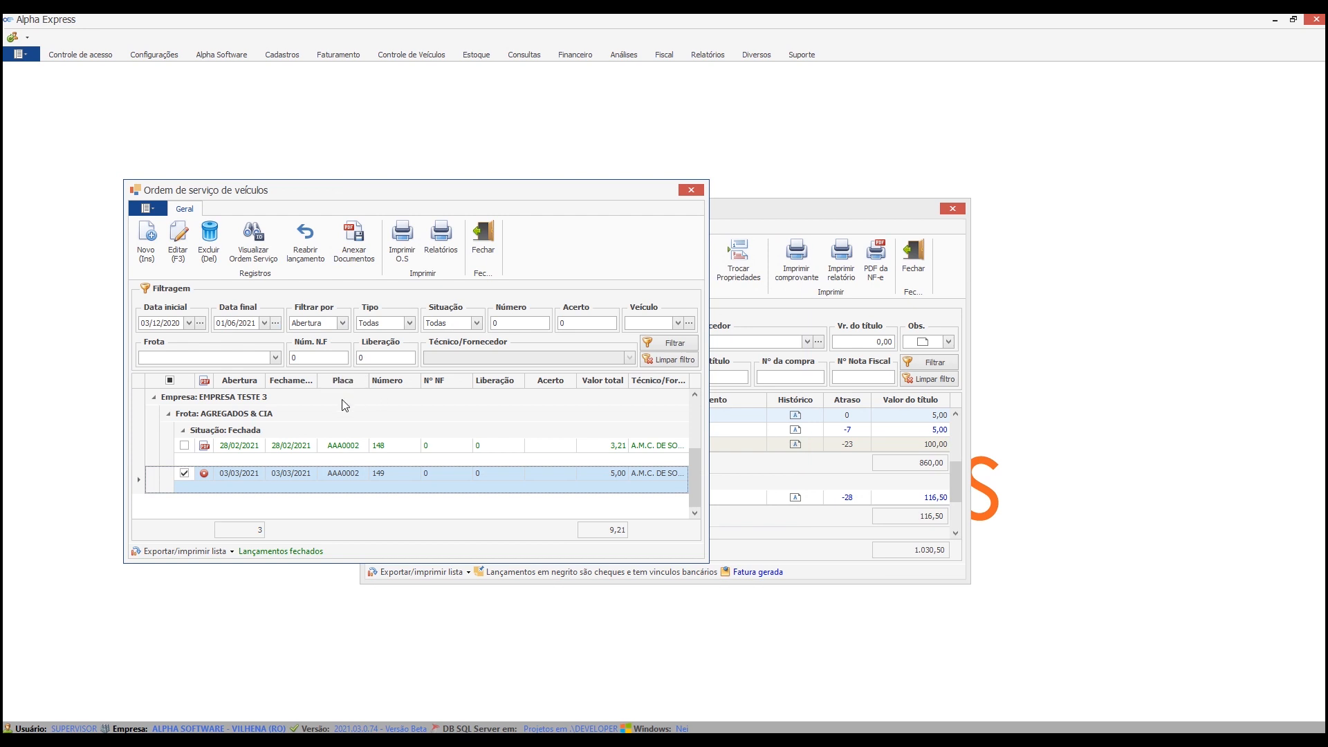
left_click(353, 247)
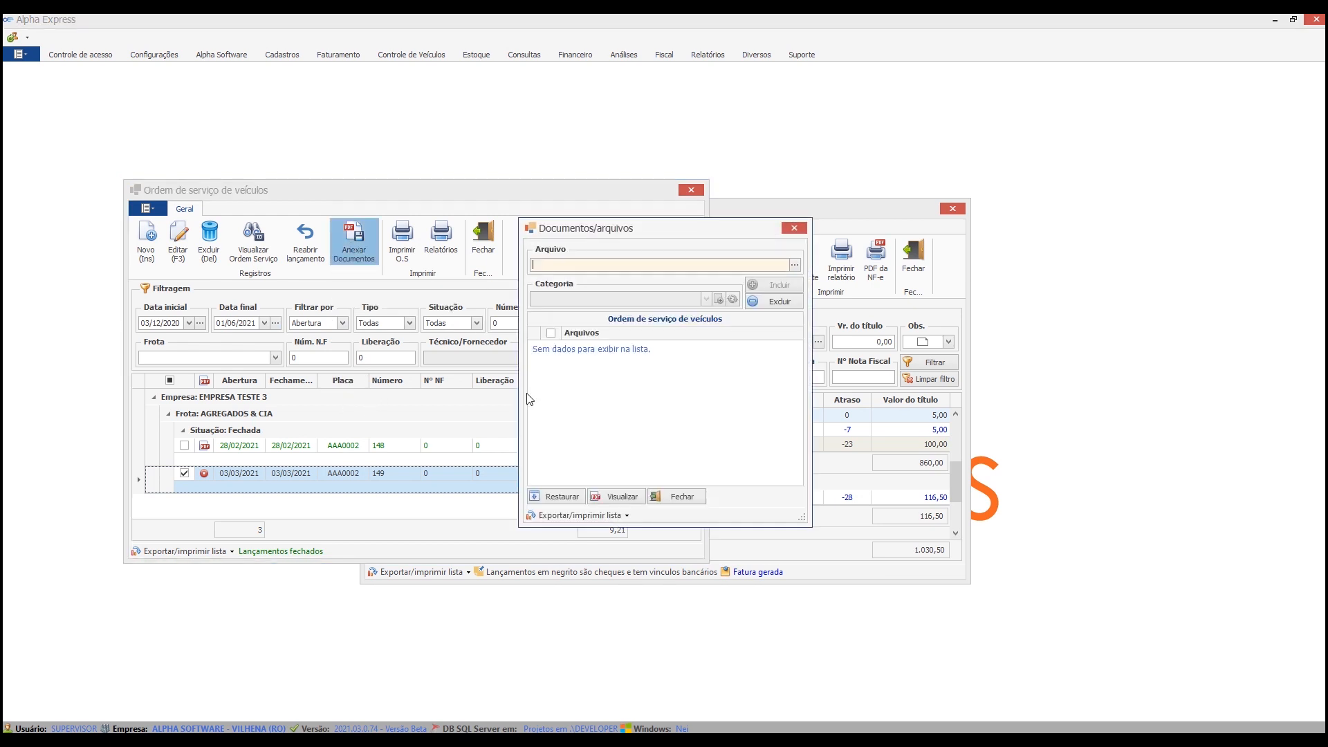
left_click(795, 265)
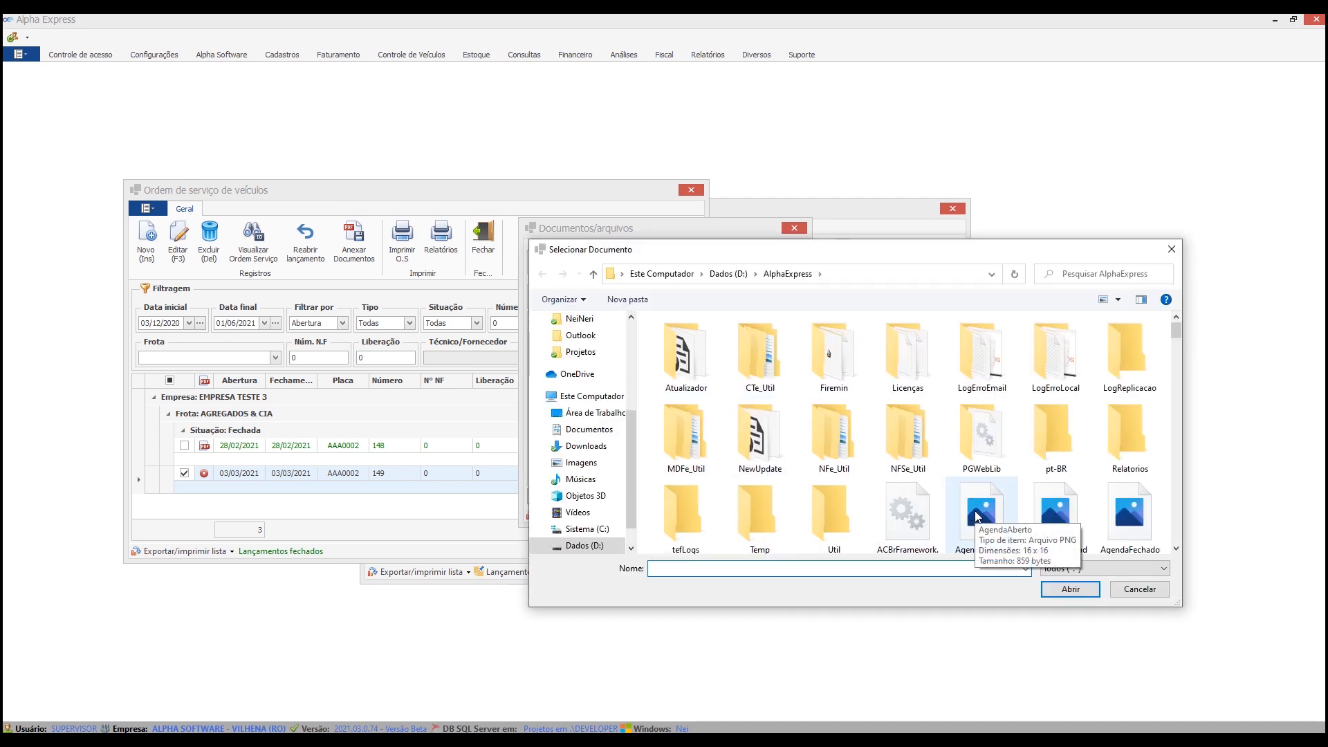
double_click(977, 485)
left_click(782, 285)
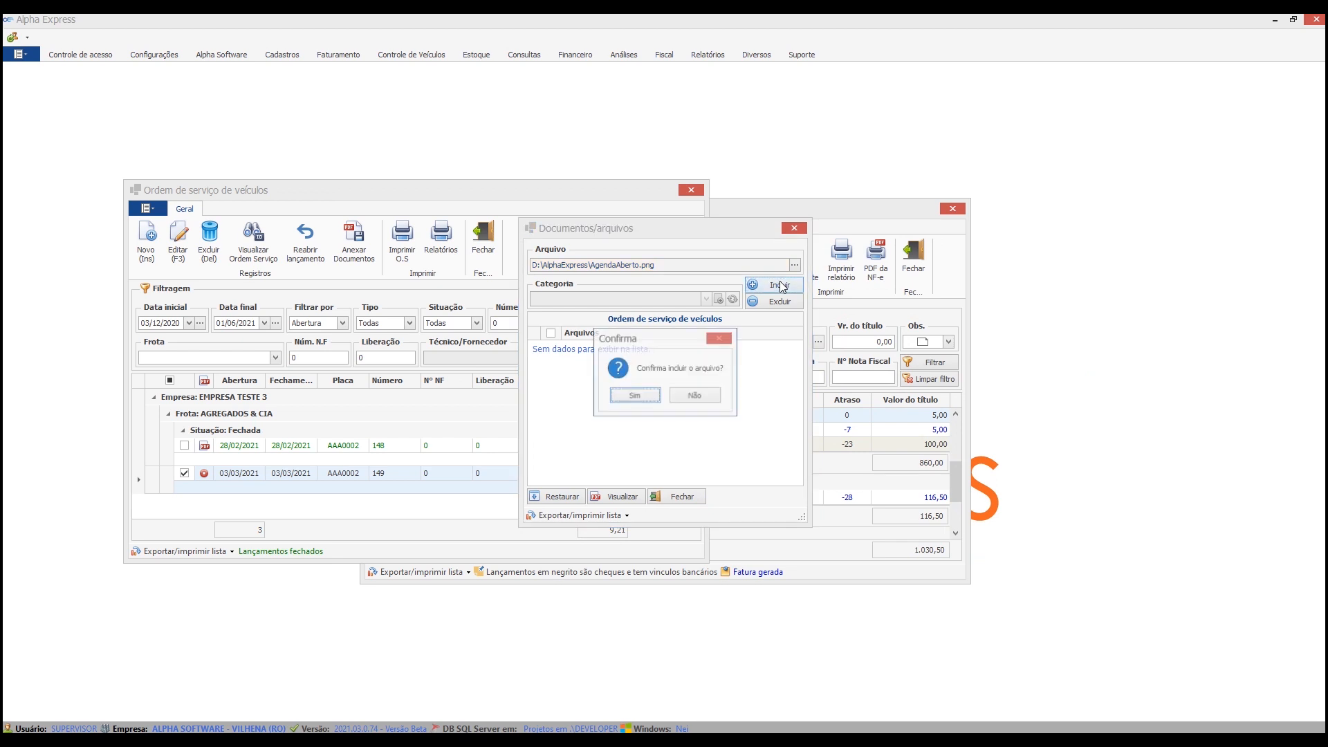
left_click(631, 395)
left_click(687, 404)
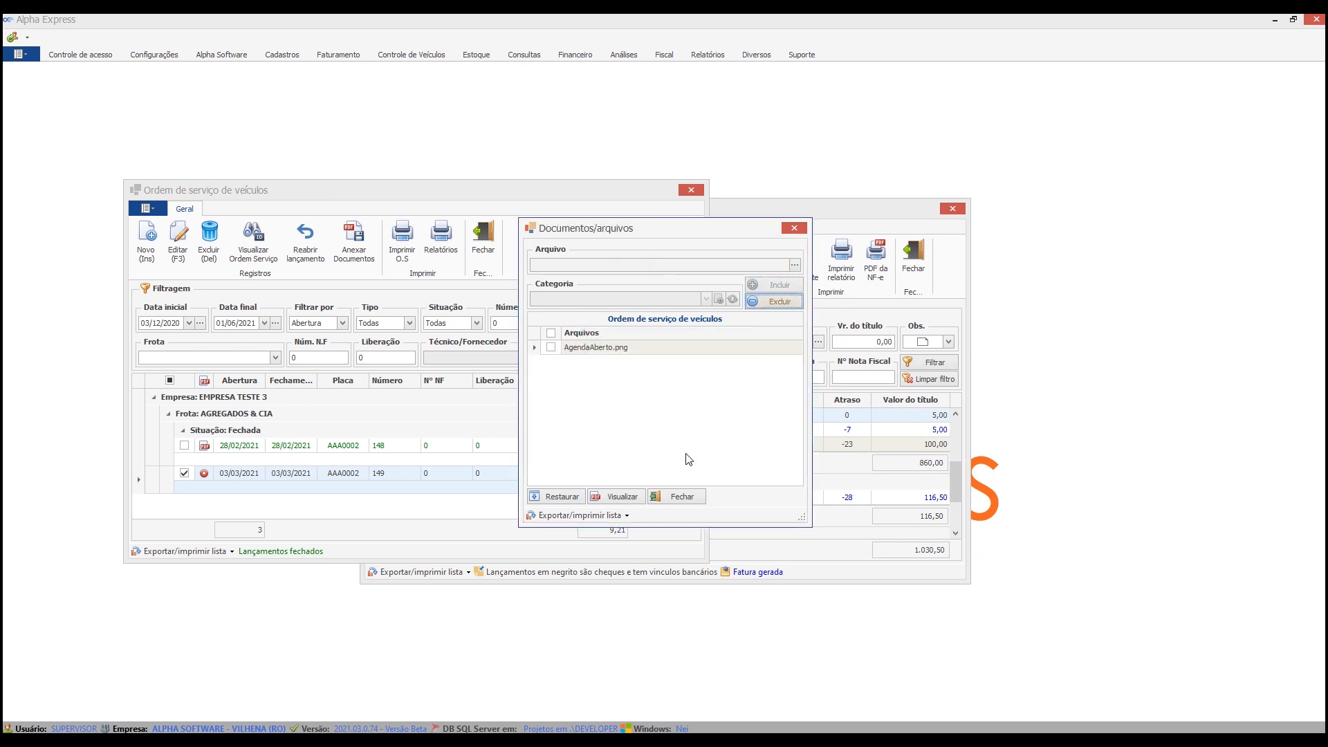
Close the documents window, refresh the service order list and select the EMPRESA TESTE 3 closed order opened on 03/03/2021.
left_click(674, 497)
left_click(670, 345)
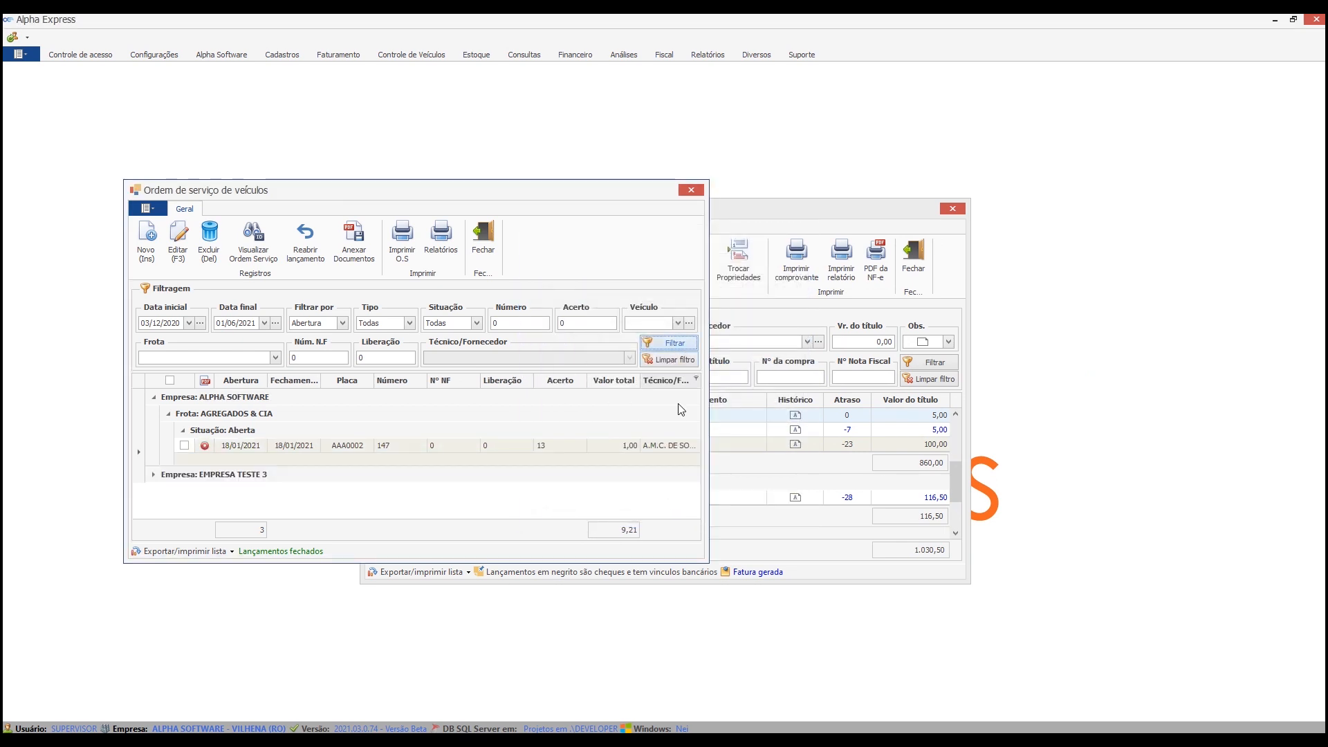
left_click(154, 475)
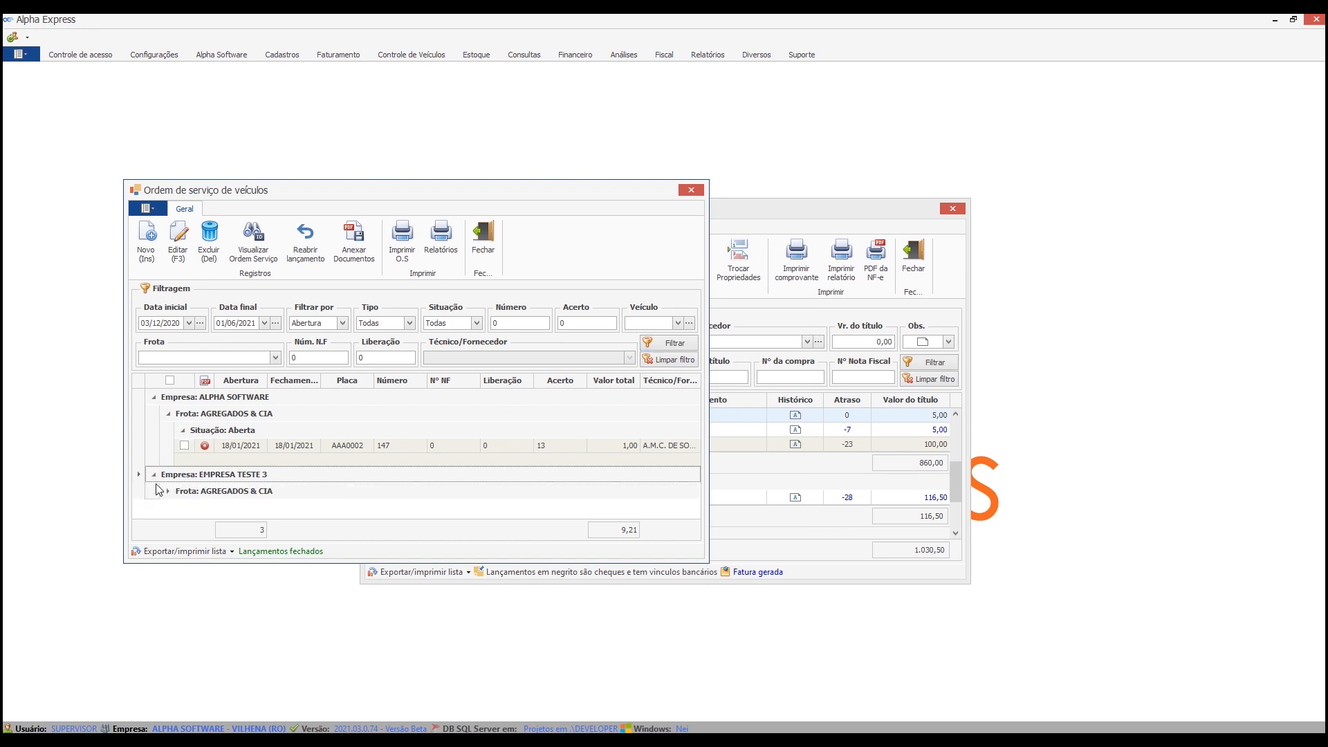
left_click(168, 491)
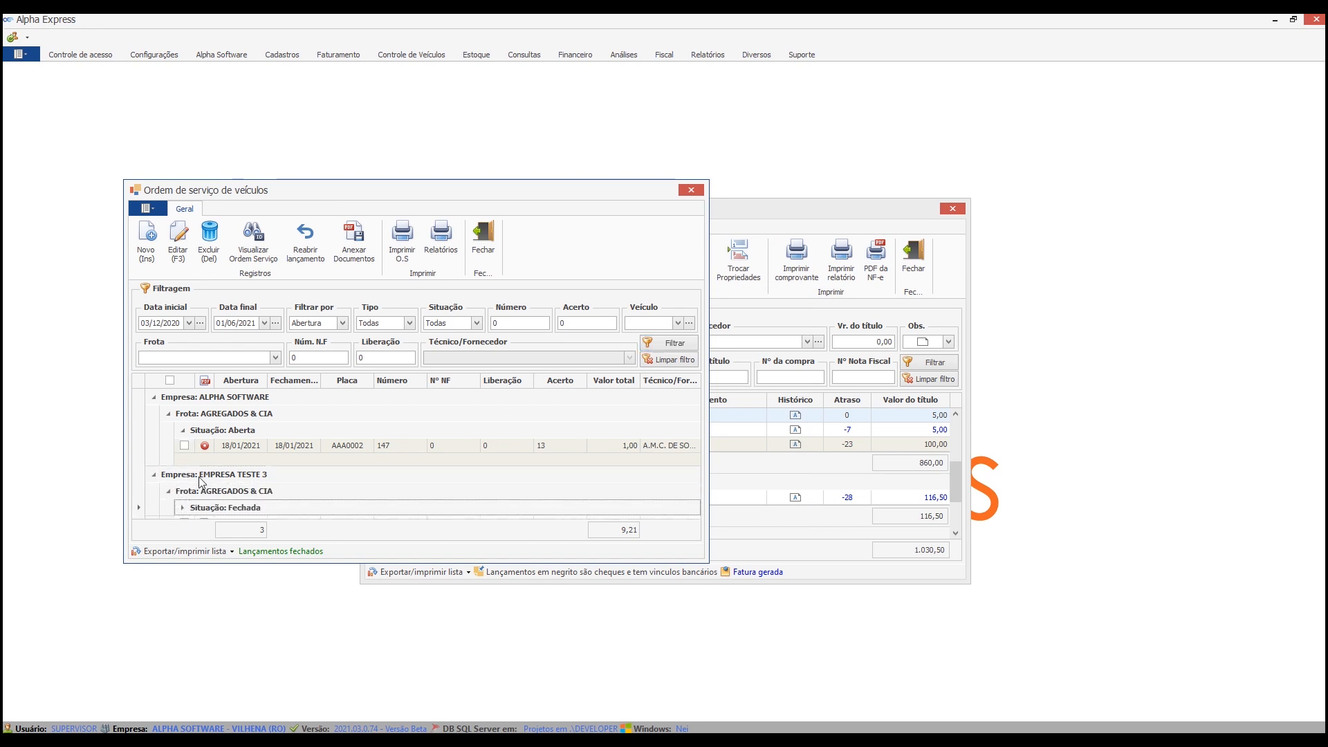
left_click(183, 507)
left_click(184, 474)
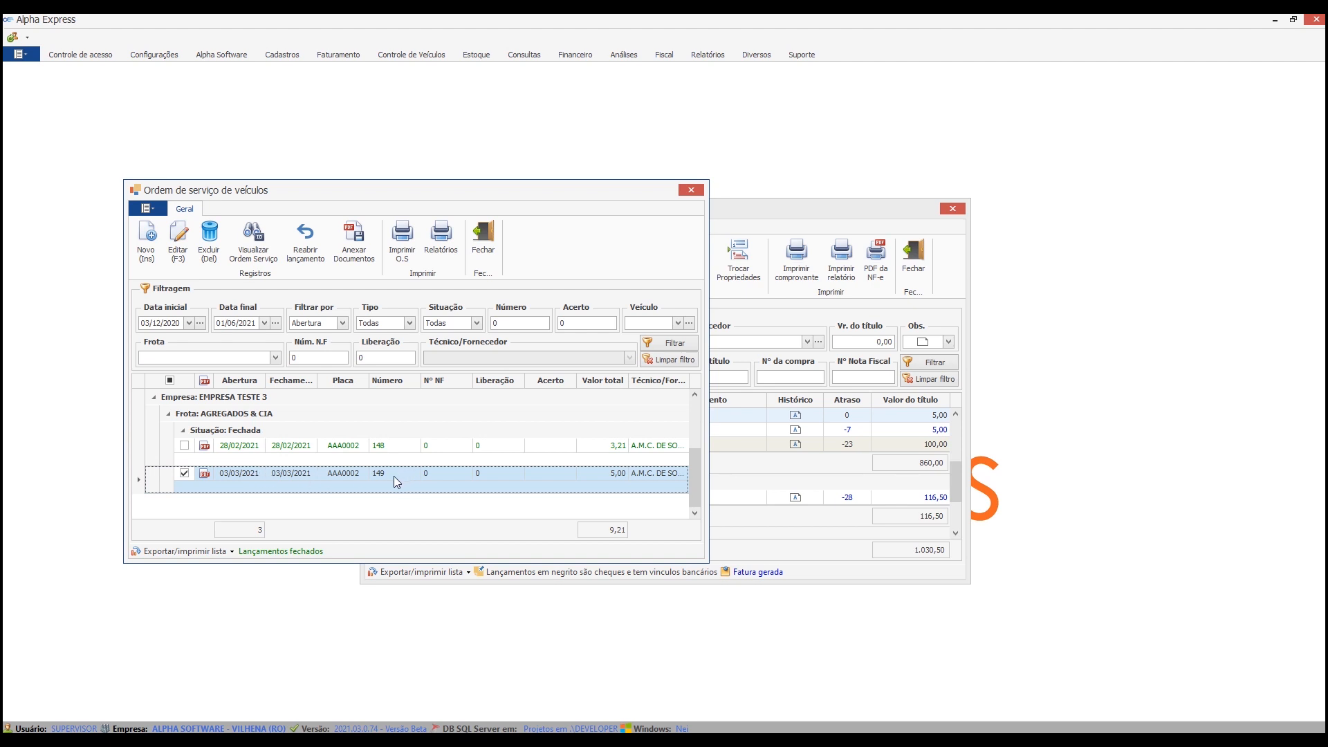
Refresh the accounts payable list and select the title due 03/03/2021.
left_click(823, 208)
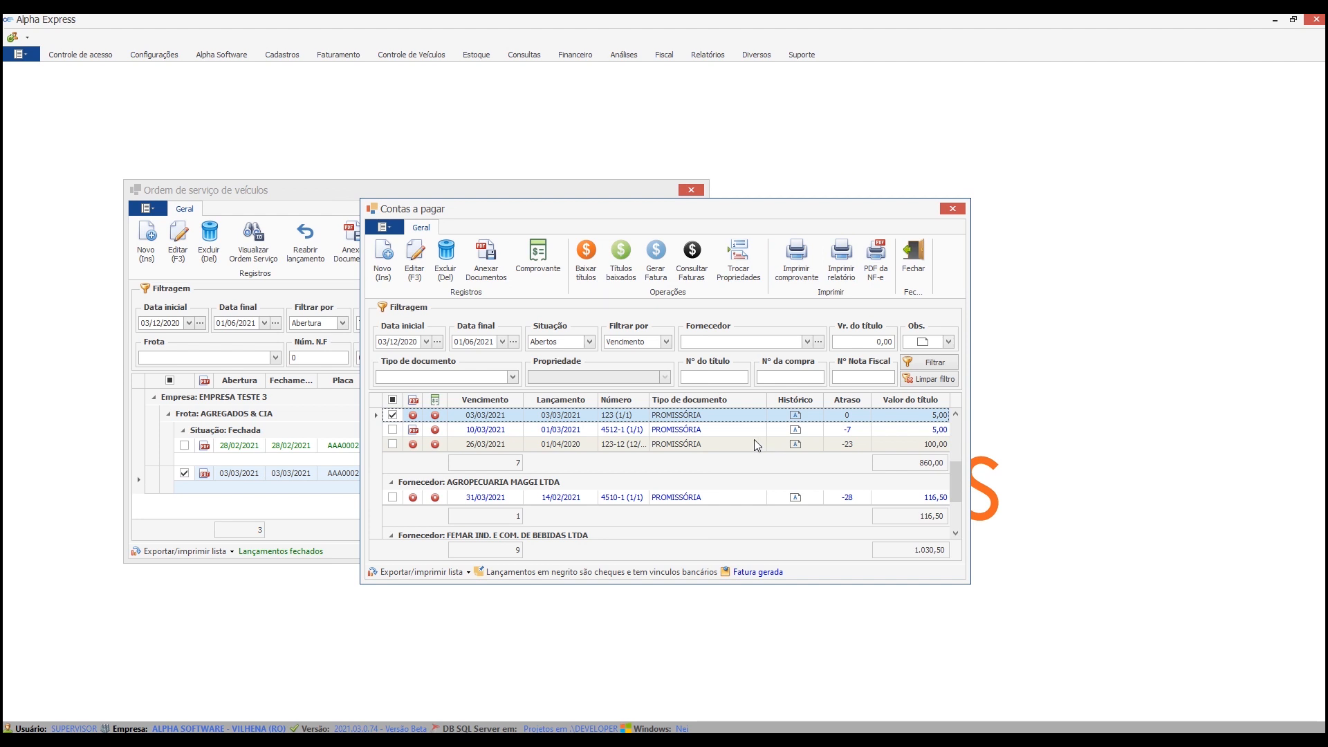
left_click(929, 364)
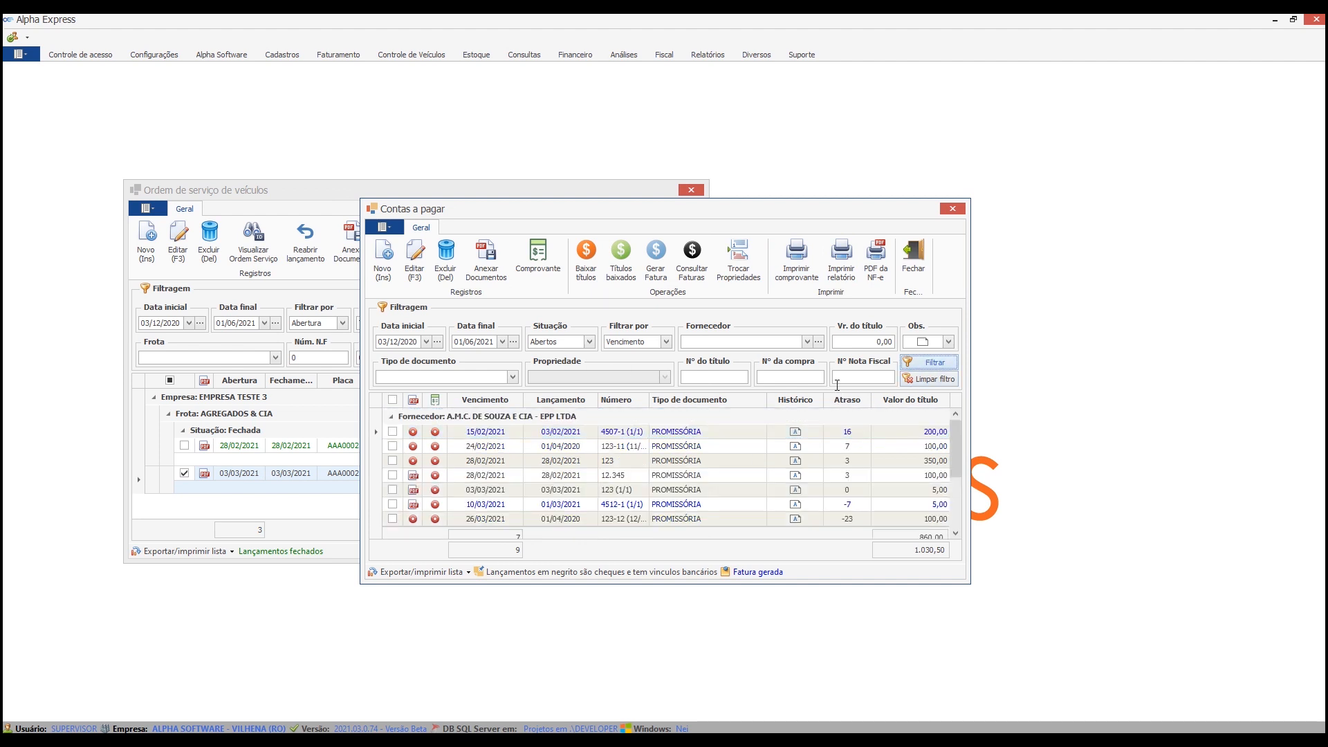
scroll(488, 451, "down", 1)
scroll(521, 446, "up", 1)
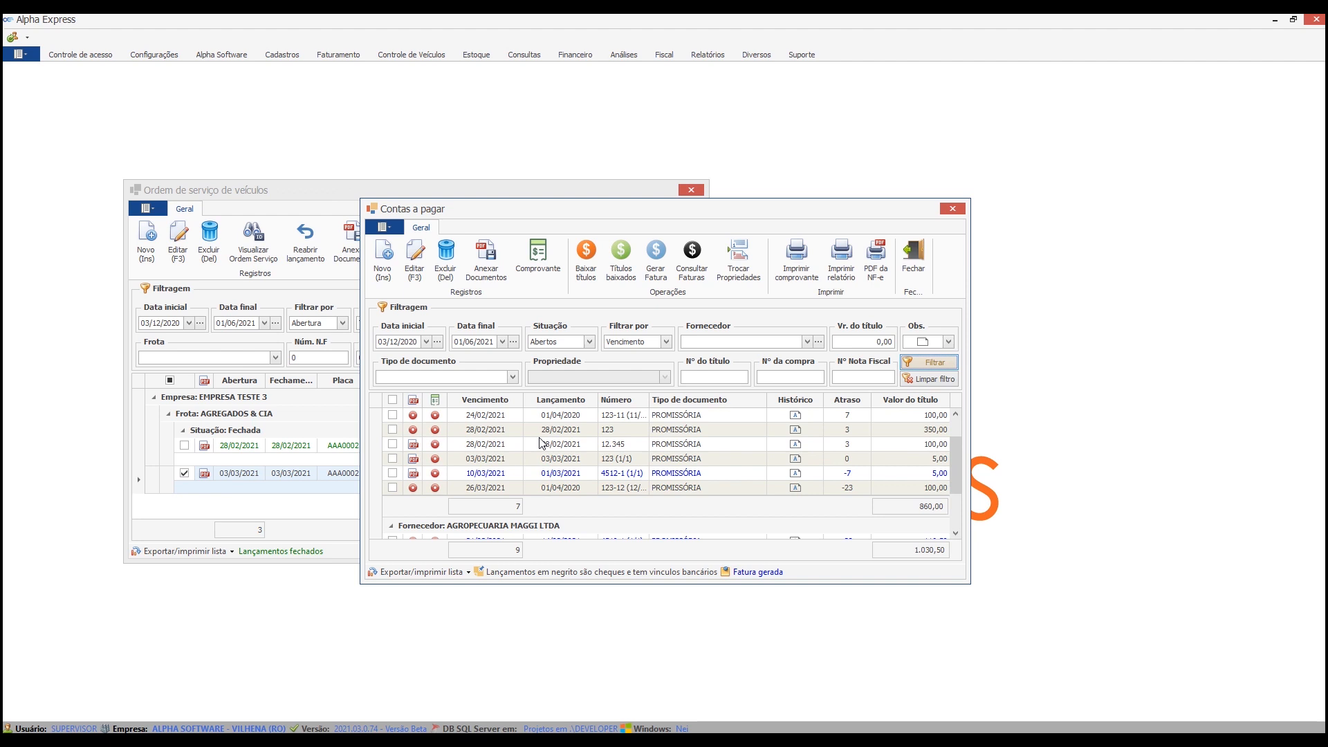
left_click(657, 459)
left_click(393, 460)
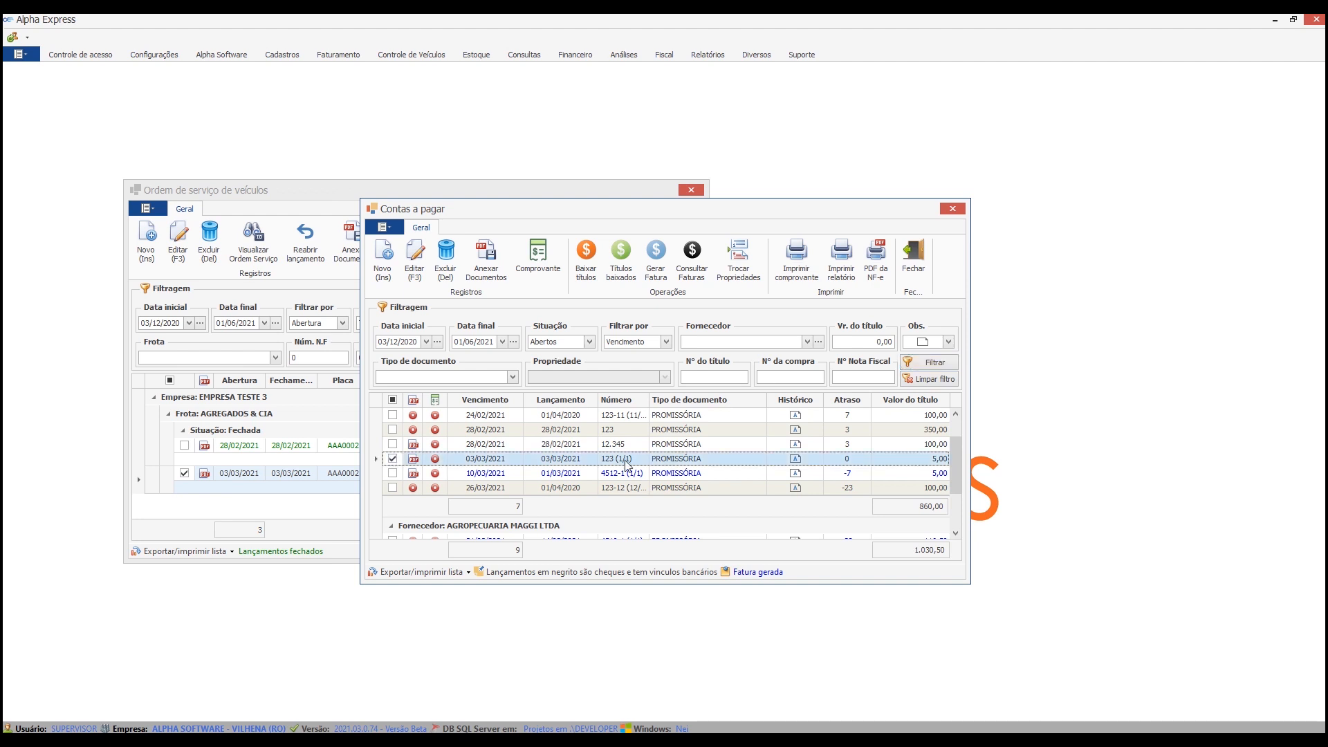
Check the history note of the selected title and display its attached documents.
left_click(790, 461)
left_click(789, 461)
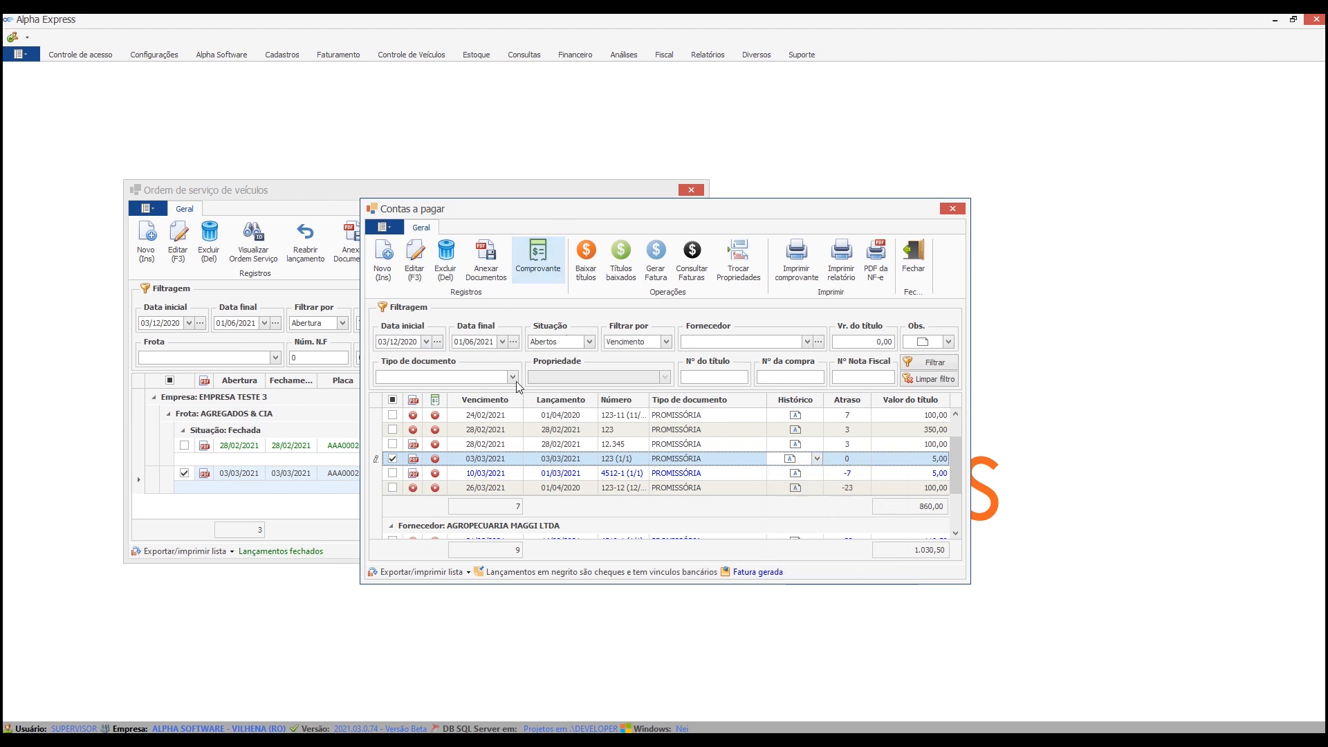
left_click(494, 263)
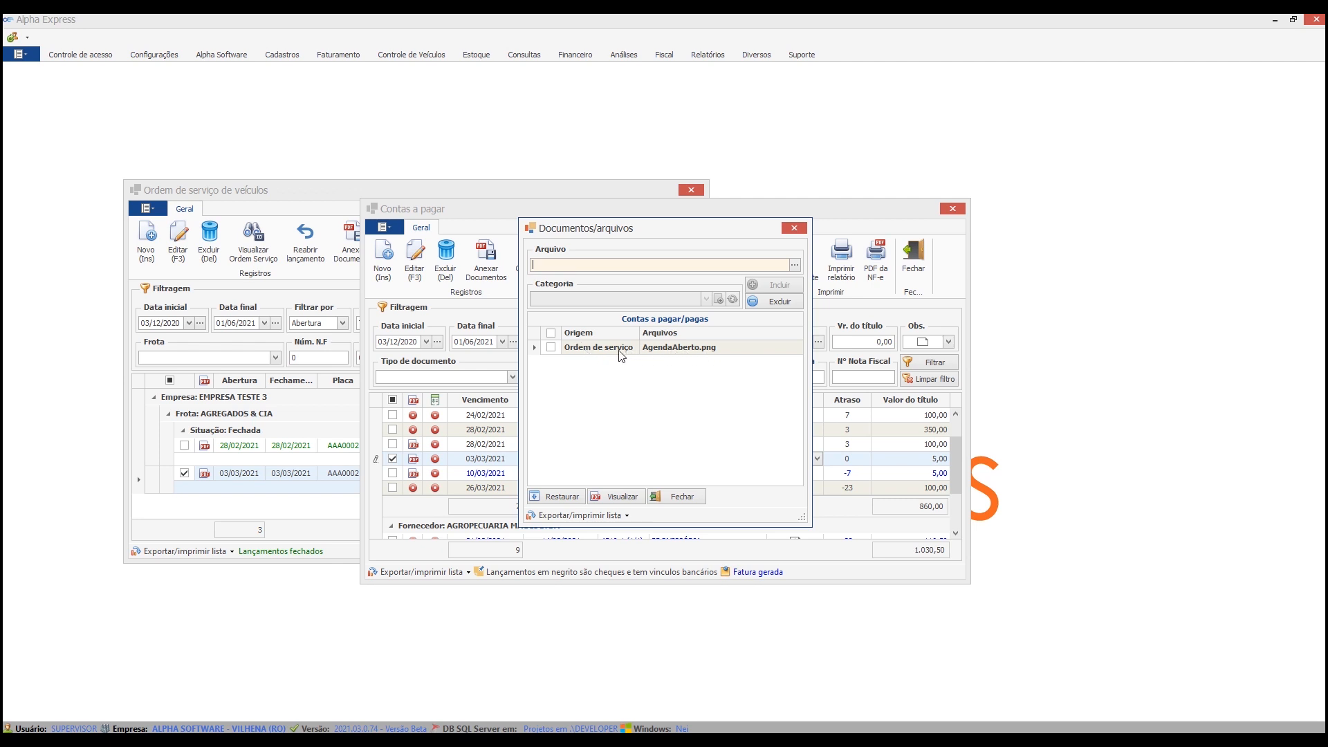
Attach the file AgendaCancelado.png to the accounts payable title due 03/03/2021.
left_click(796, 266)
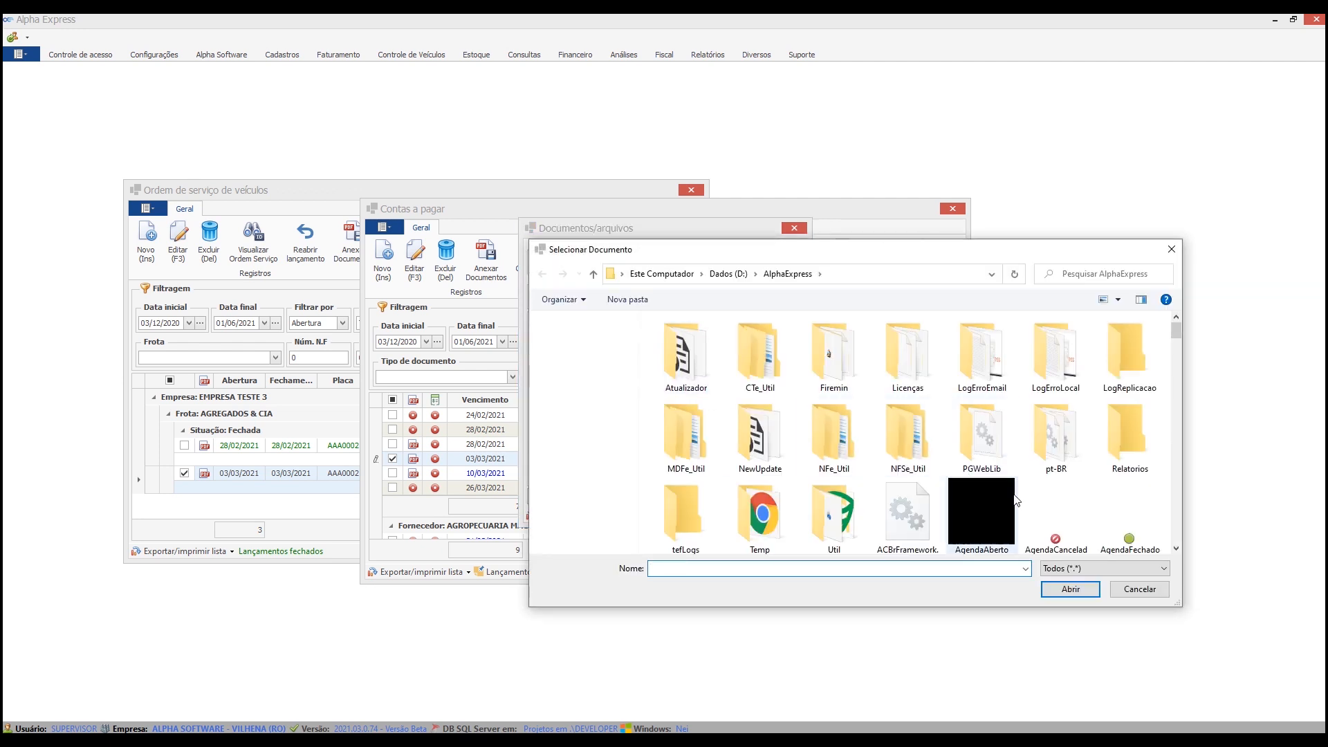
double_click(1055, 527)
left_click(790, 283)
left_click(653, 398)
left_click(664, 395)
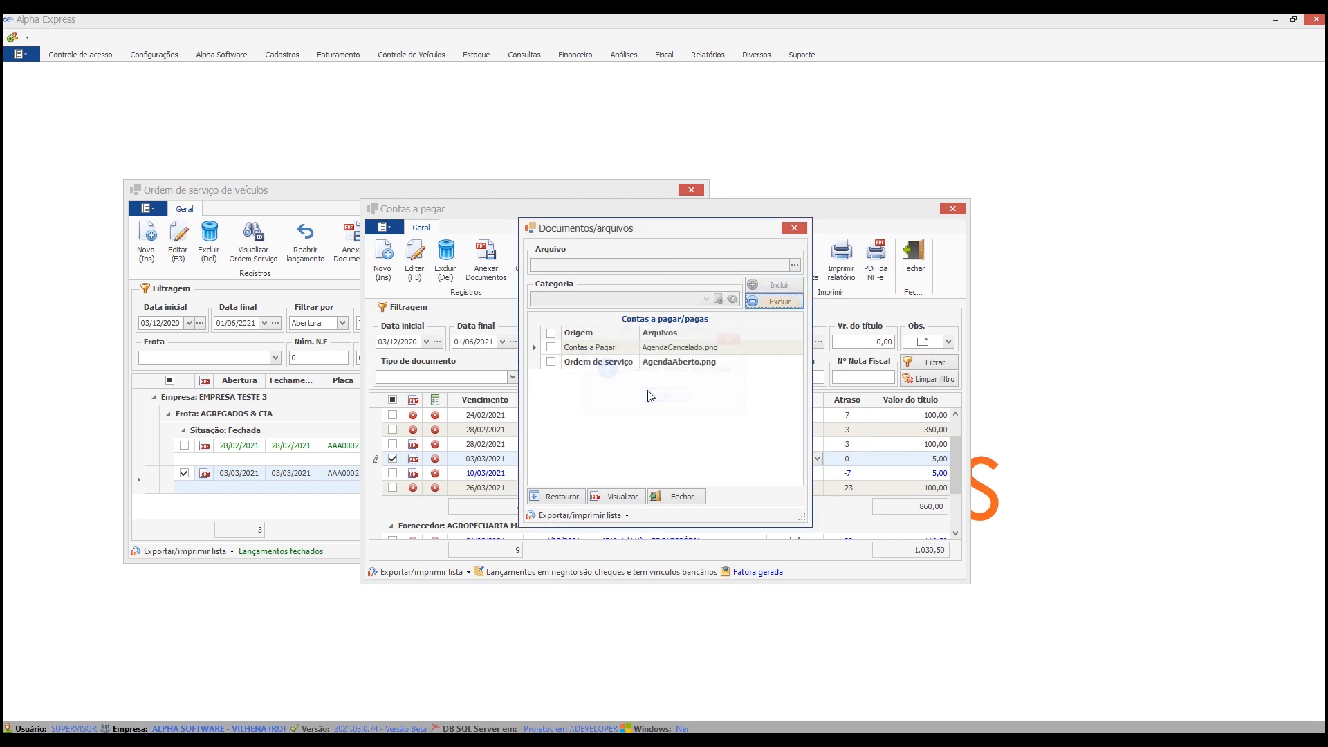
Compare the origins of the two attachments and try to delete AgendaAberto.png, which comes from the service order.
left_click(581, 362)
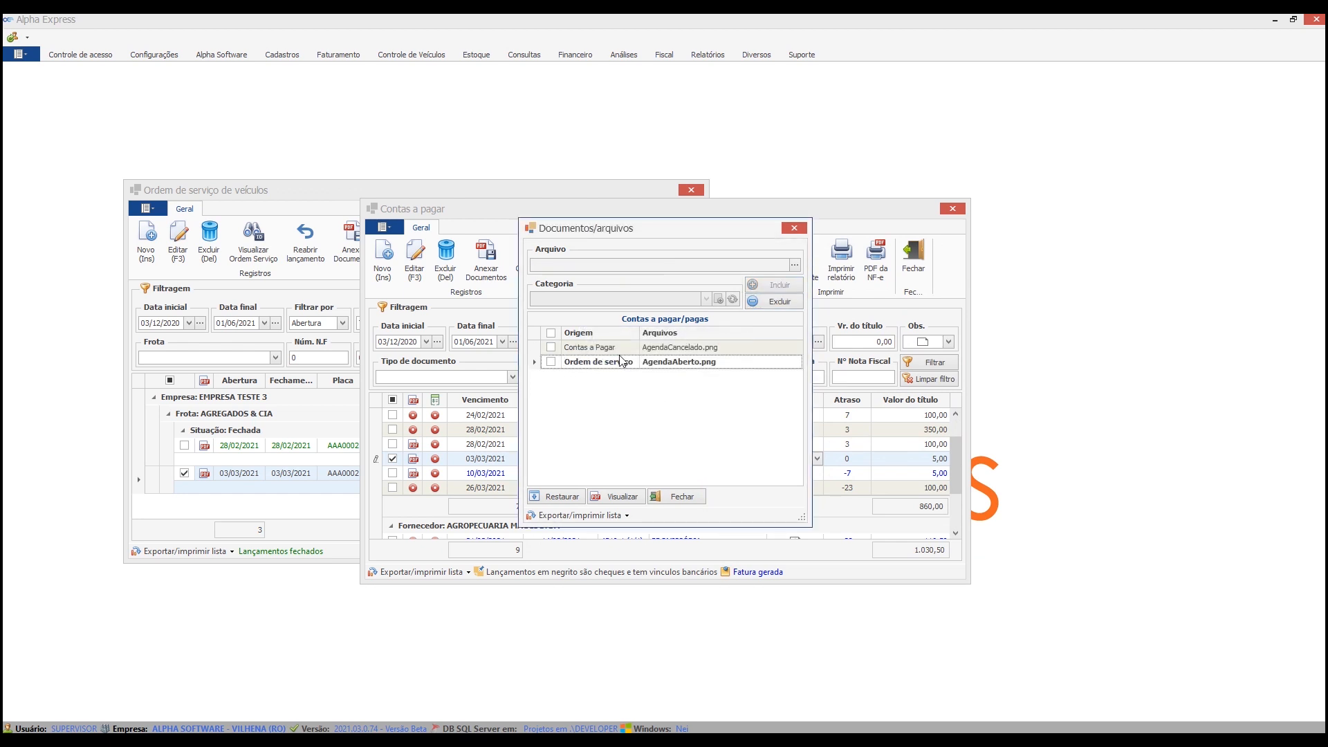
left_click(594, 350)
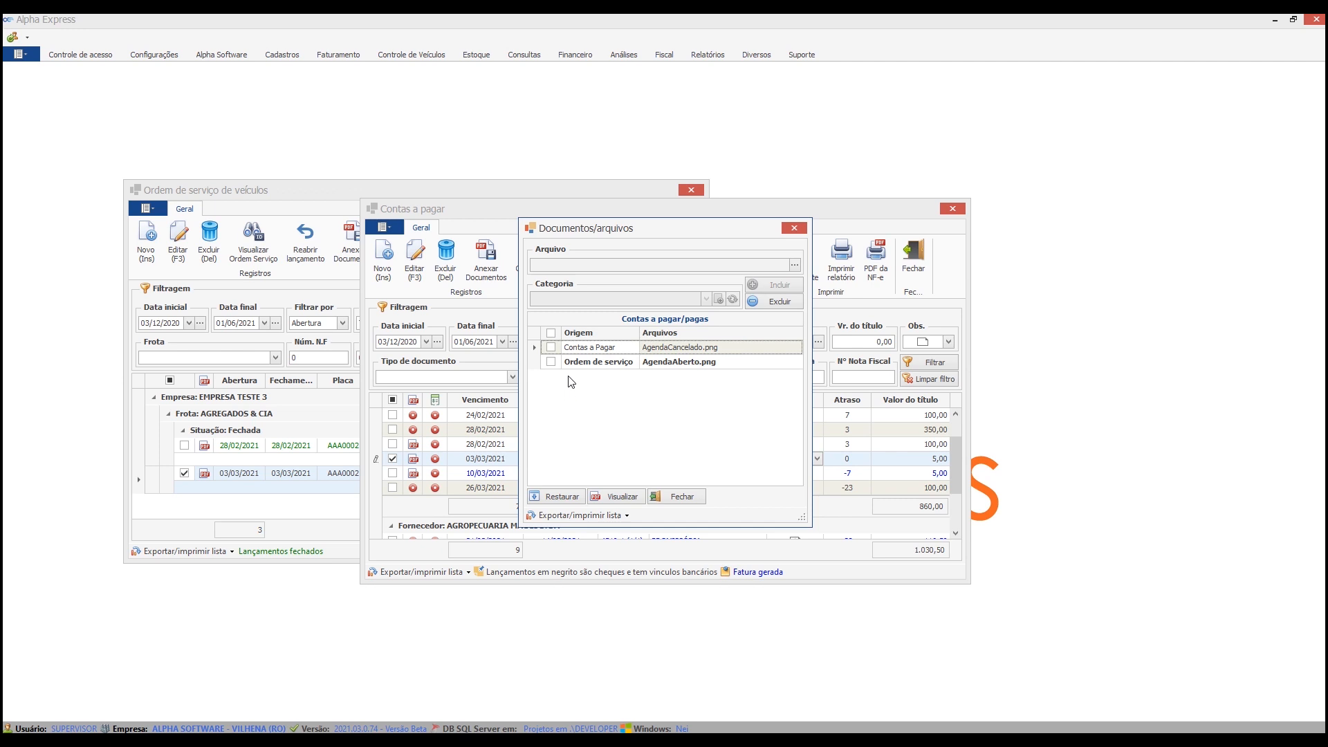
left_click(551, 362)
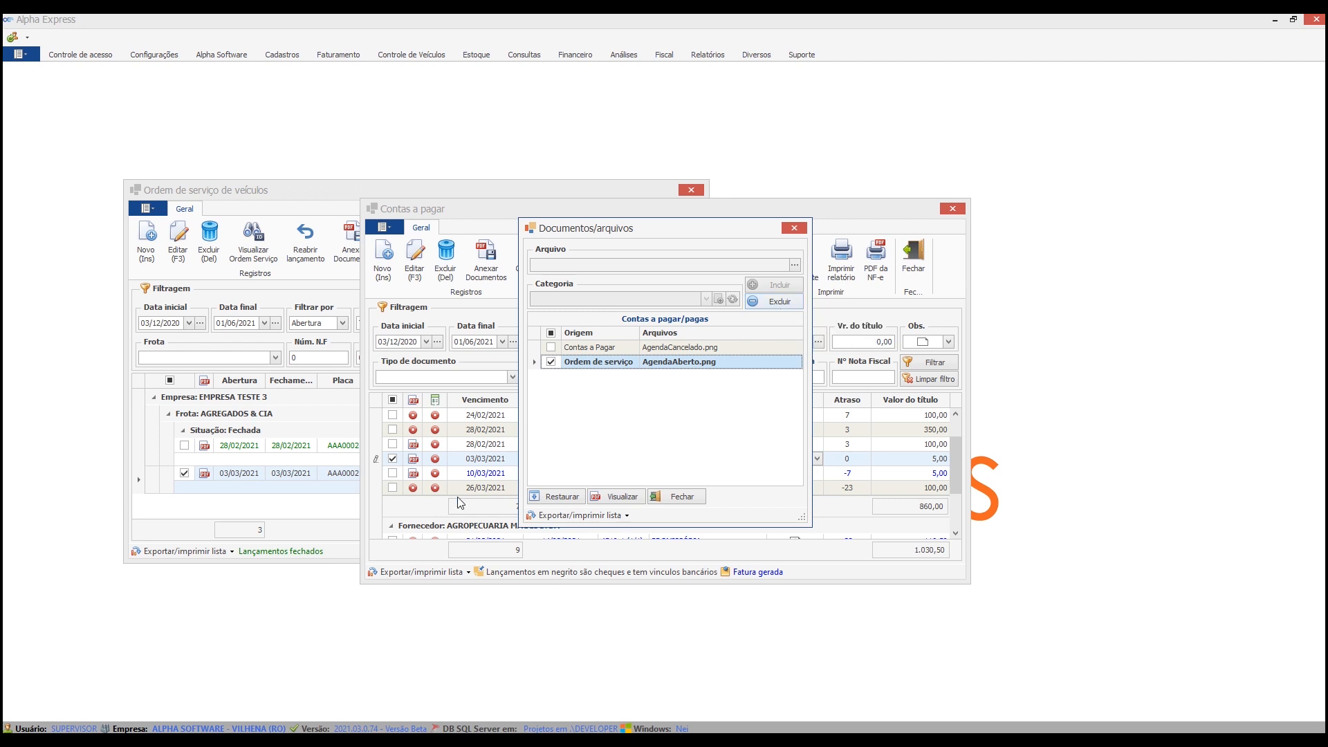
left_click(780, 303)
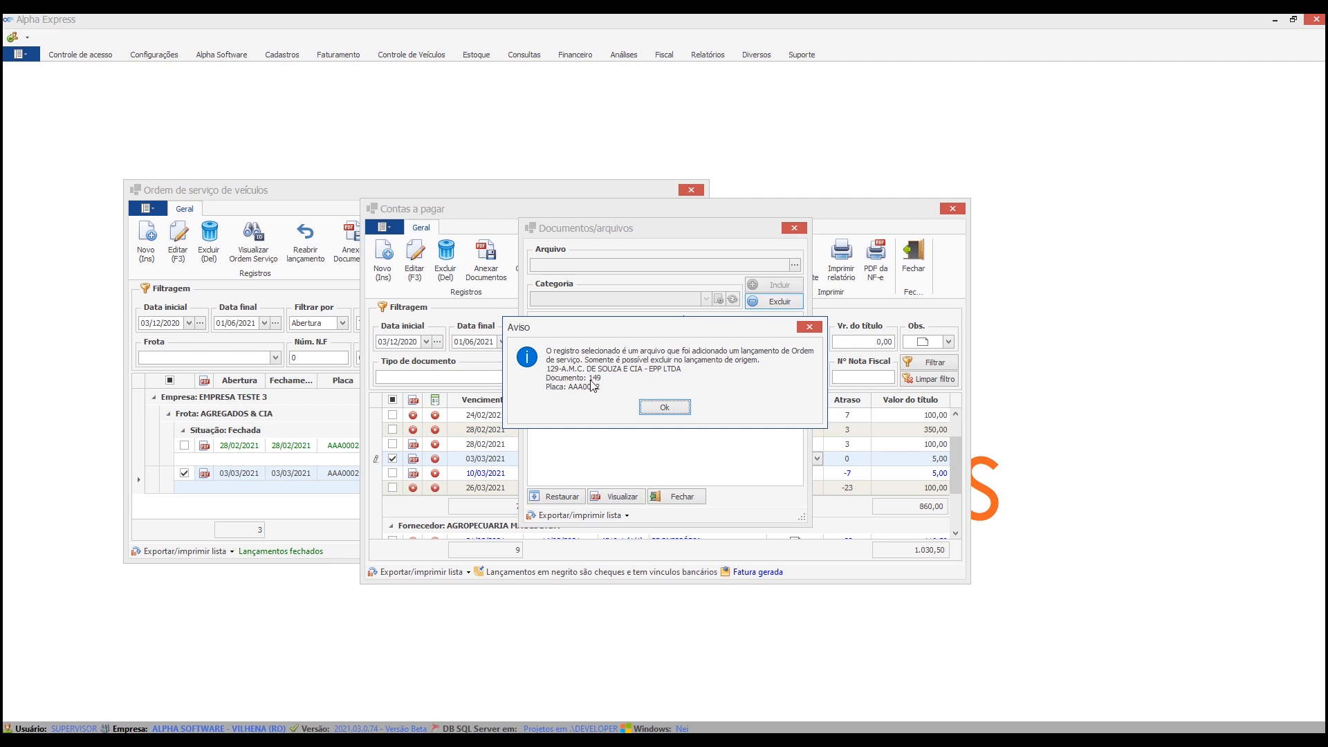
left_click(663, 407)
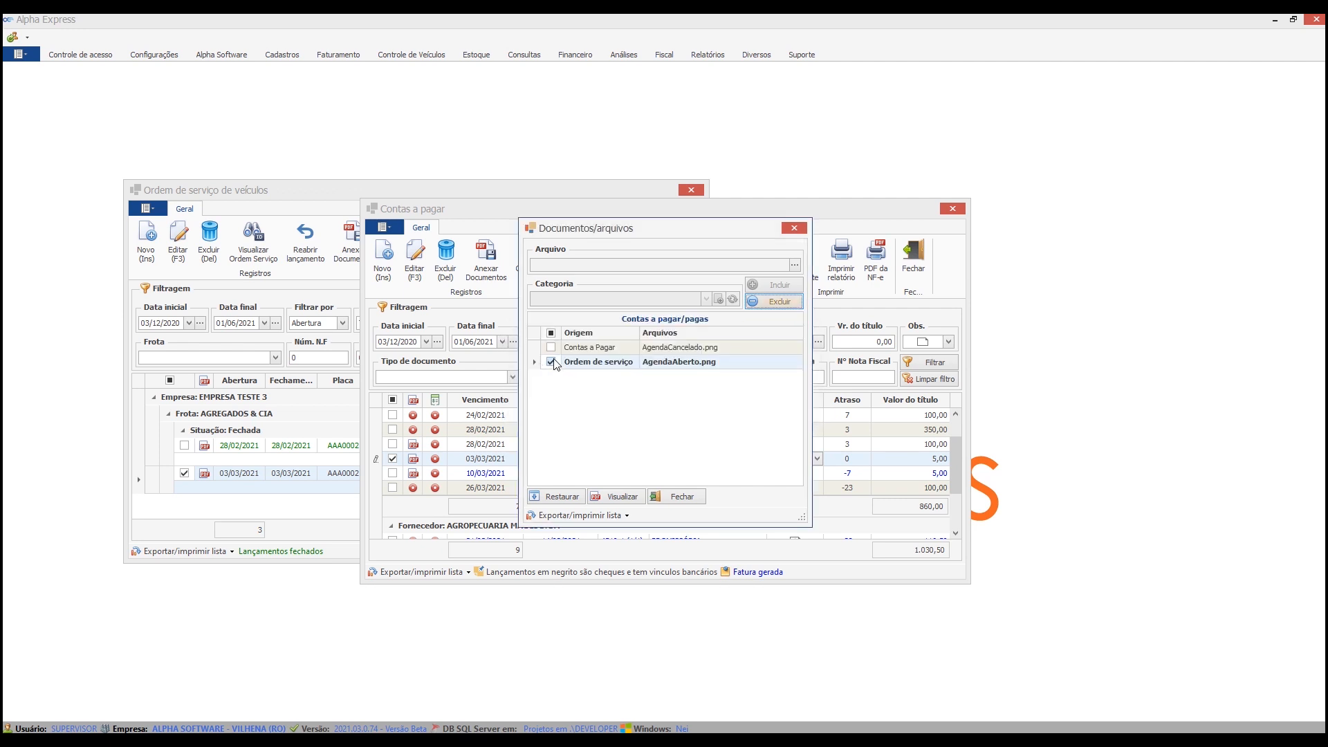
Request deletion of the AgendaCancelado.png attachment, decline the confirmation and close the documents window.
left_click(552, 362)
left_click(552, 348)
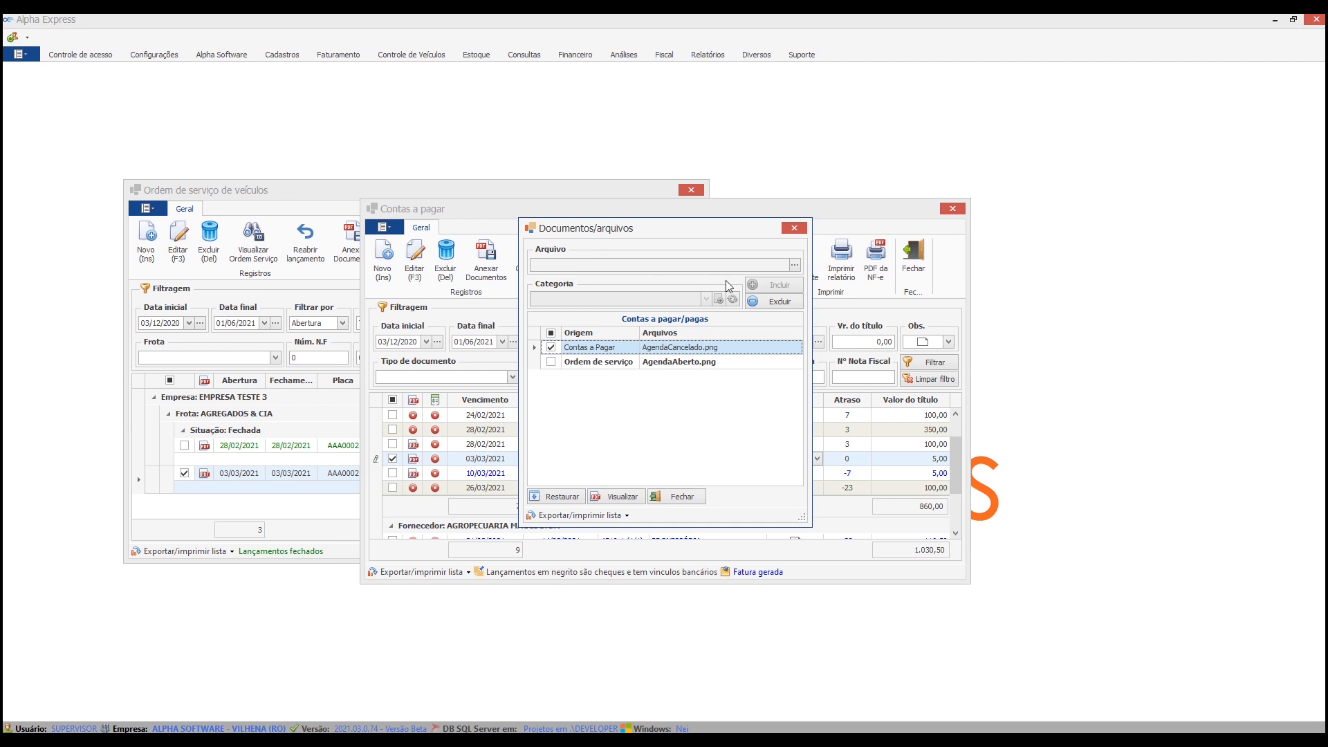
left_click(765, 303)
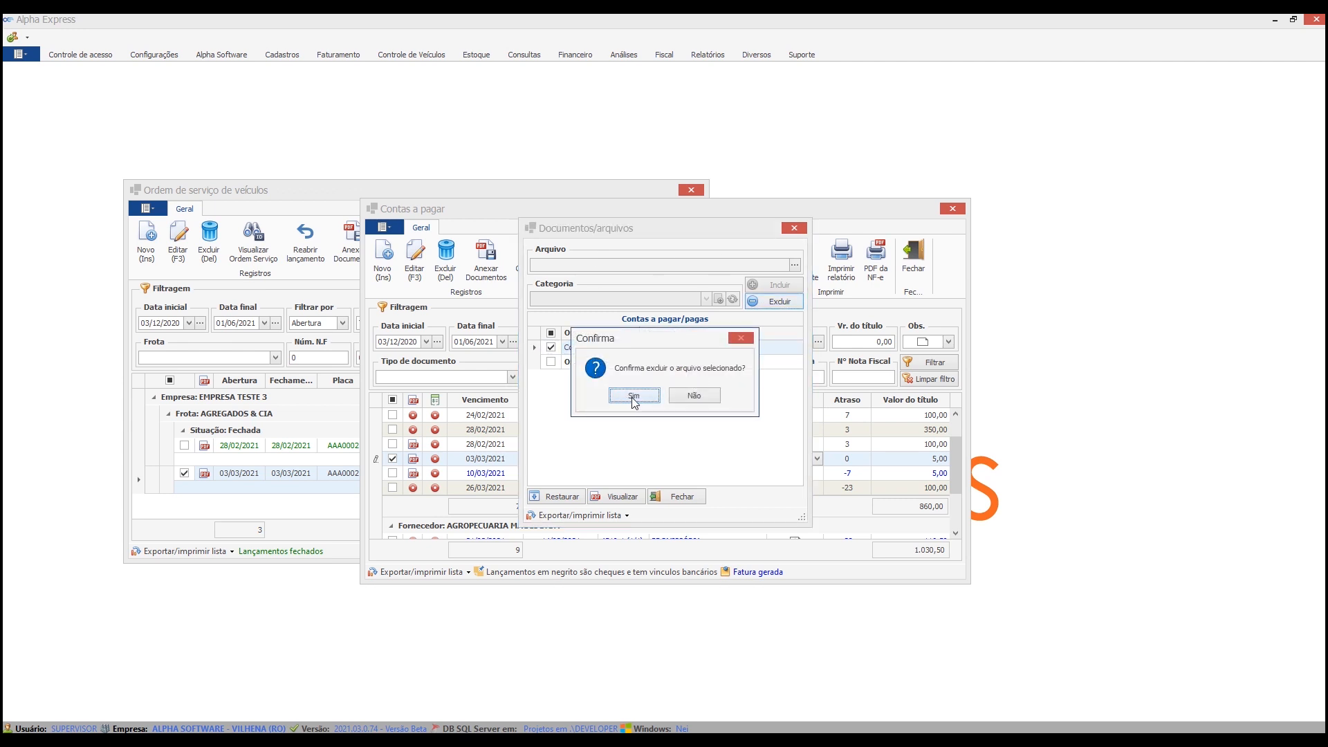
left_click(701, 398)
left_click(552, 347)
left_click(551, 362)
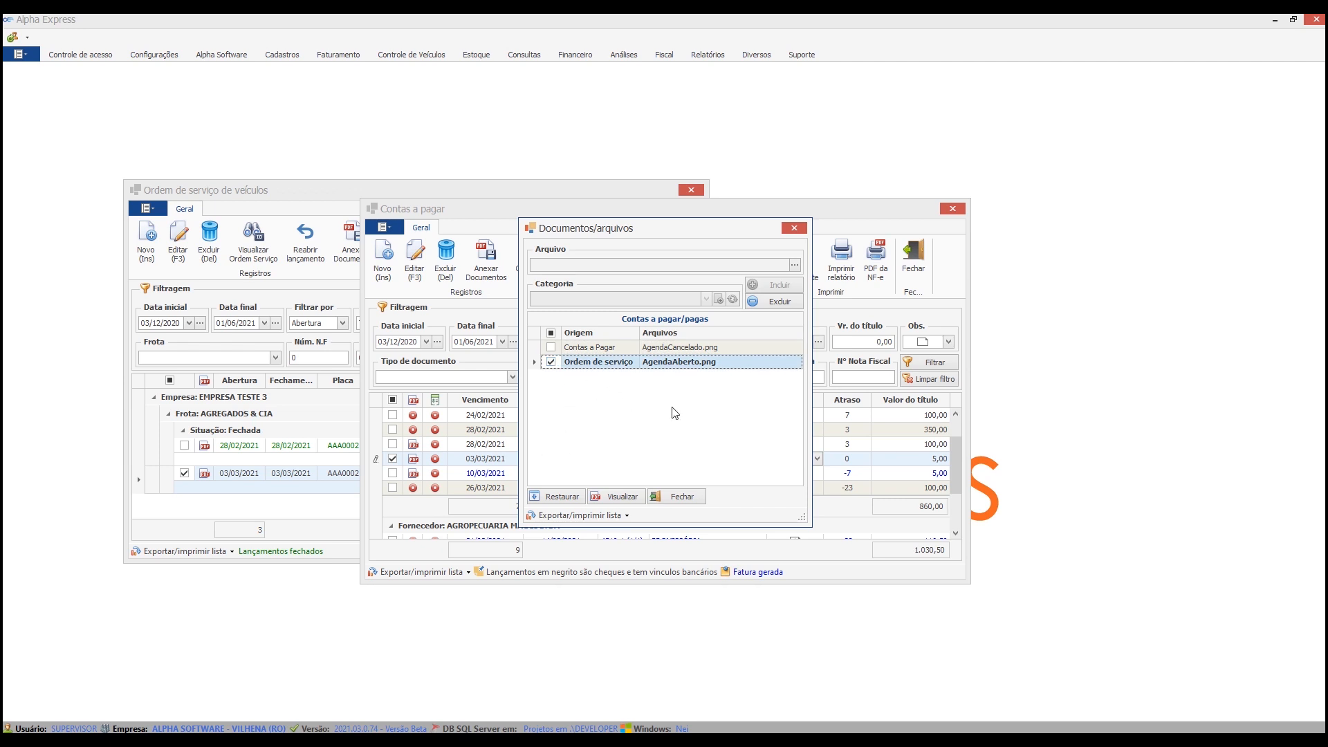
left_click(696, 498)
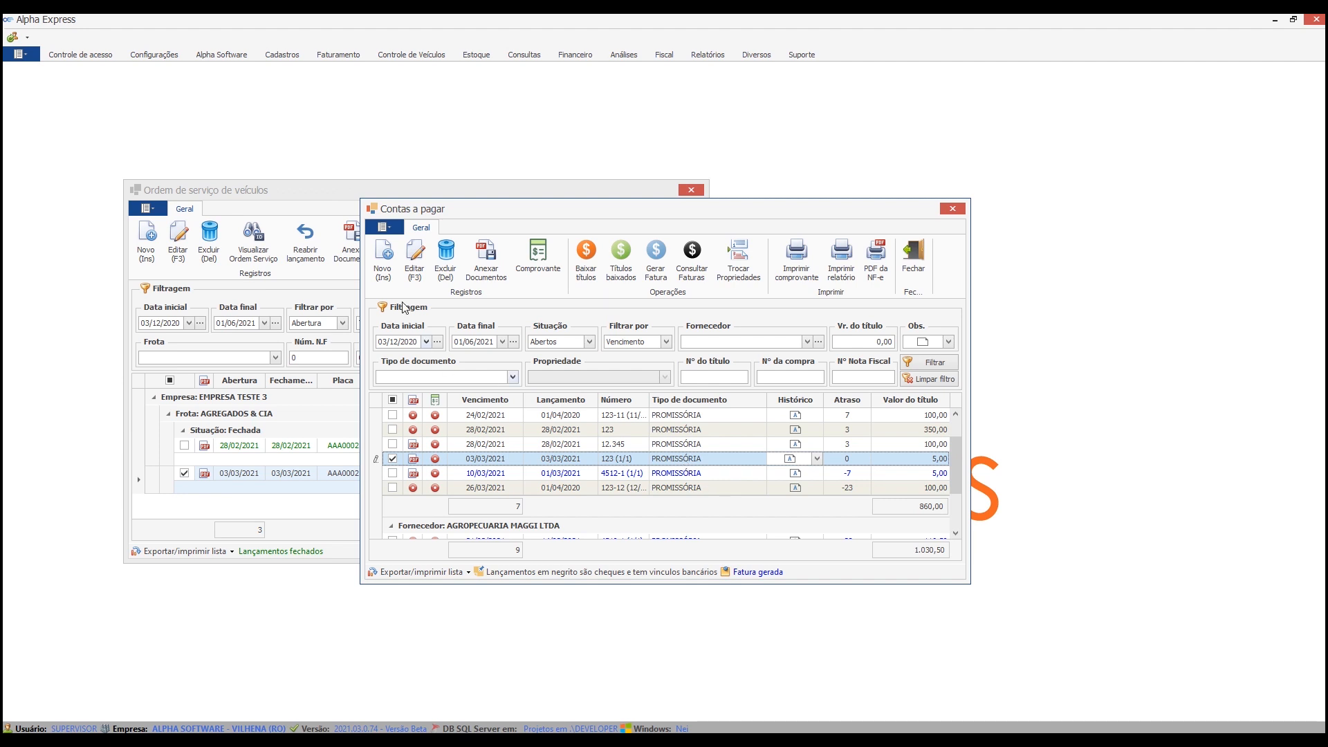
Look over the vehicle control modules, open the purchases window to view its document attachment option, and close it.
left_click(305, 185)
left_click(398, 56)
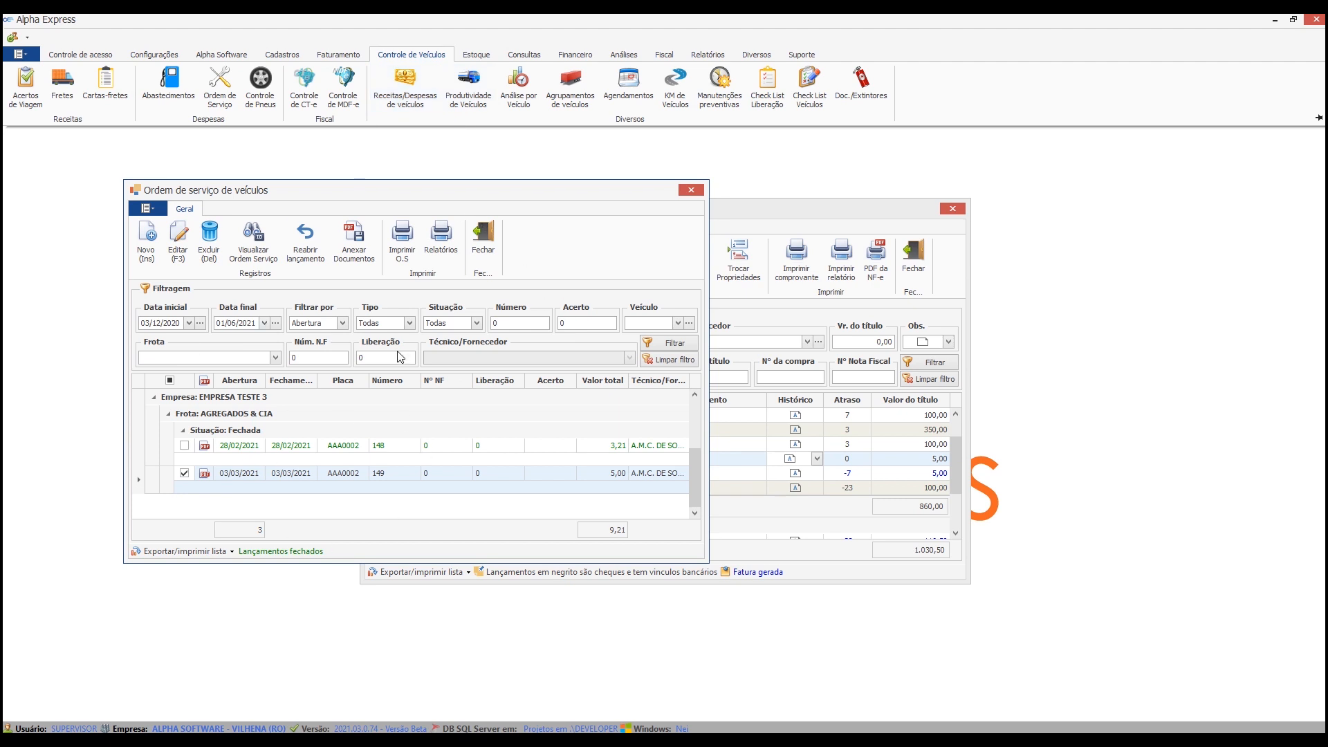
left_click(758, 211)
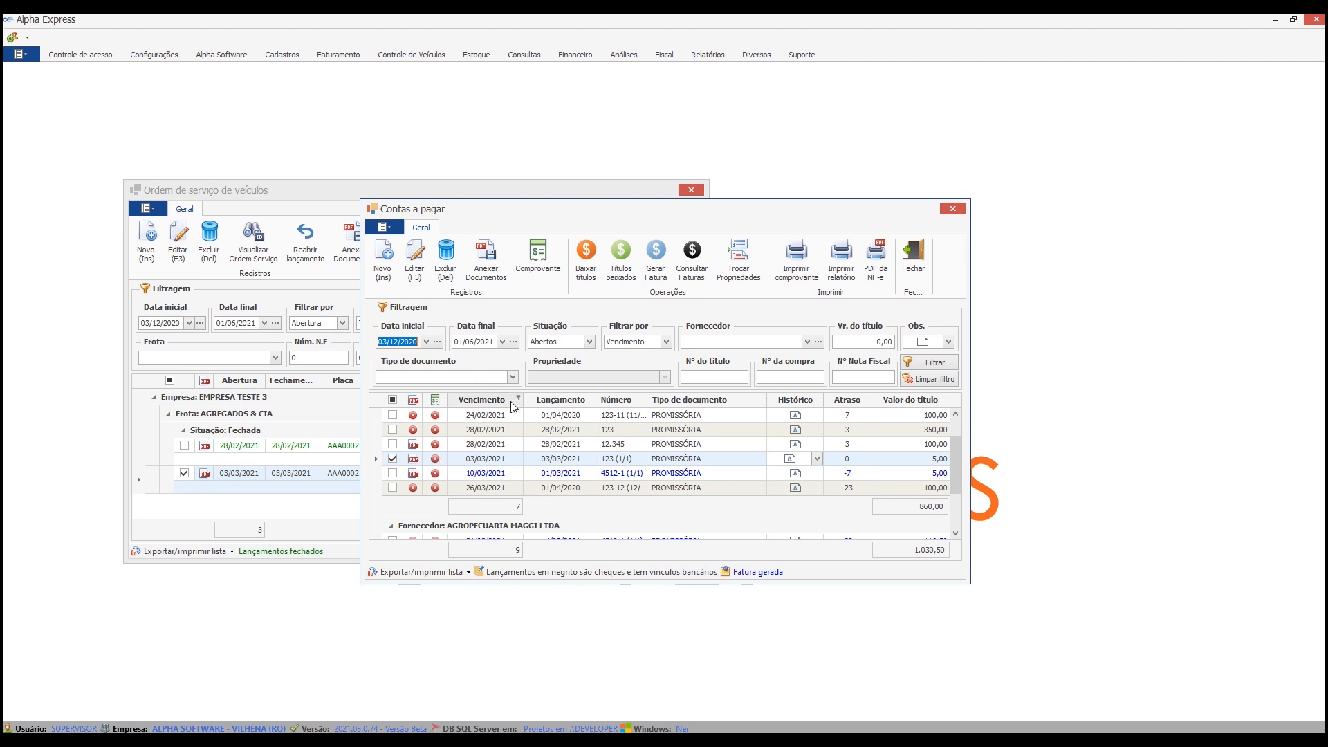
left_click(343, 56)
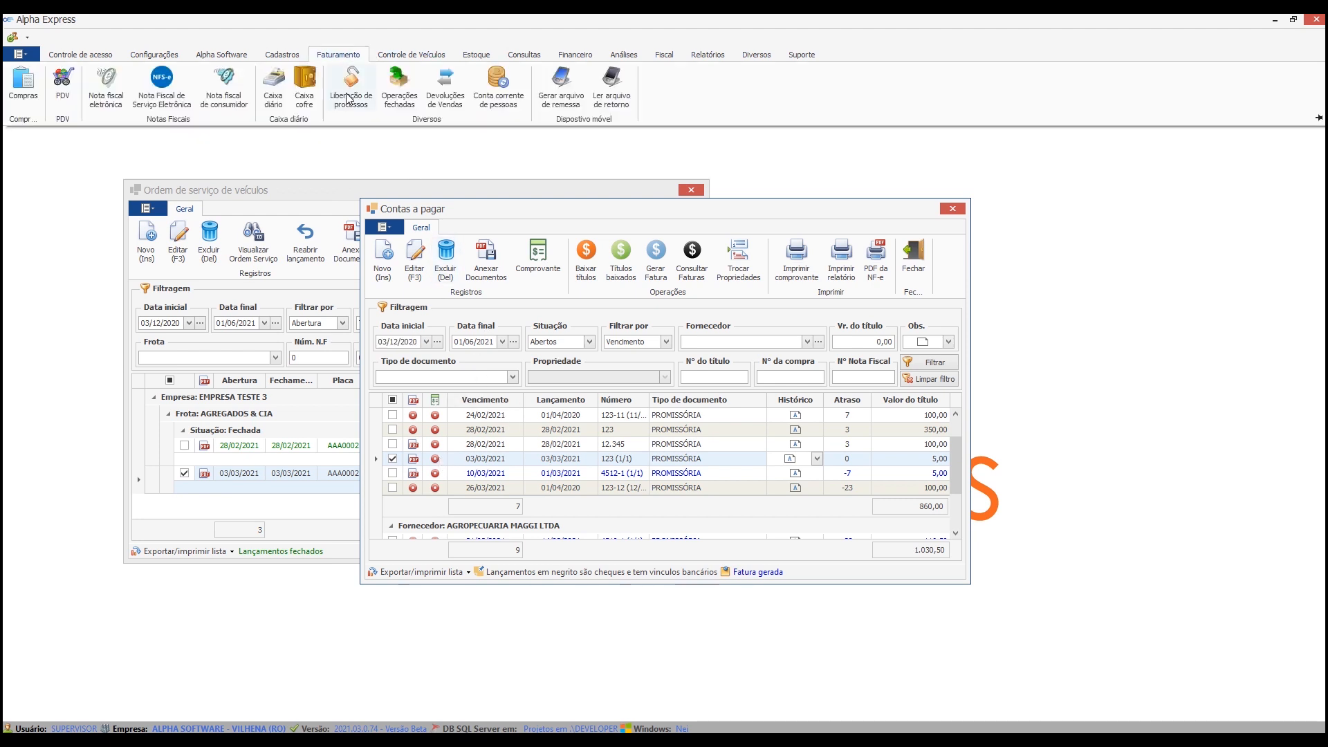
left_click(25, 90)
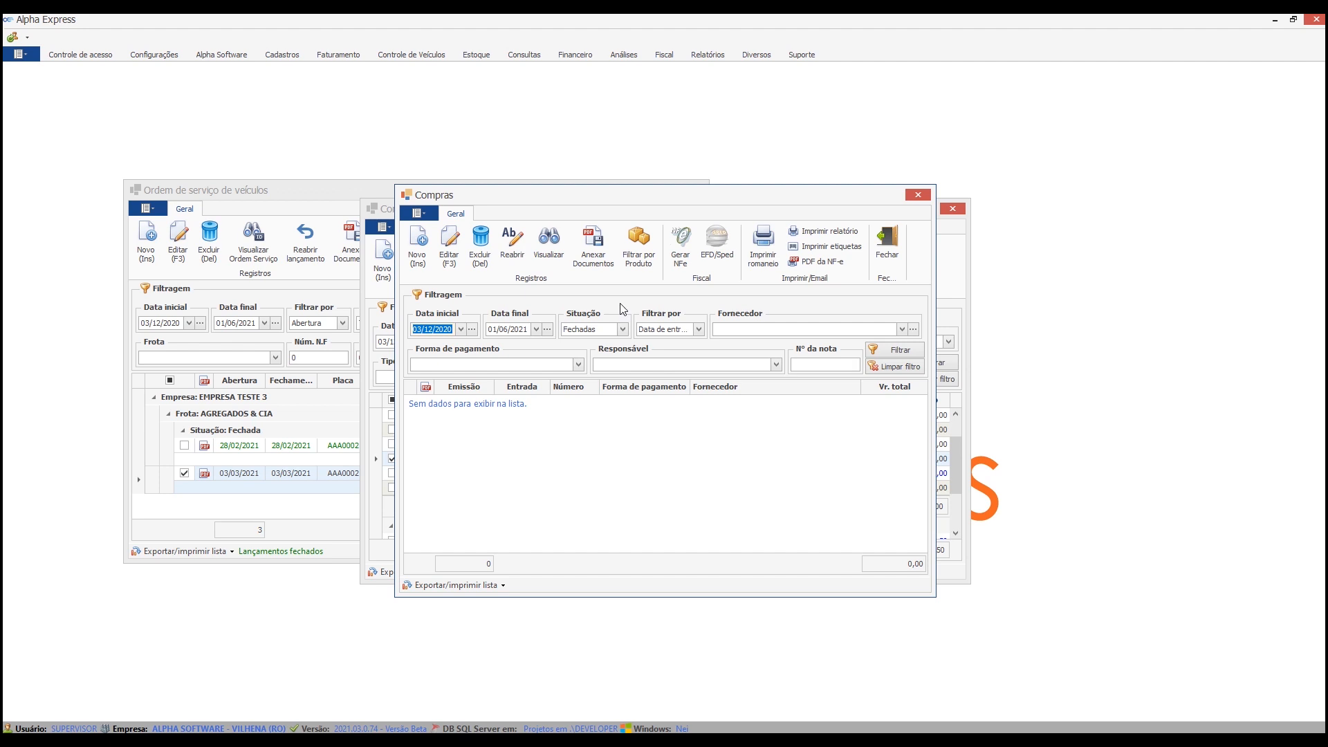
left_click(898, 247)
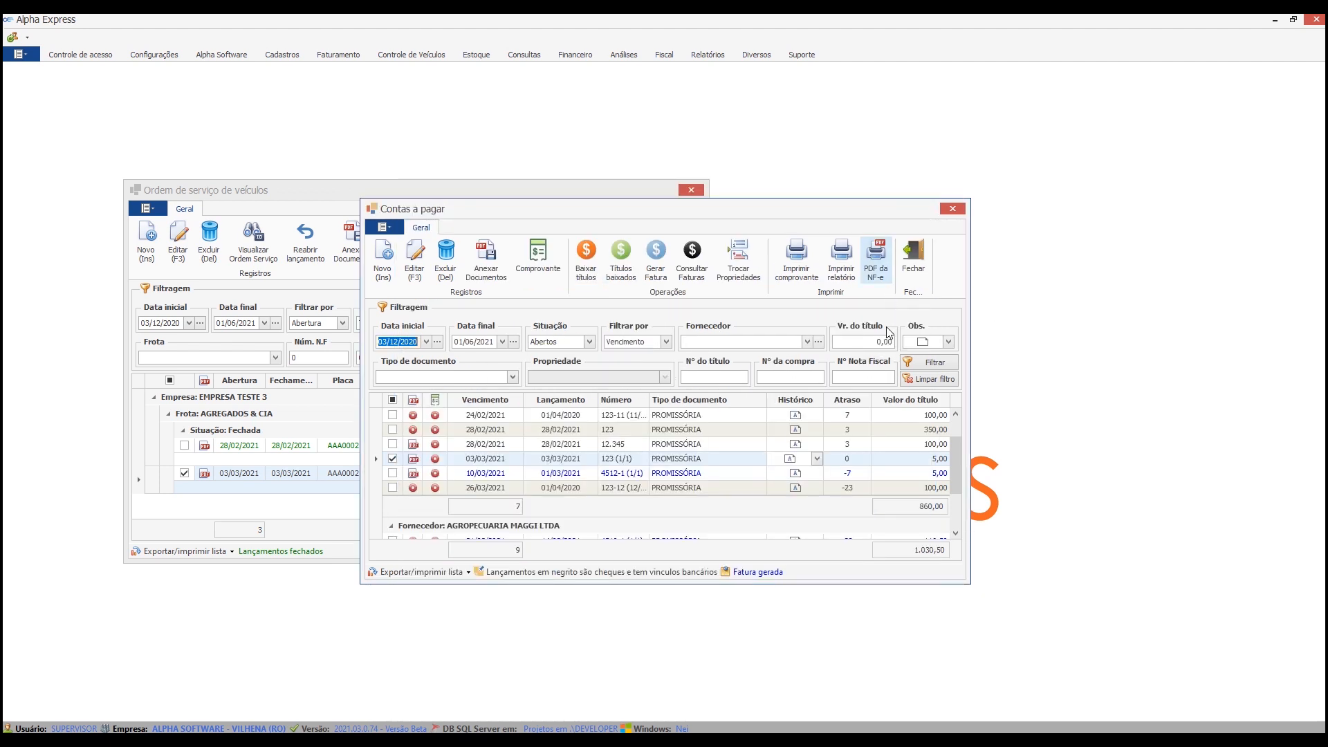
Open accounts receivable, mark the DUPLICATA title due 10/03/2021 that has an attached document, and close the window.
left_click(631, 474)
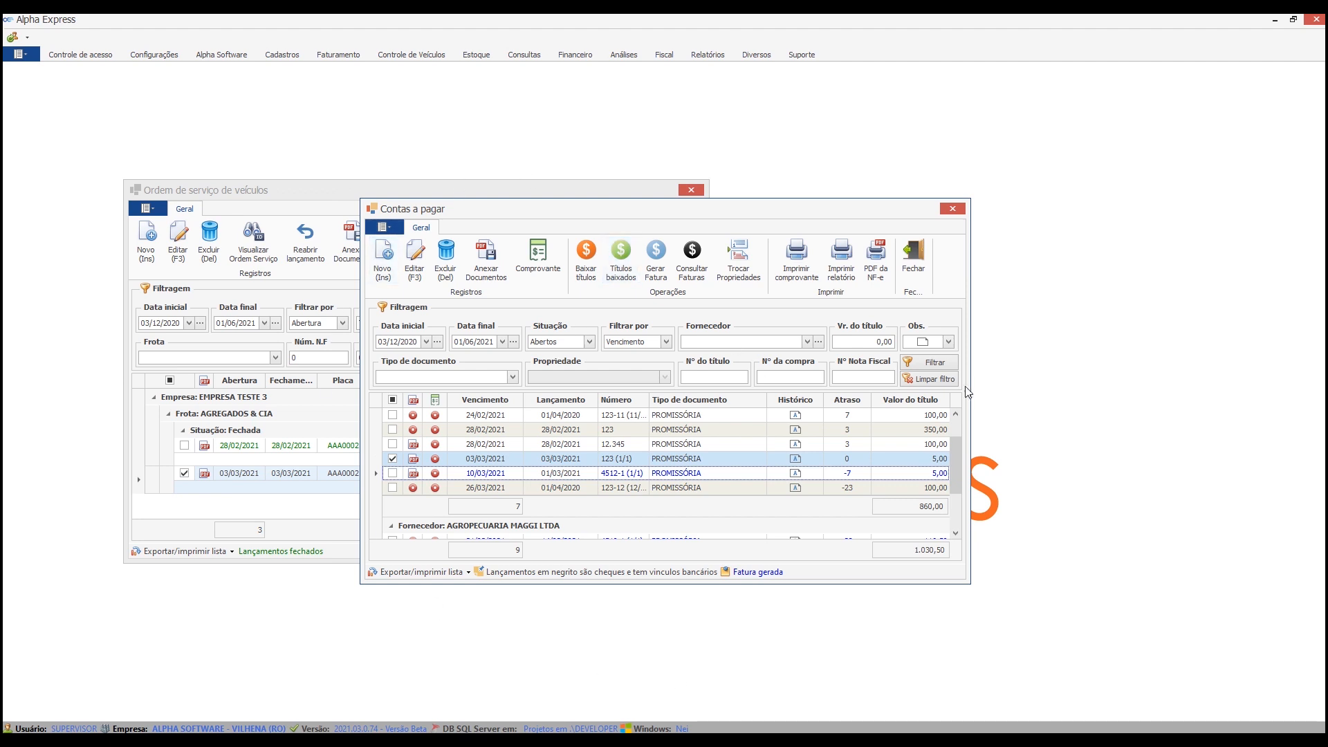
left_click(573, 56)
left_click(26, 101)
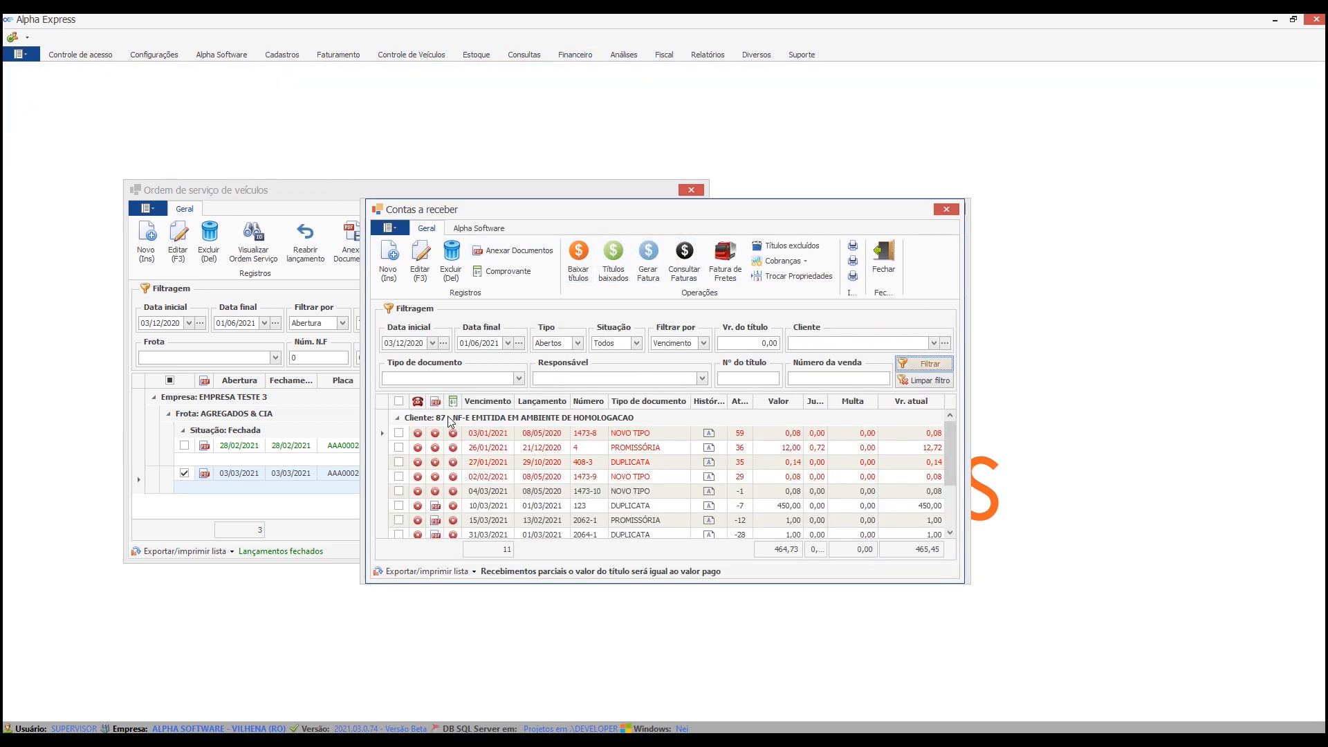
left_click(399, 506)
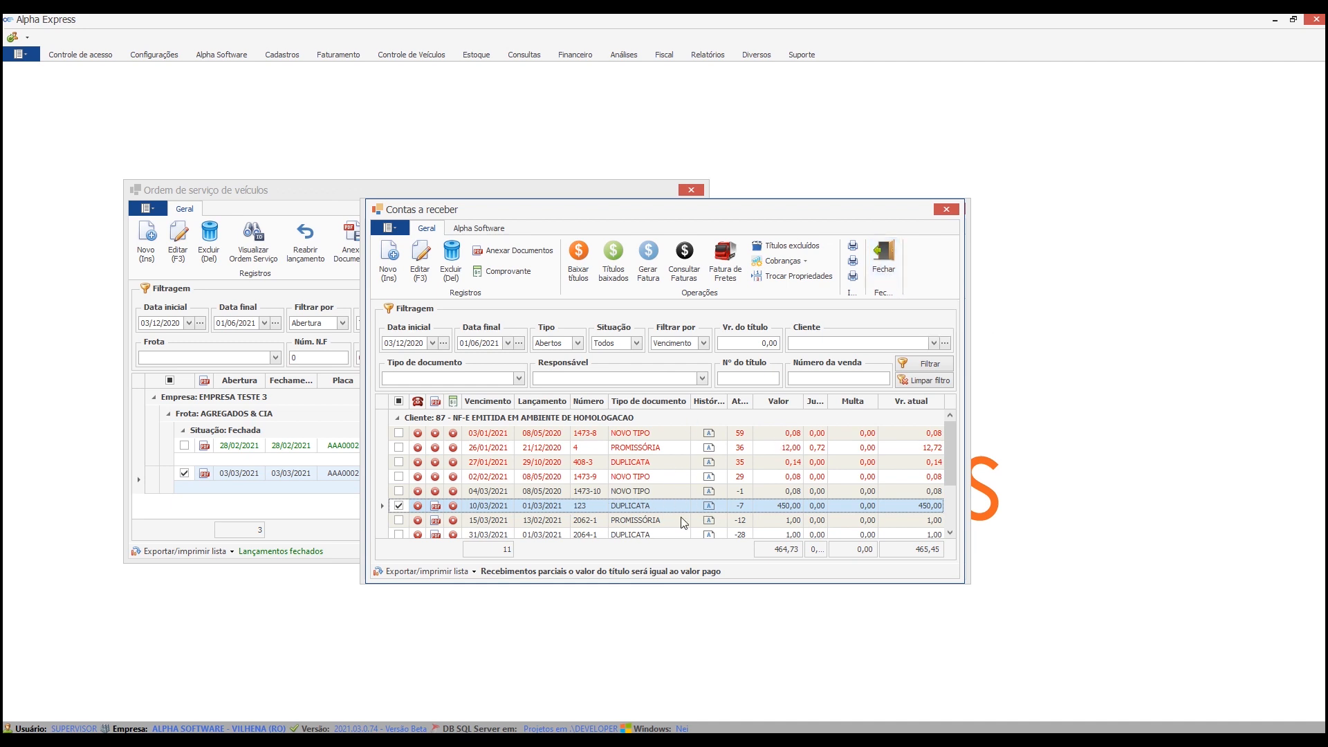
left_click(893, 252)
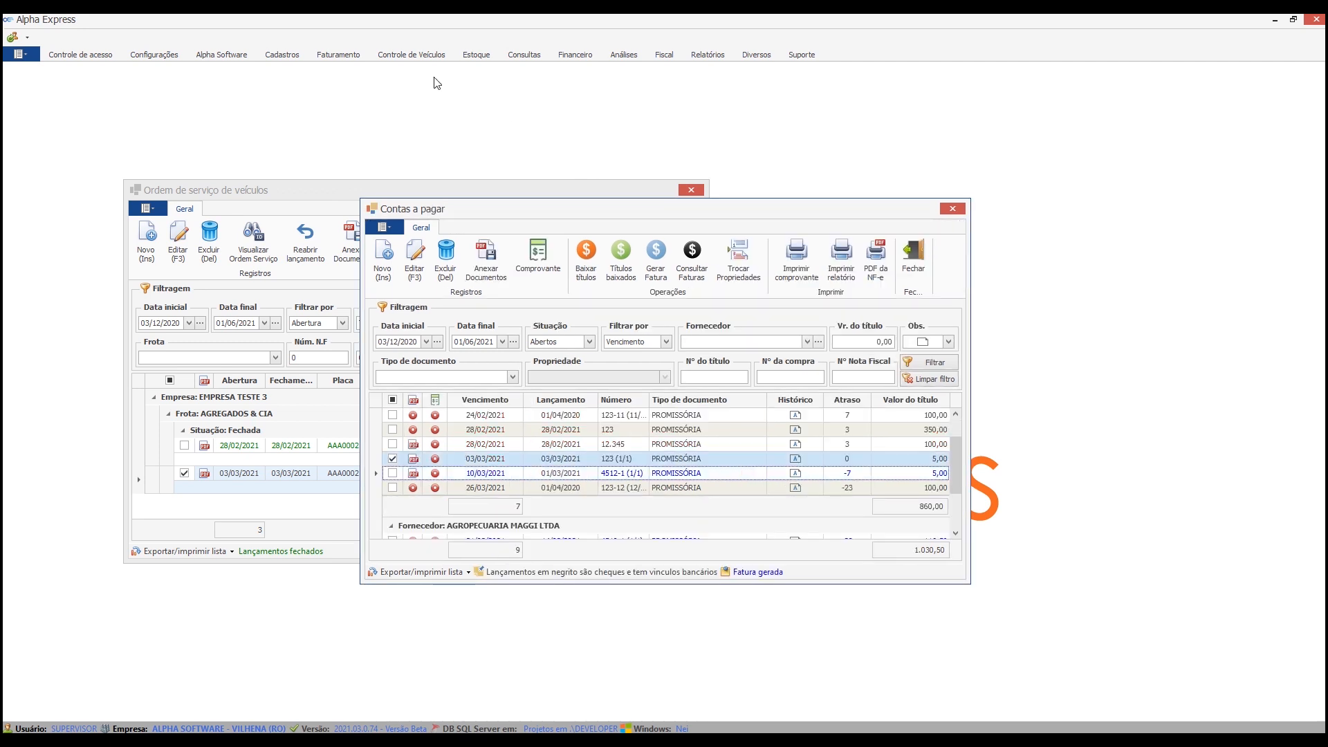
Open freight control, list the freights in the default period, and close the window.
left_click(413, 56)
left_click(90, 87)
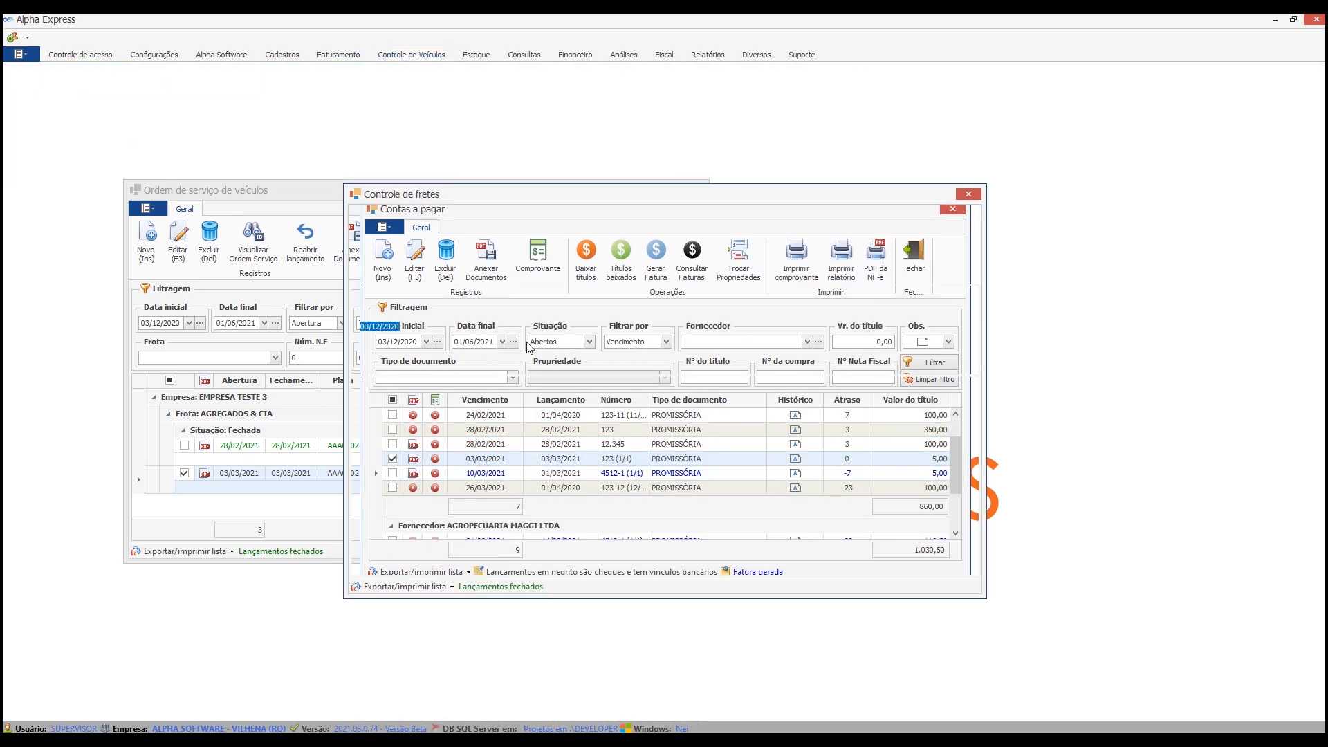
left_click(954, 348)
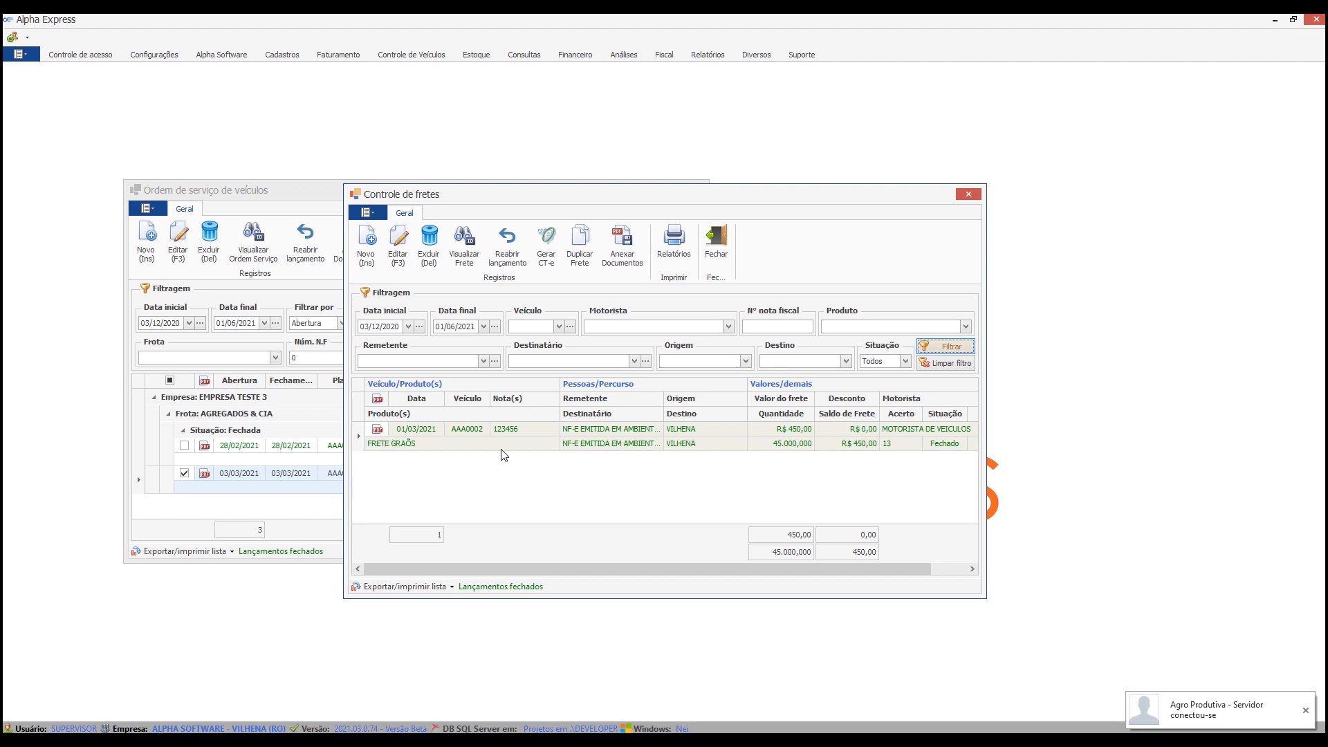
left_click(716, 246)
Open the PDV point-of-sale window from the billing modules and close it.
left_click(326, 59)
left_click(66, 101)
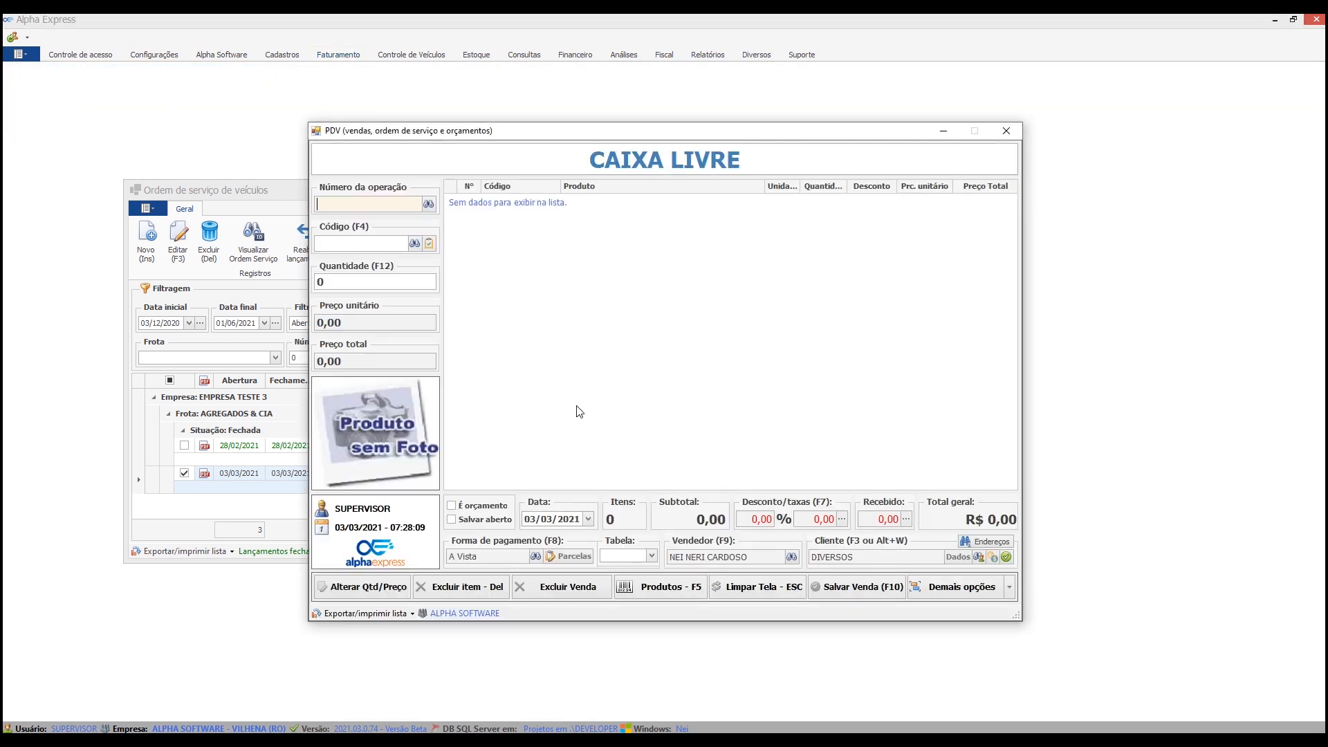
left_click(1007, 132)
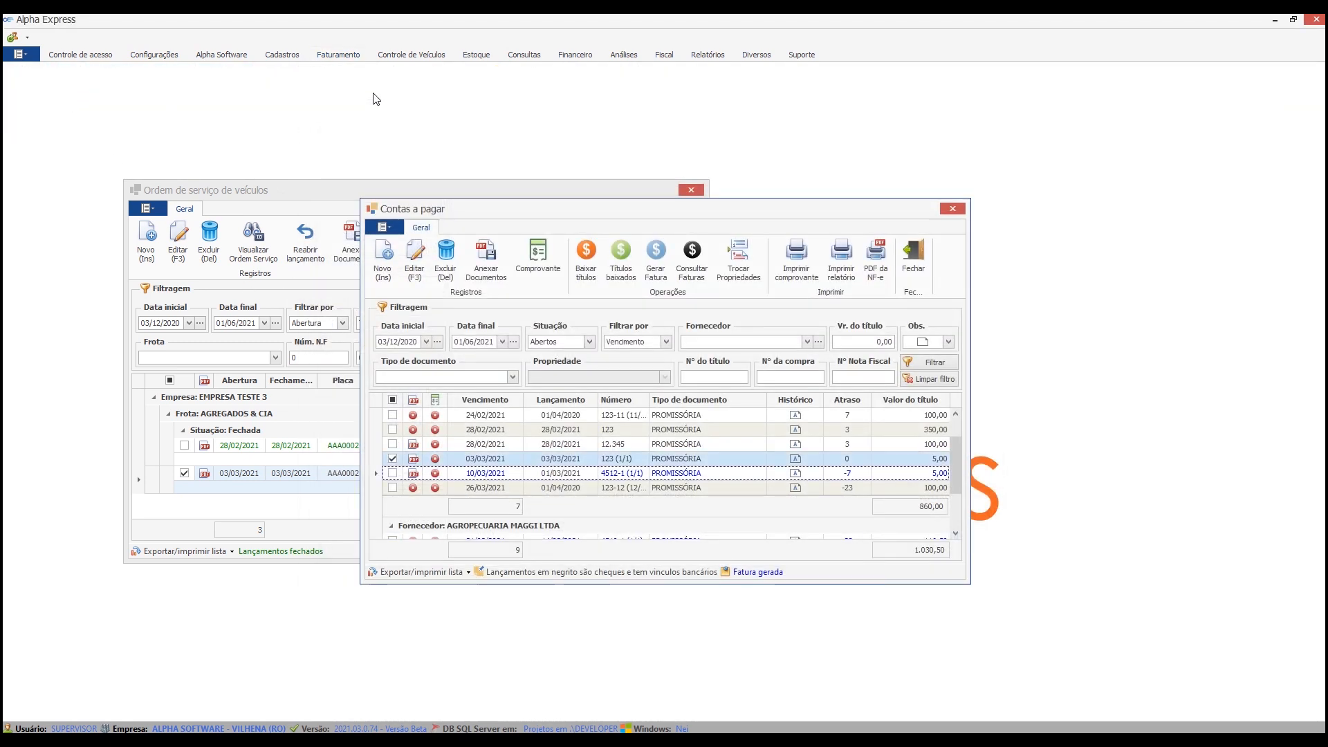
List the closed sales operations, view the documents attached to the sale opened on 01/03/2021, and close both windows.
left_click(346, 56)
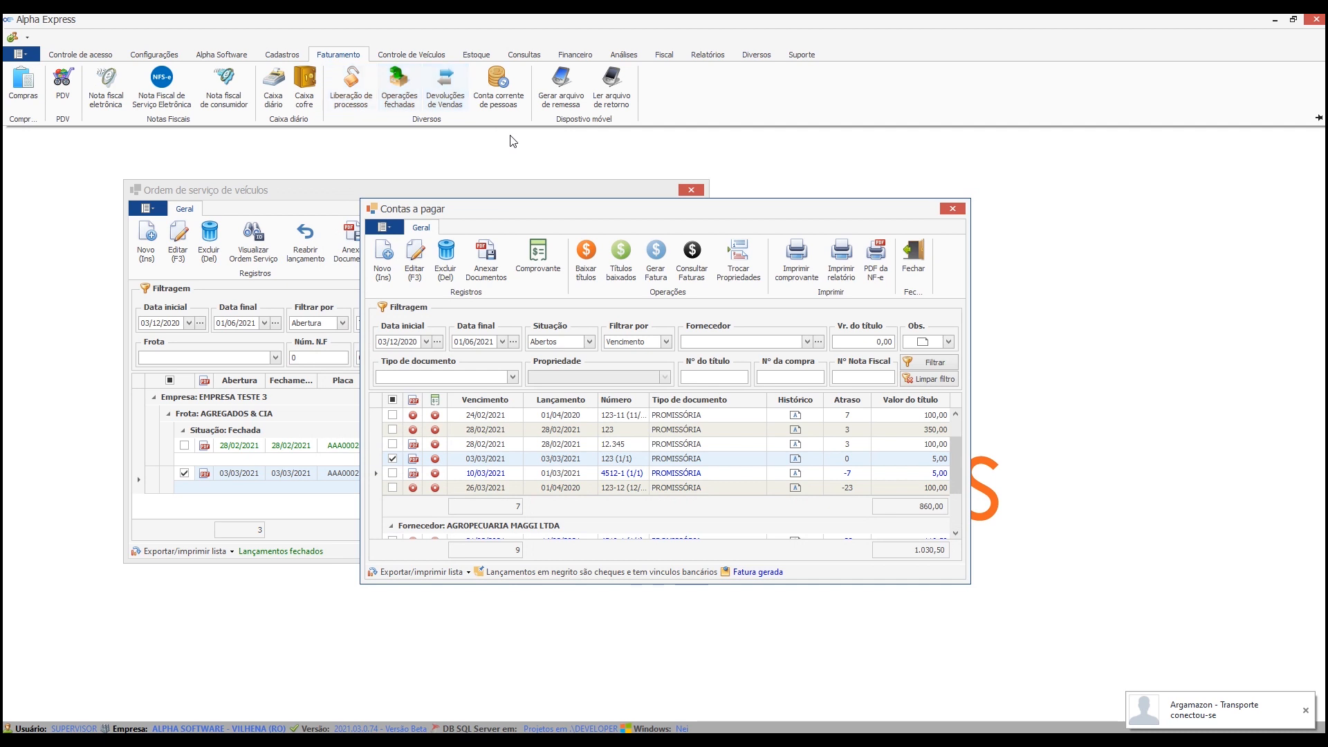
left_click(401, 87)
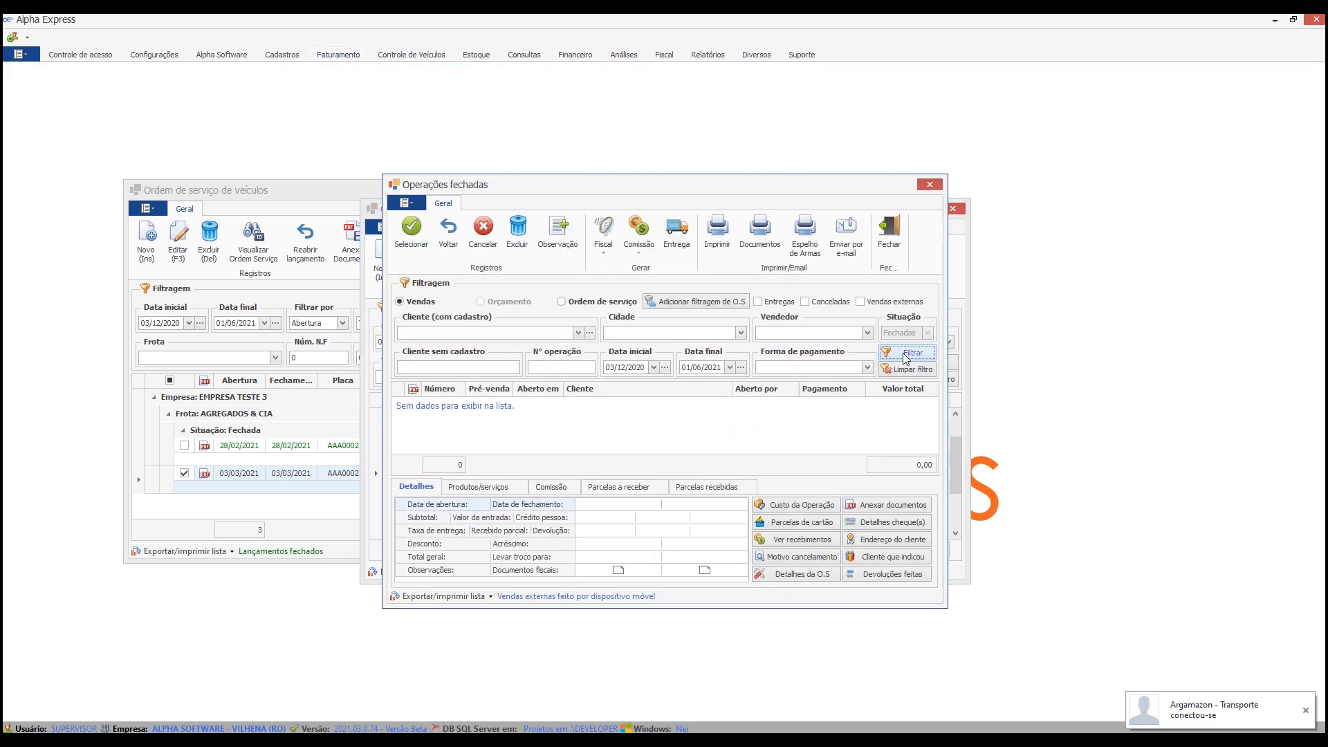
left_click(906, 352)
left_click_drag(932, 409, 932, 451)
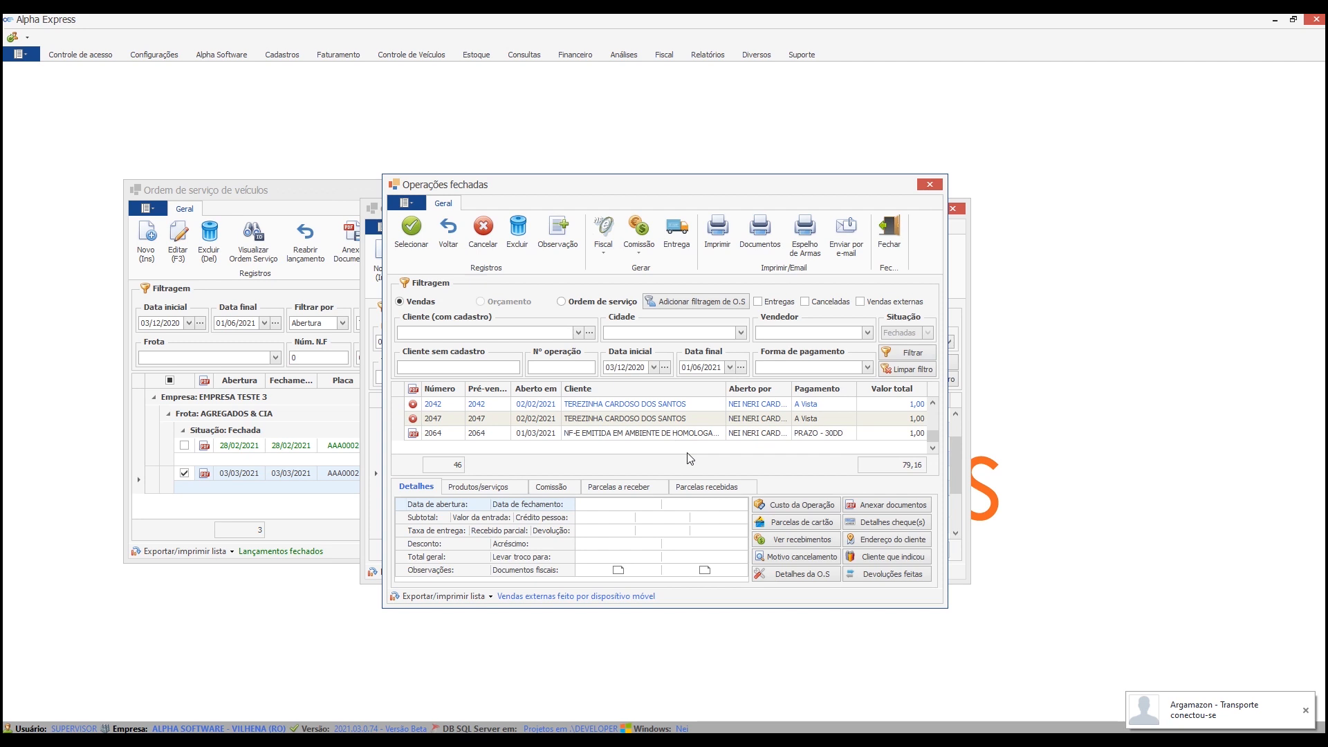
left_click(691, 434)
left_click(887, 505)
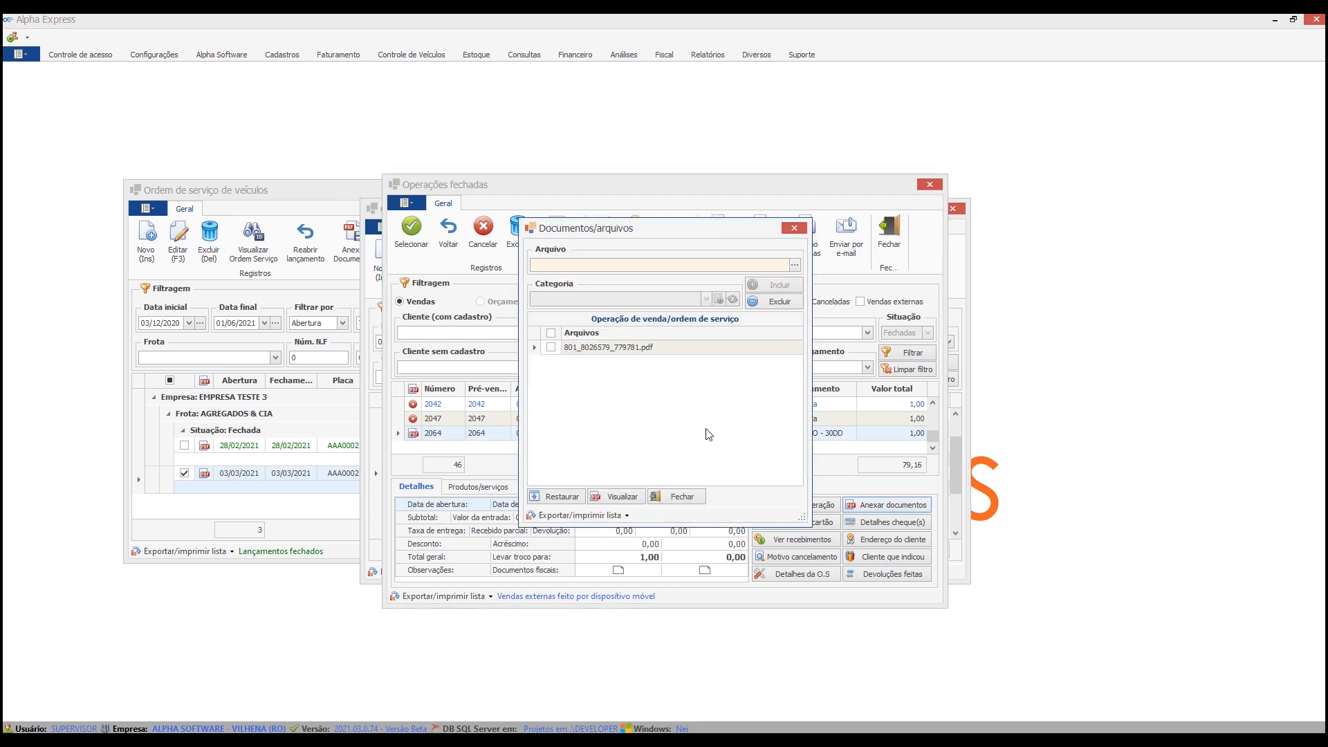
left_click(678, 497)
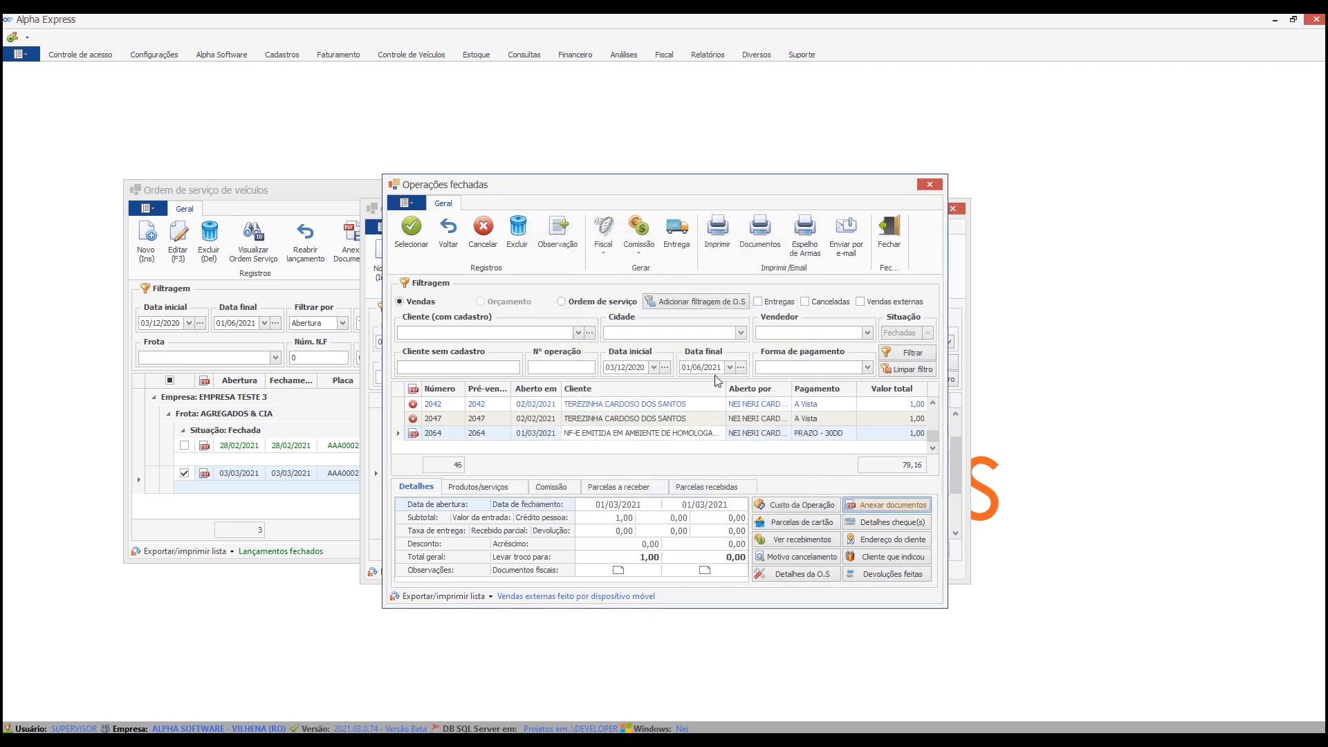
left_click(889, 242)
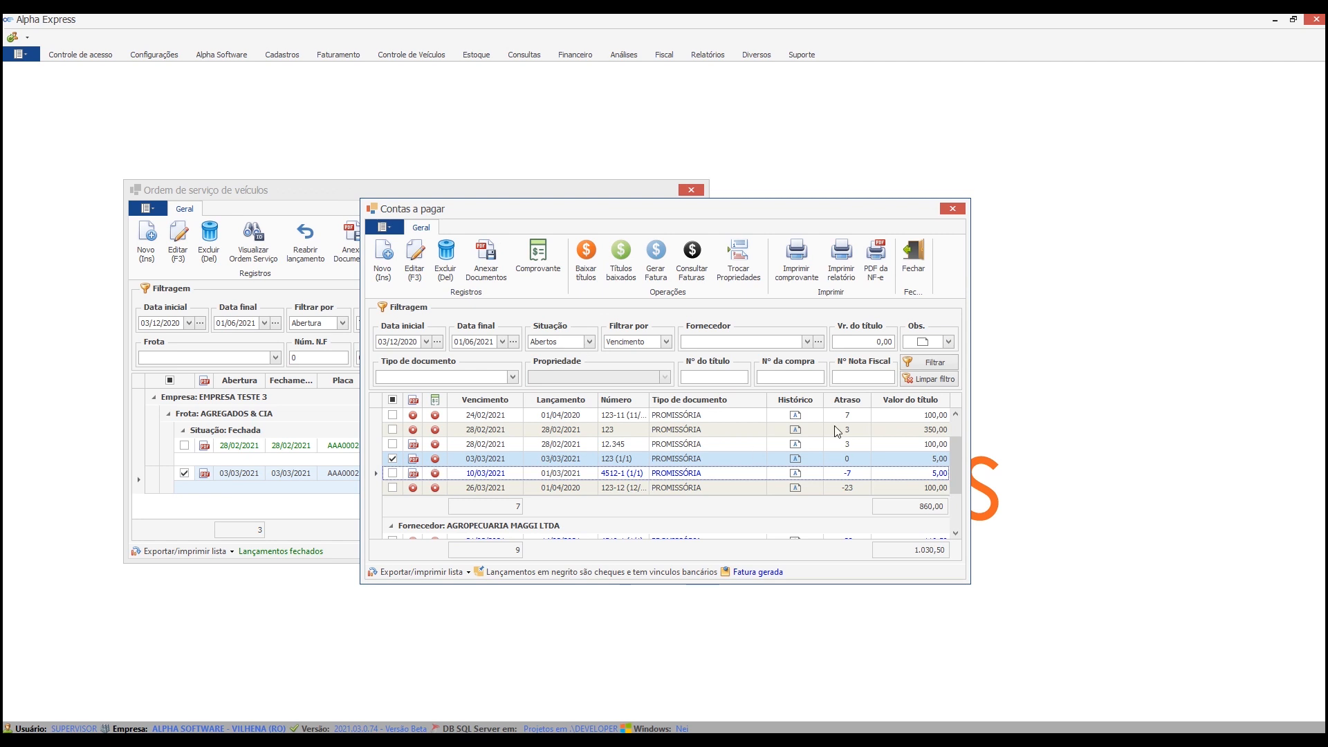
Close the vehicle service order window and reposition the accounts payable window higher on the screen.
left_click(523, 193)
left_click(691, 191)
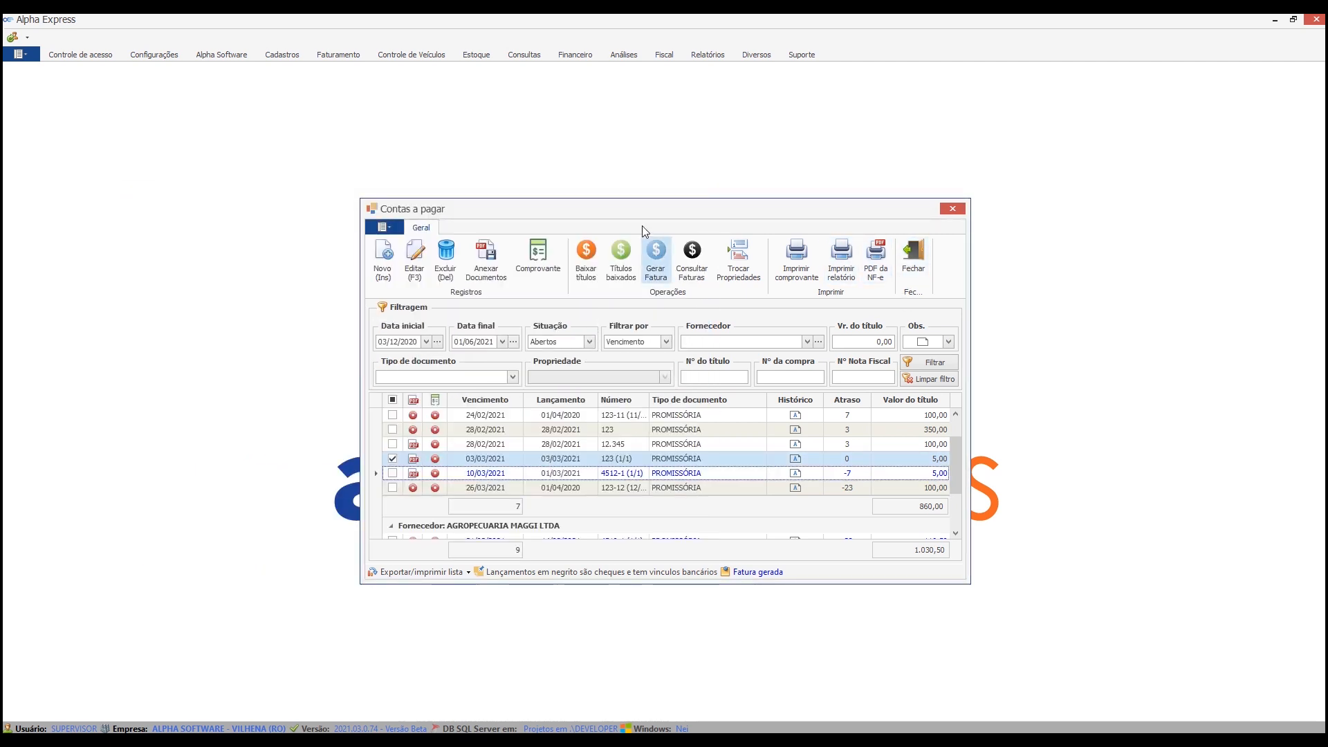
left_click_drag(634, 214, 611, 154)
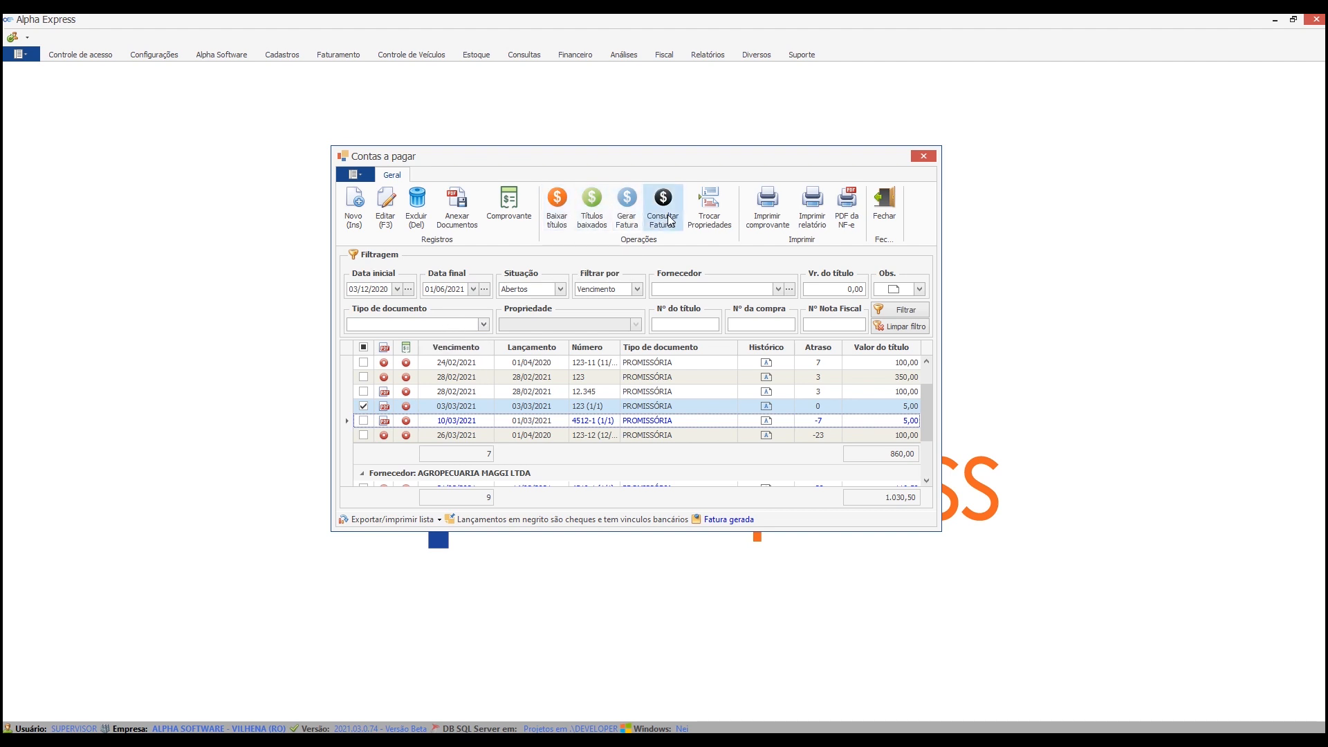
List the titles in the accounts payable settlement window, widen the Juros column, and cancel out of the window.
left_click(557, 212)
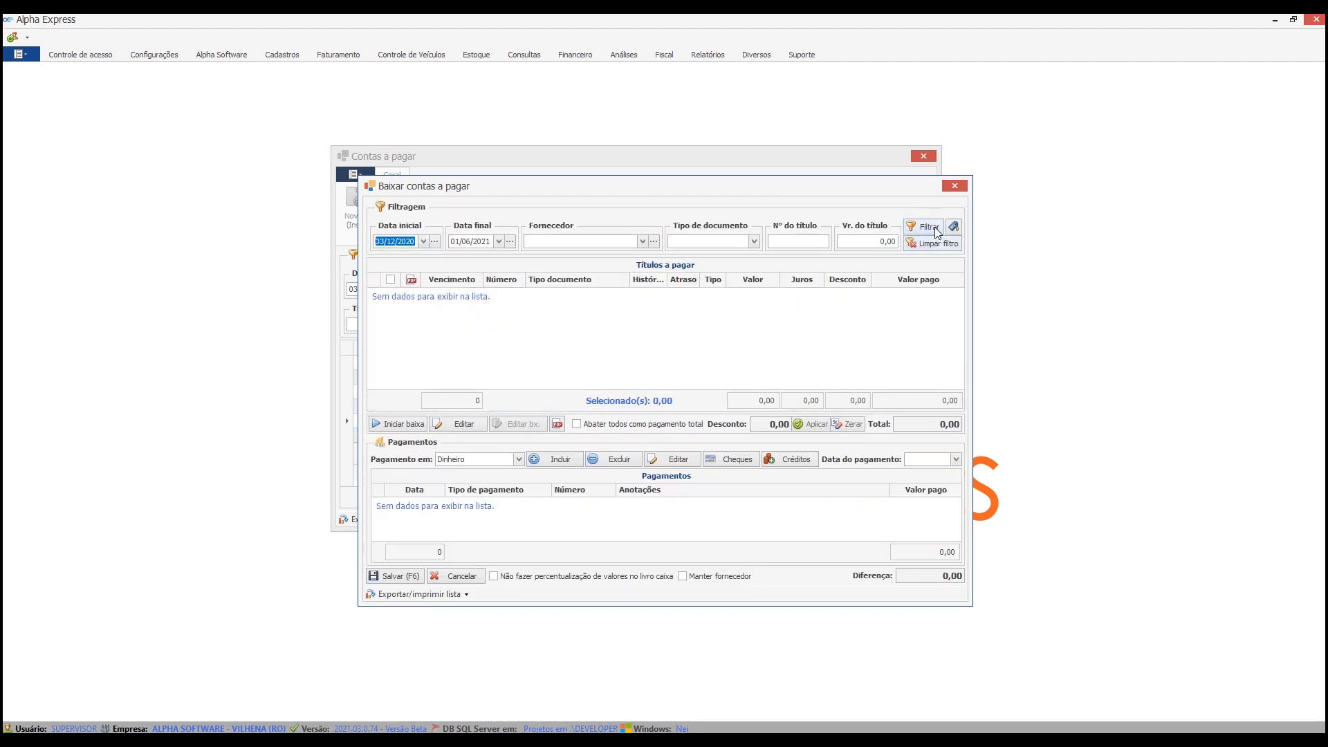
left_click(928, 229)
left_click(634, 396)
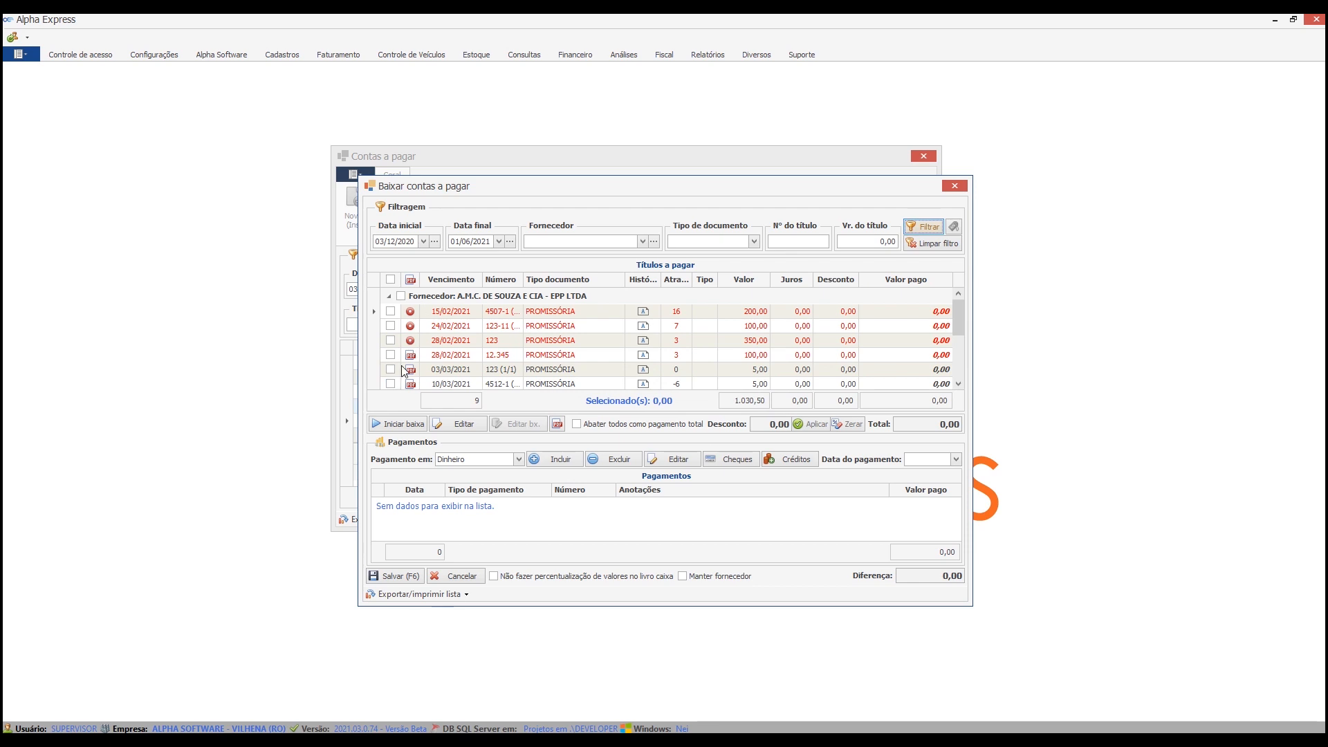
scroll(647, 352, "down", 1)
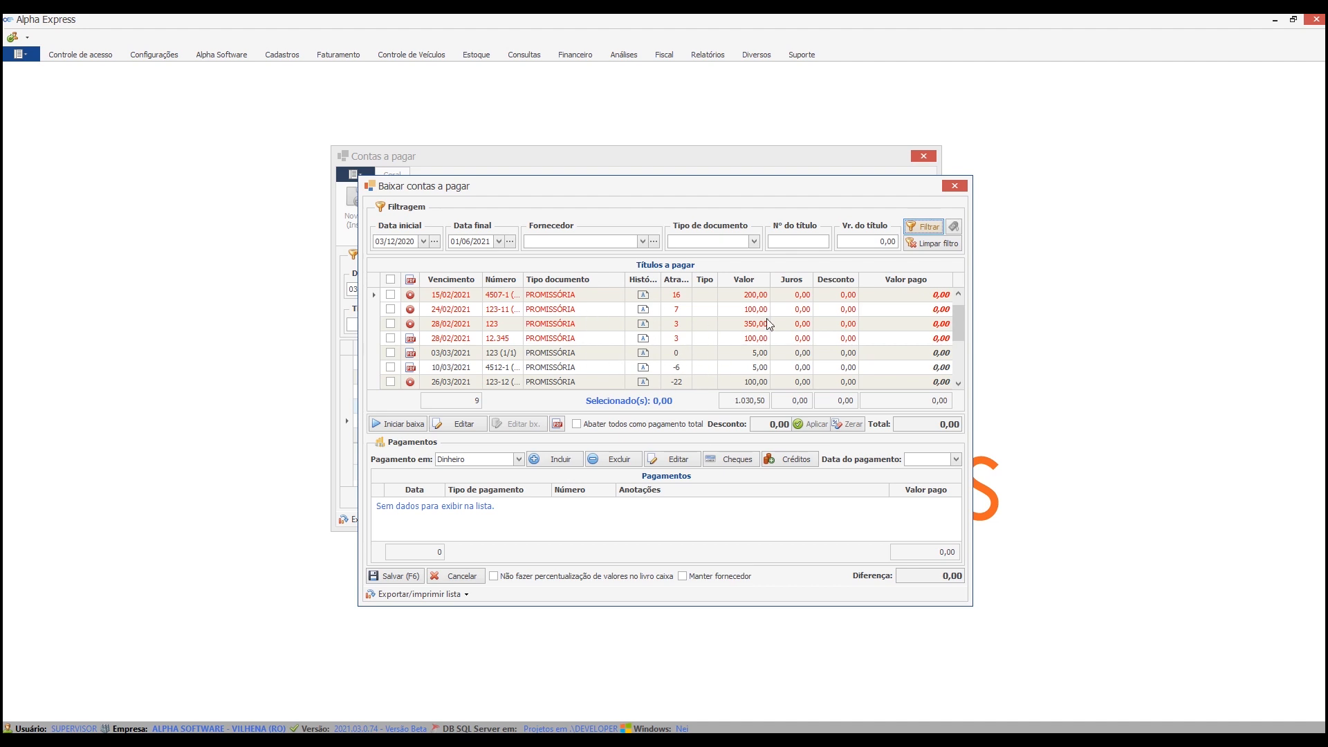
left_click_drag(858, 280, 830, 281)
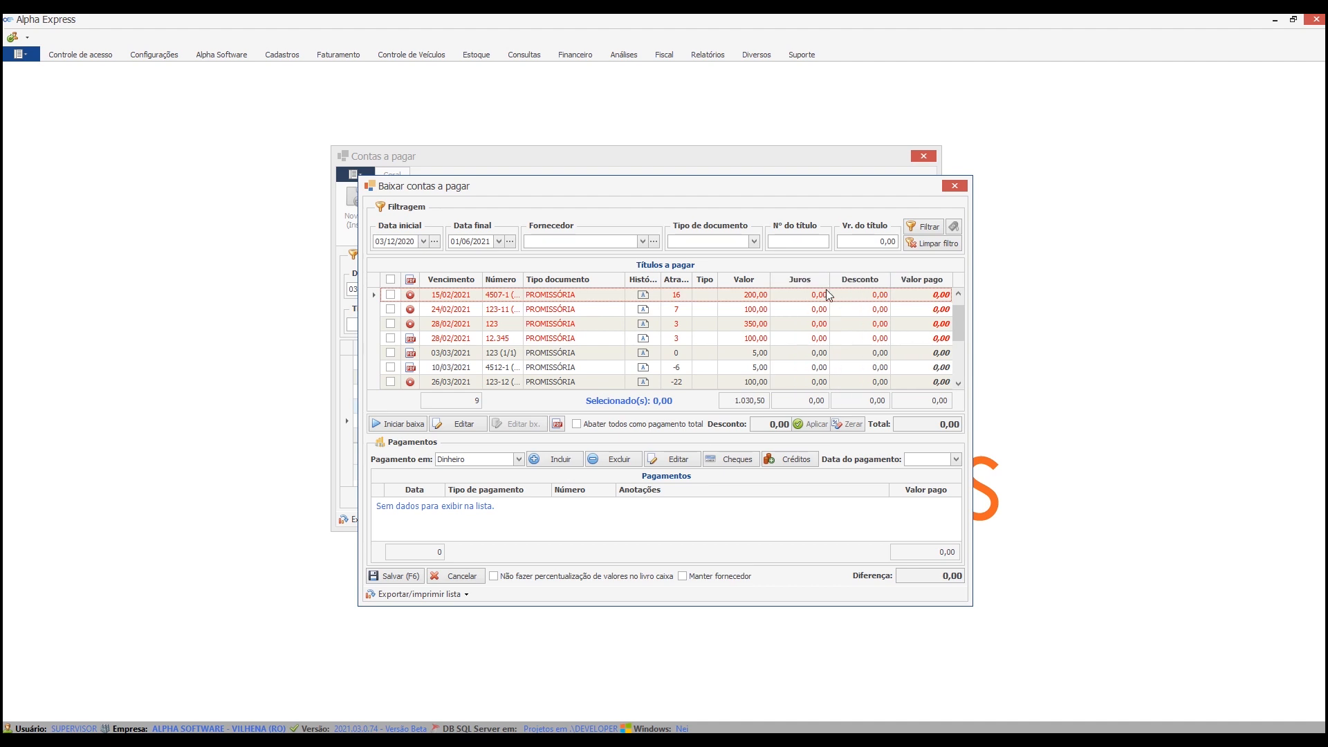
left_click(475, 575)
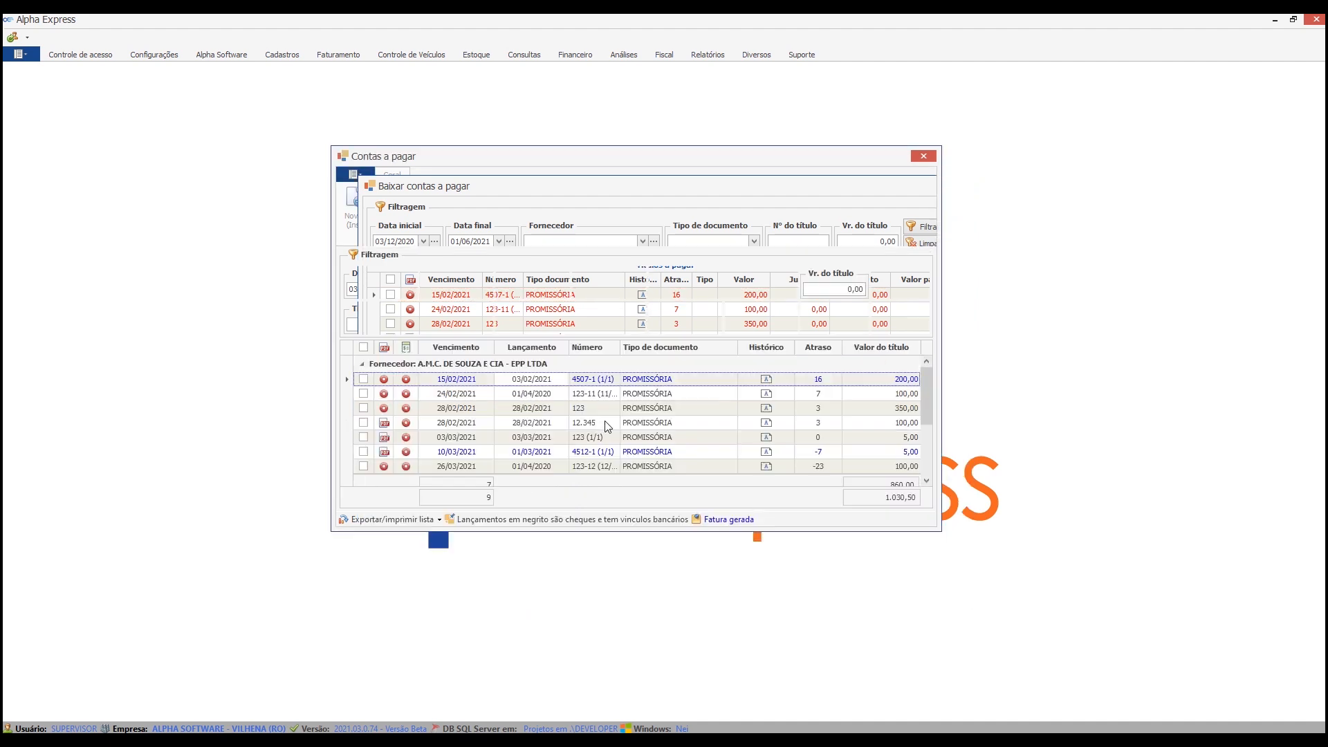
Restore the original grid layout of the accounts payable settlement list, then reopen the window to check the columns and close it.
left_click(565, 205)
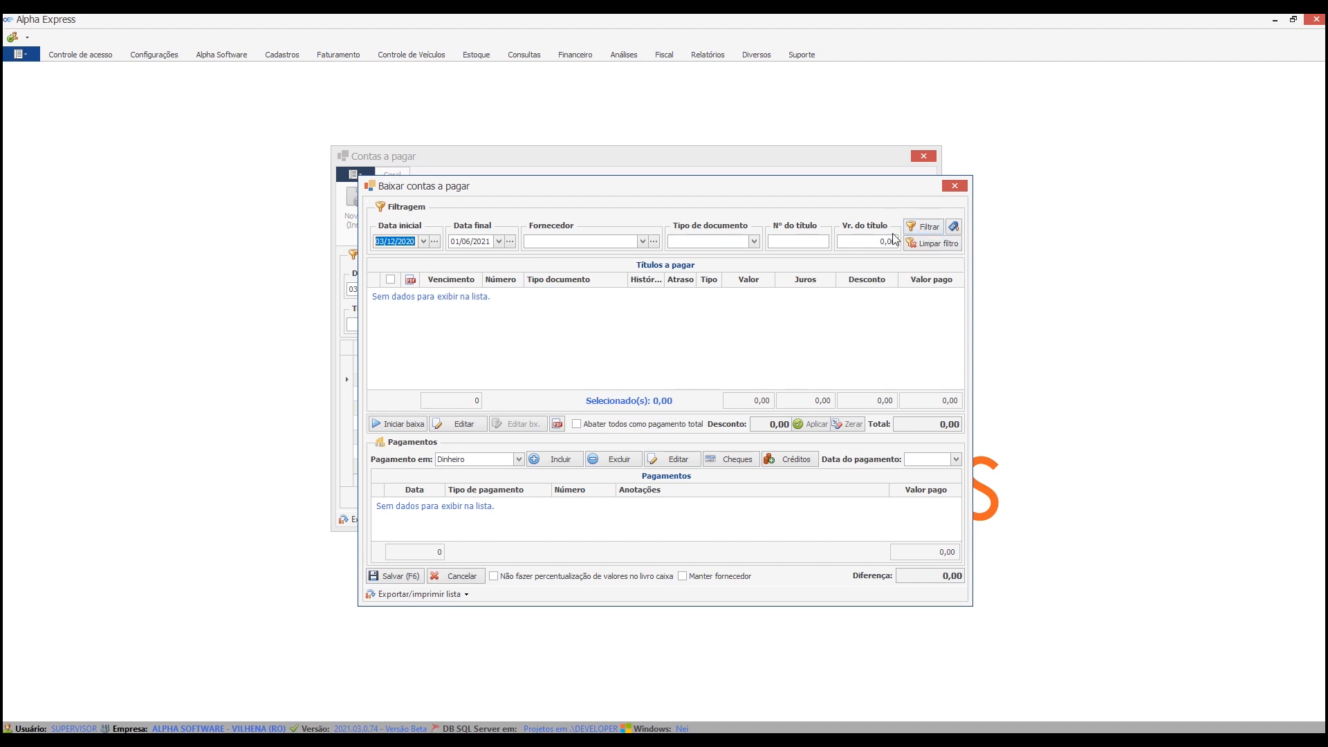
left_click(925, 231)
left_click(625, 399)
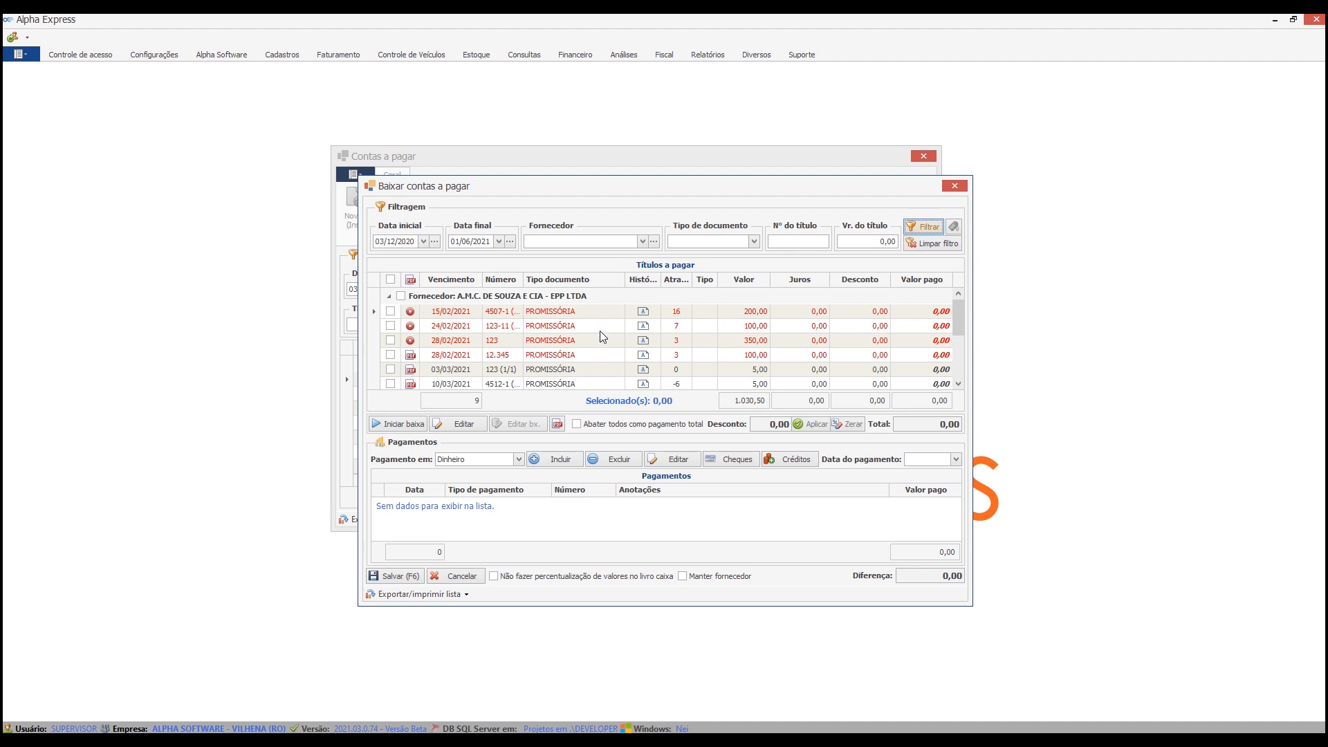
right_click(603, 280)
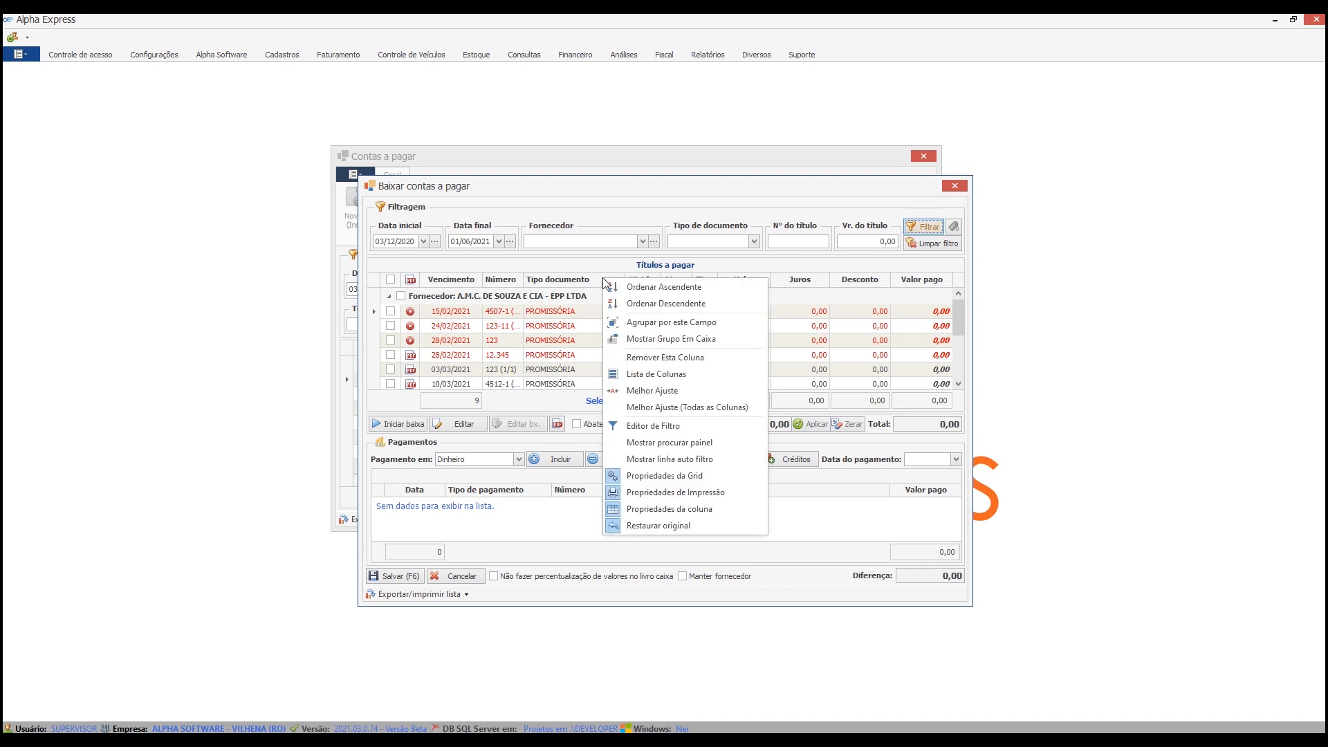
left_click(658, 528)
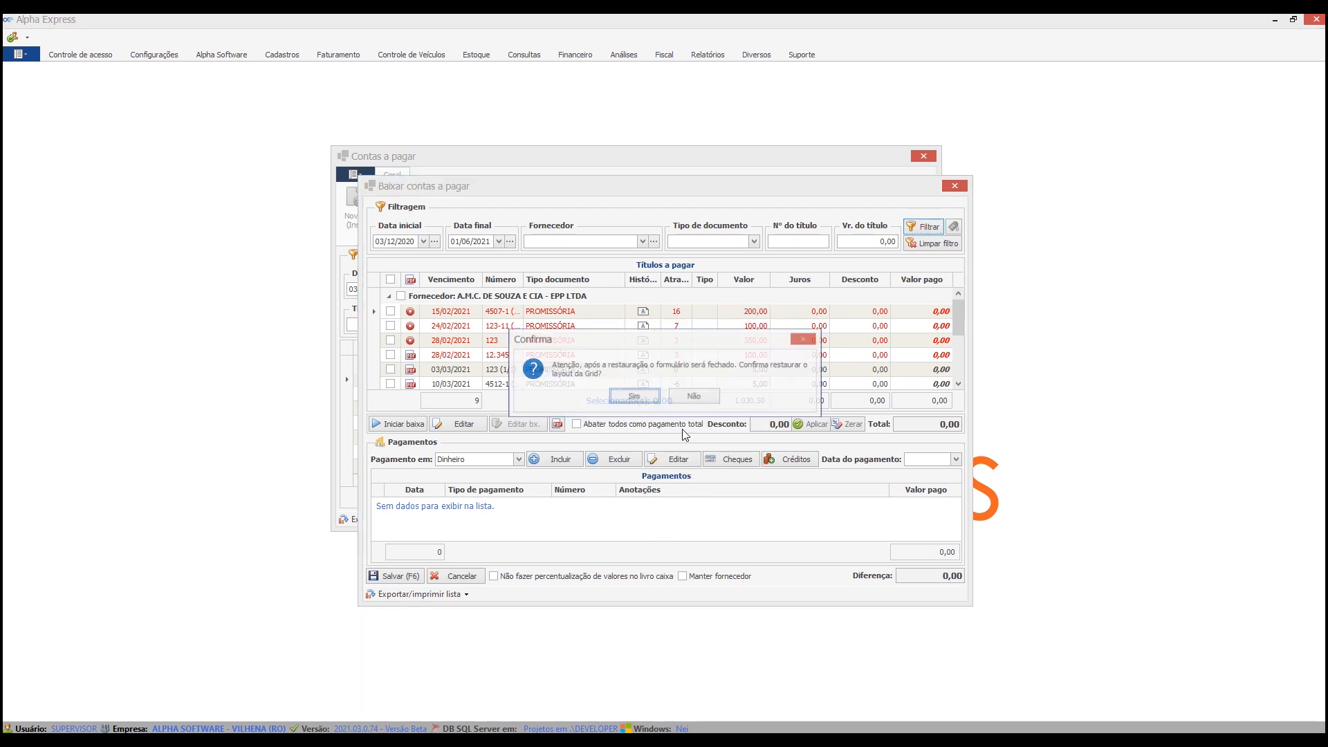
left_click(652, 401)
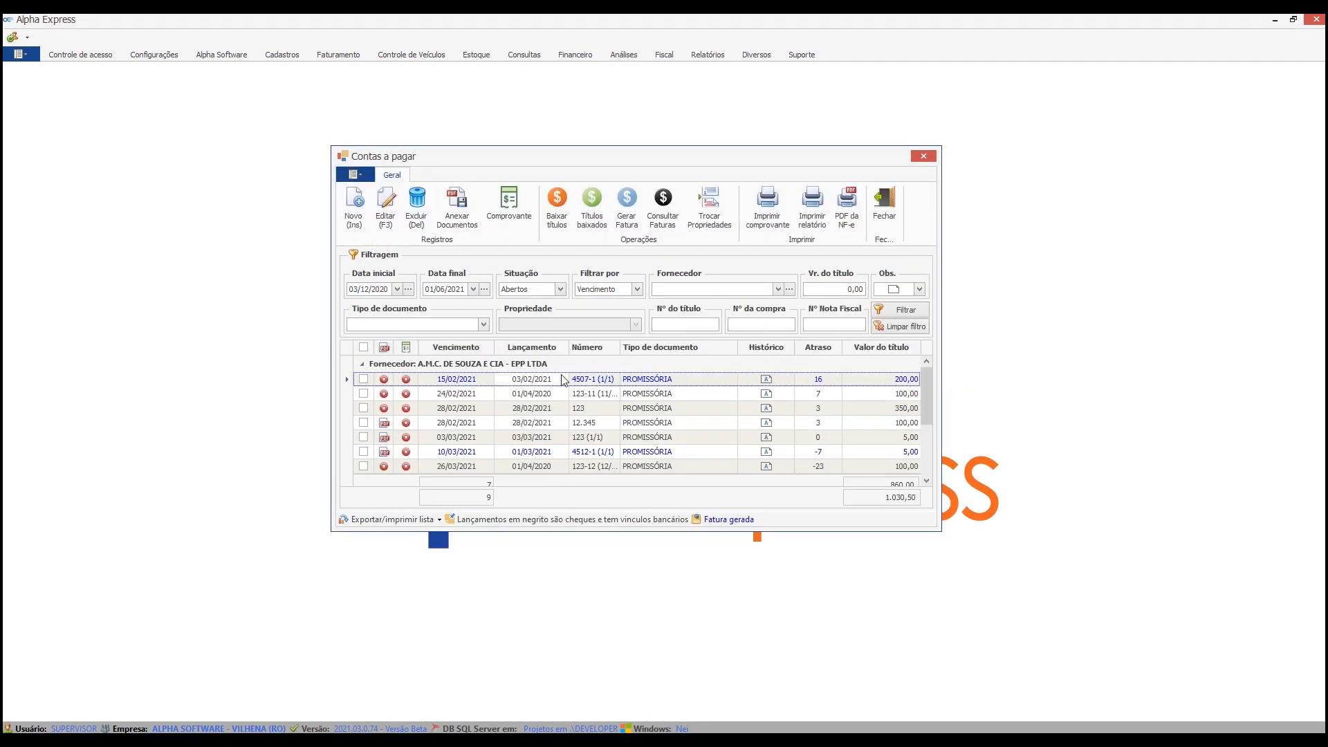
left_click(561, 213)
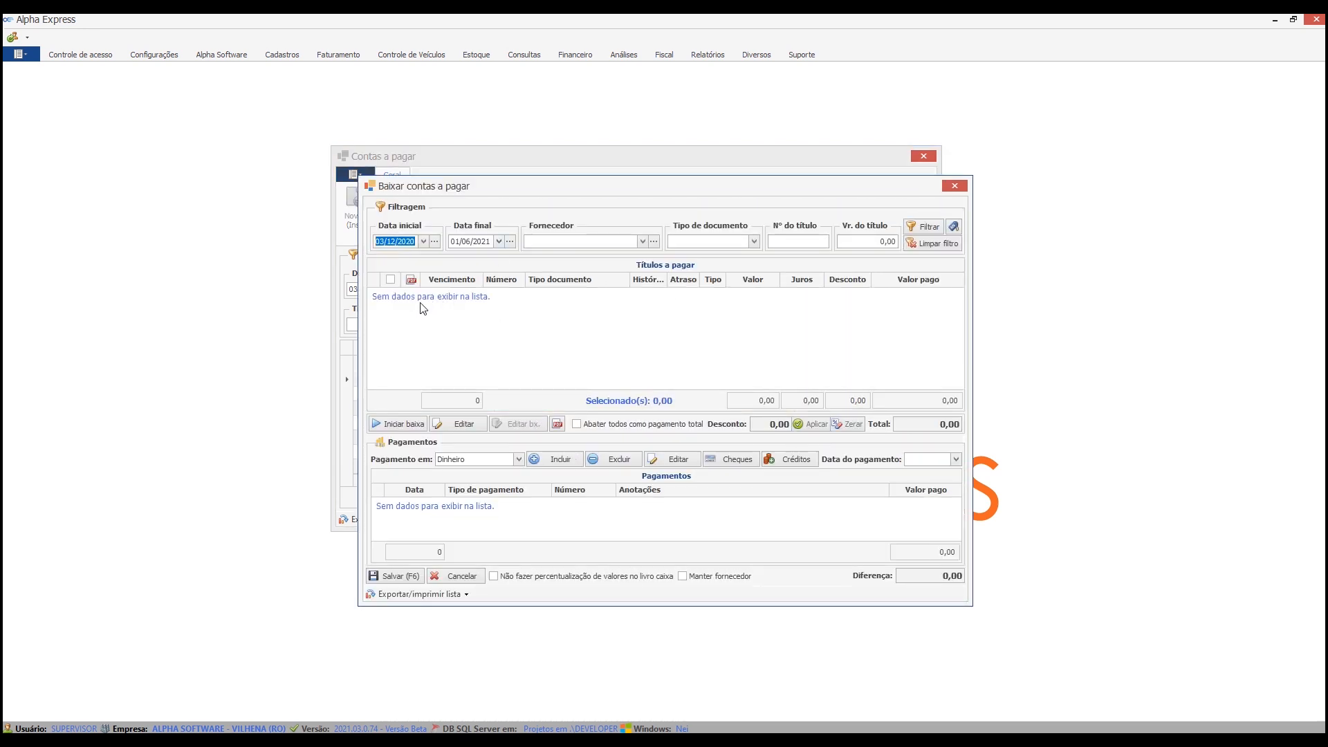
left_click(459, 577)
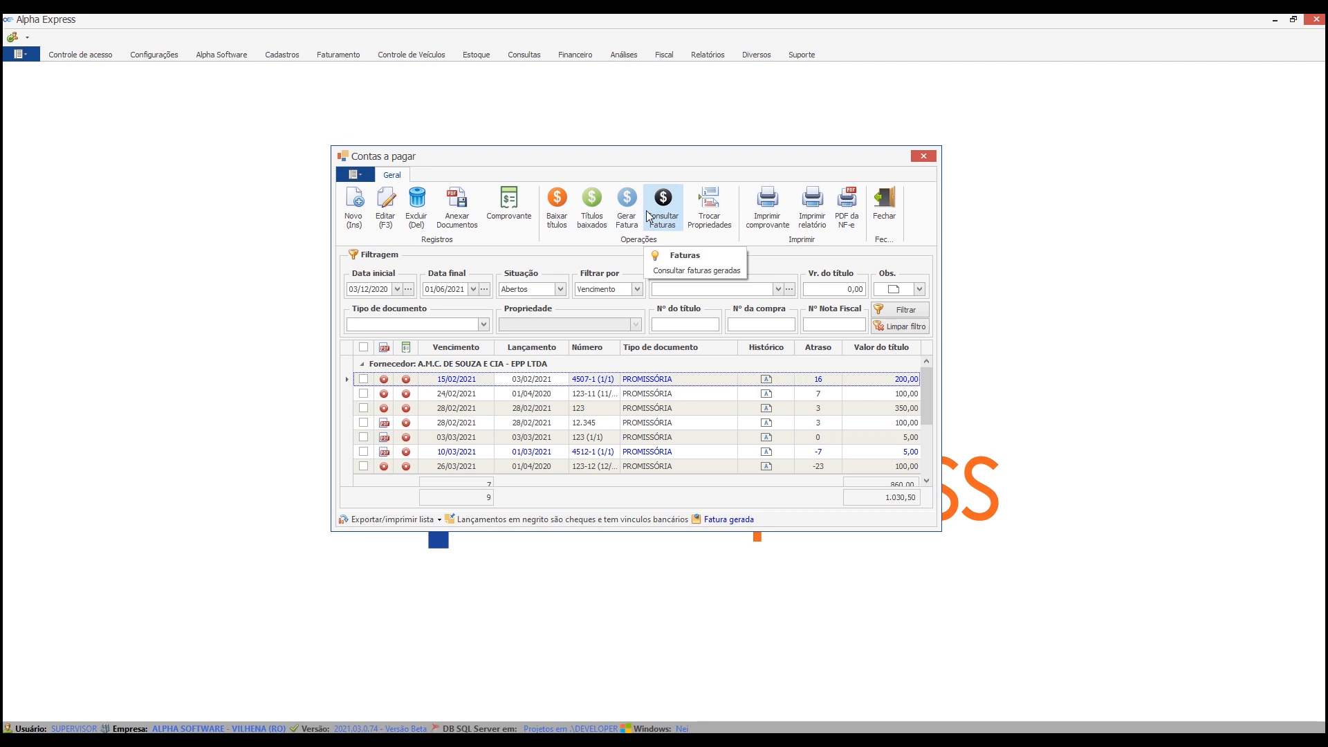
Open the accounts receivable settlement window, view its grid layout options including Restaurar original, and close the receivable windows.
left_click(576, 54)
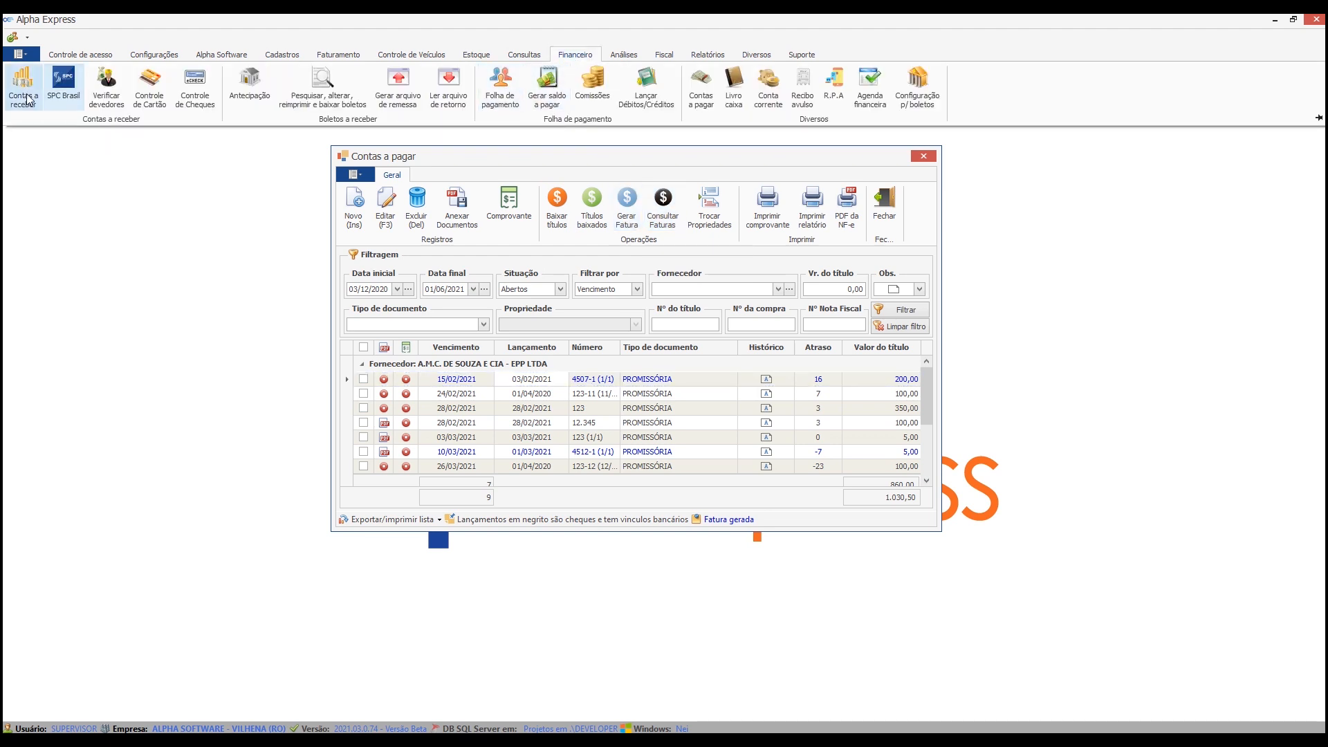
left_click(380, 164)
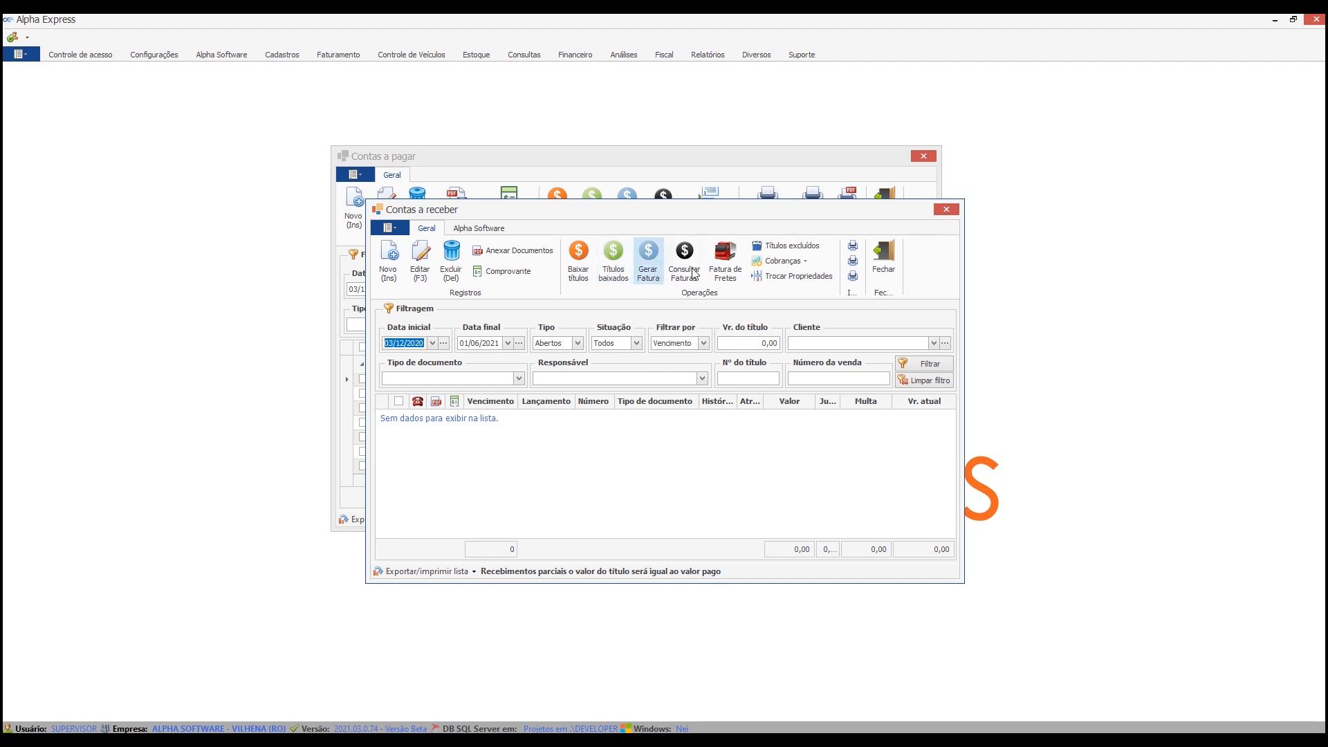
left_click(588, 261)
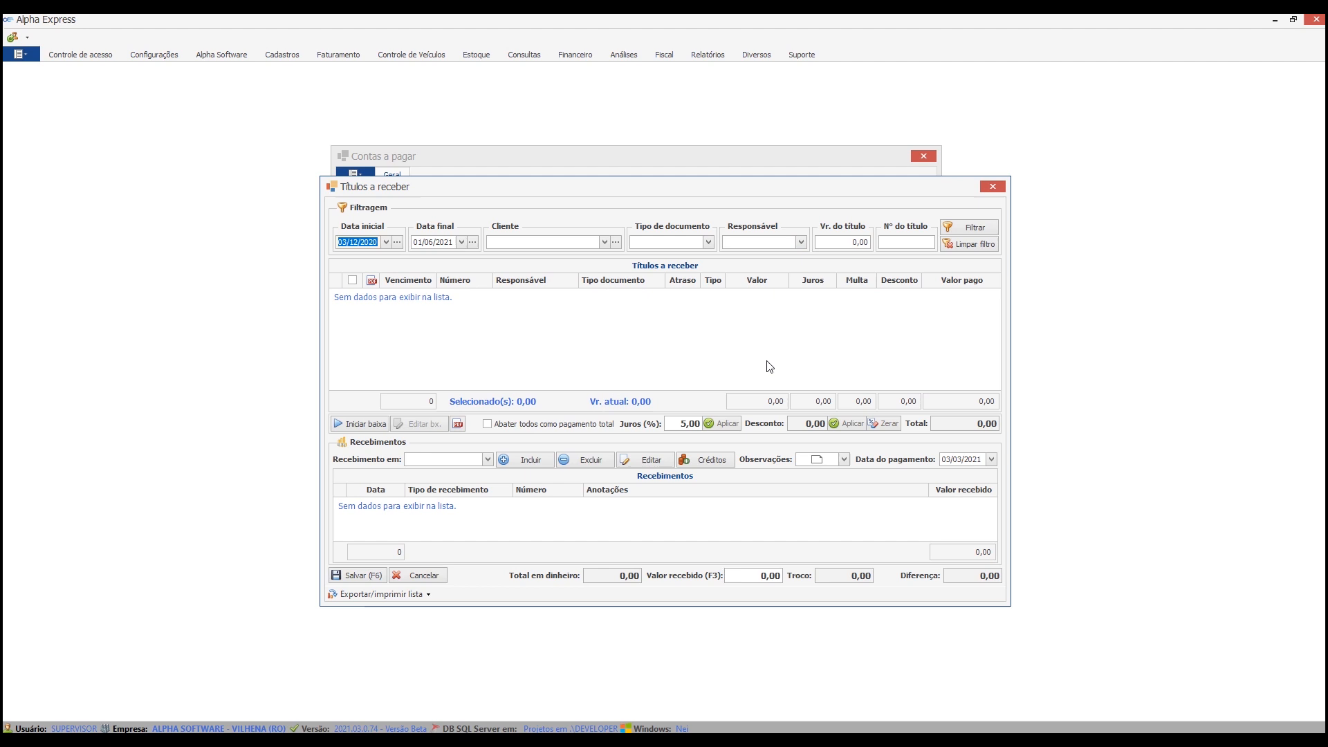
right_click(754, 284)
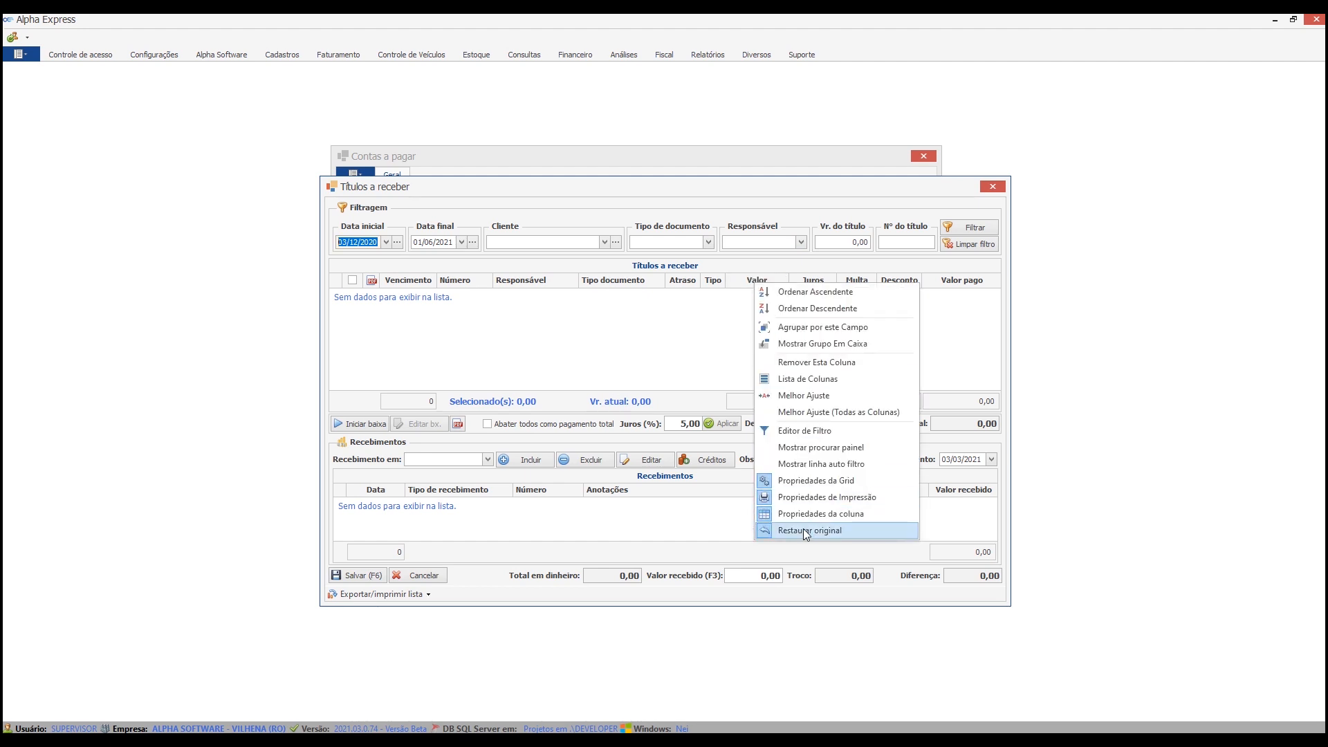
left_click(992, 188)
left_click(992, 189)
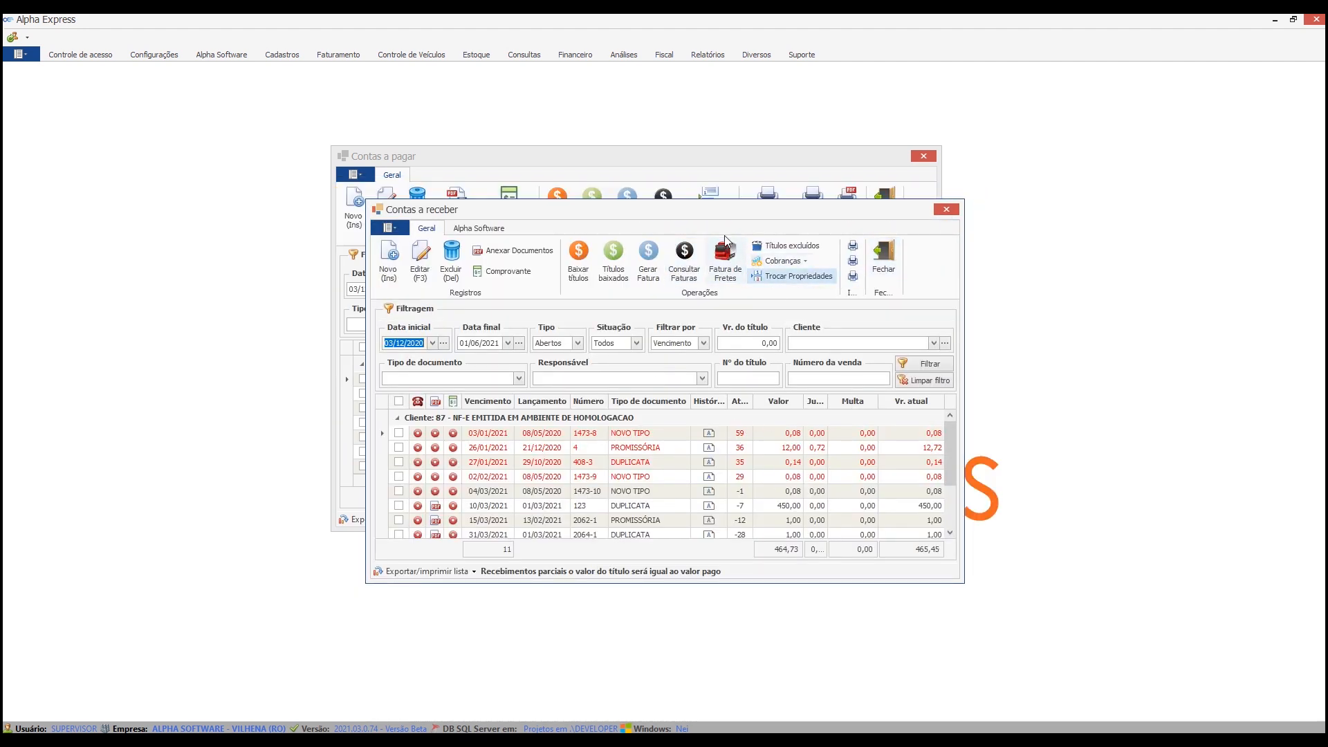
left_click(879, 258)
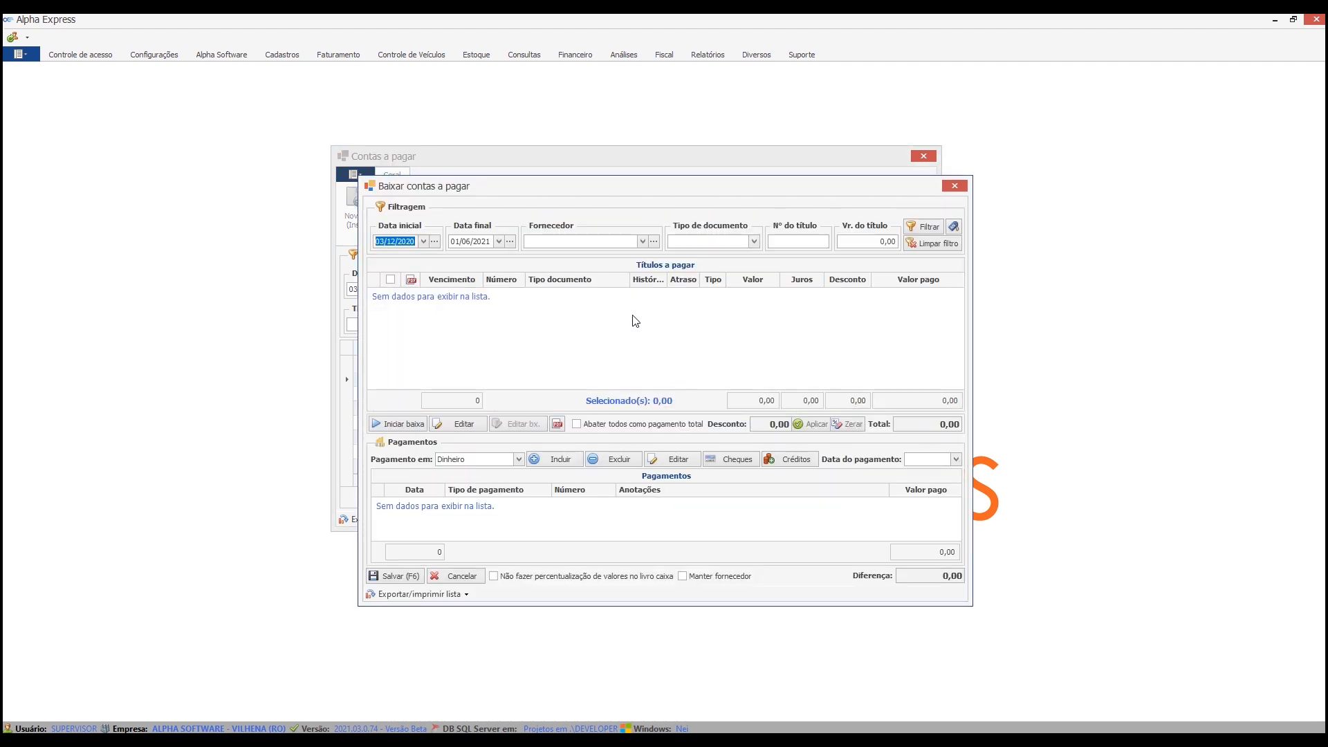
List the titles for payable settlement, view the documents attached to the 100,00 title due 28/02/2021, and unmark it.
key("Return")
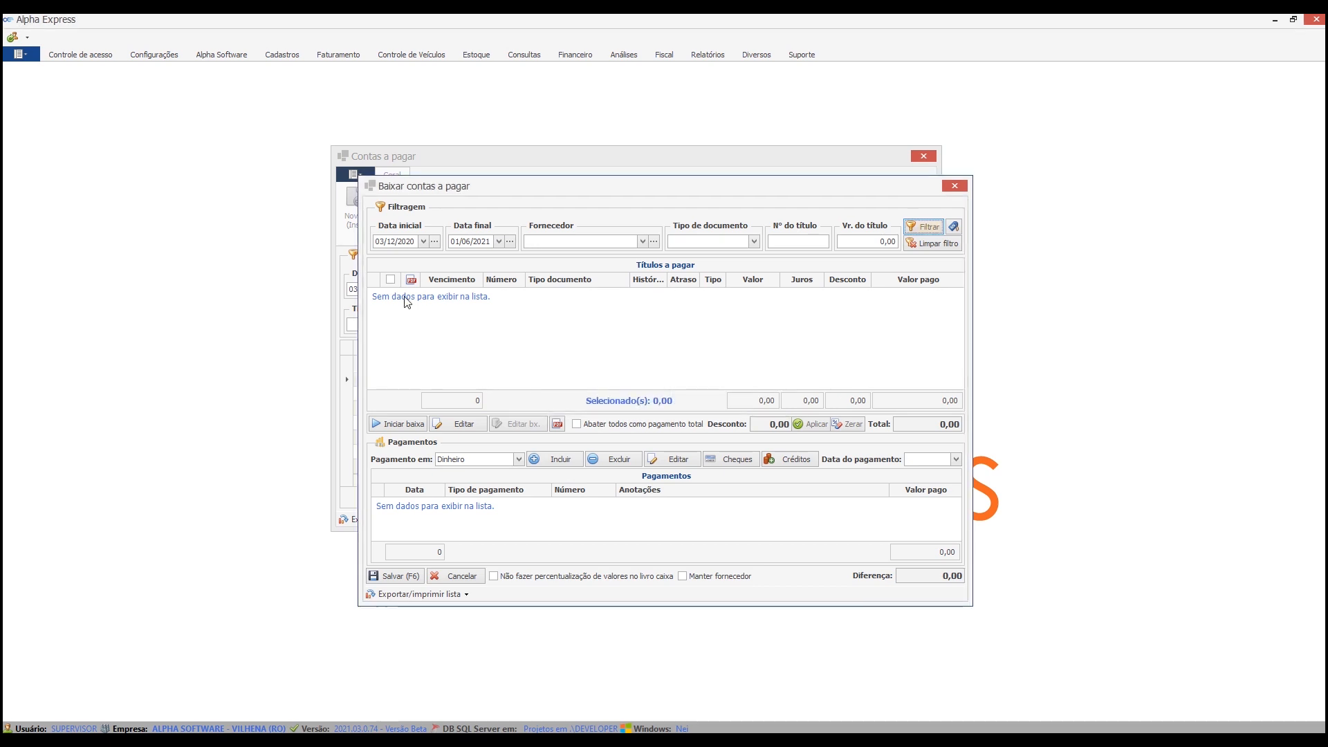
scroll(526, 361, "down", 1)
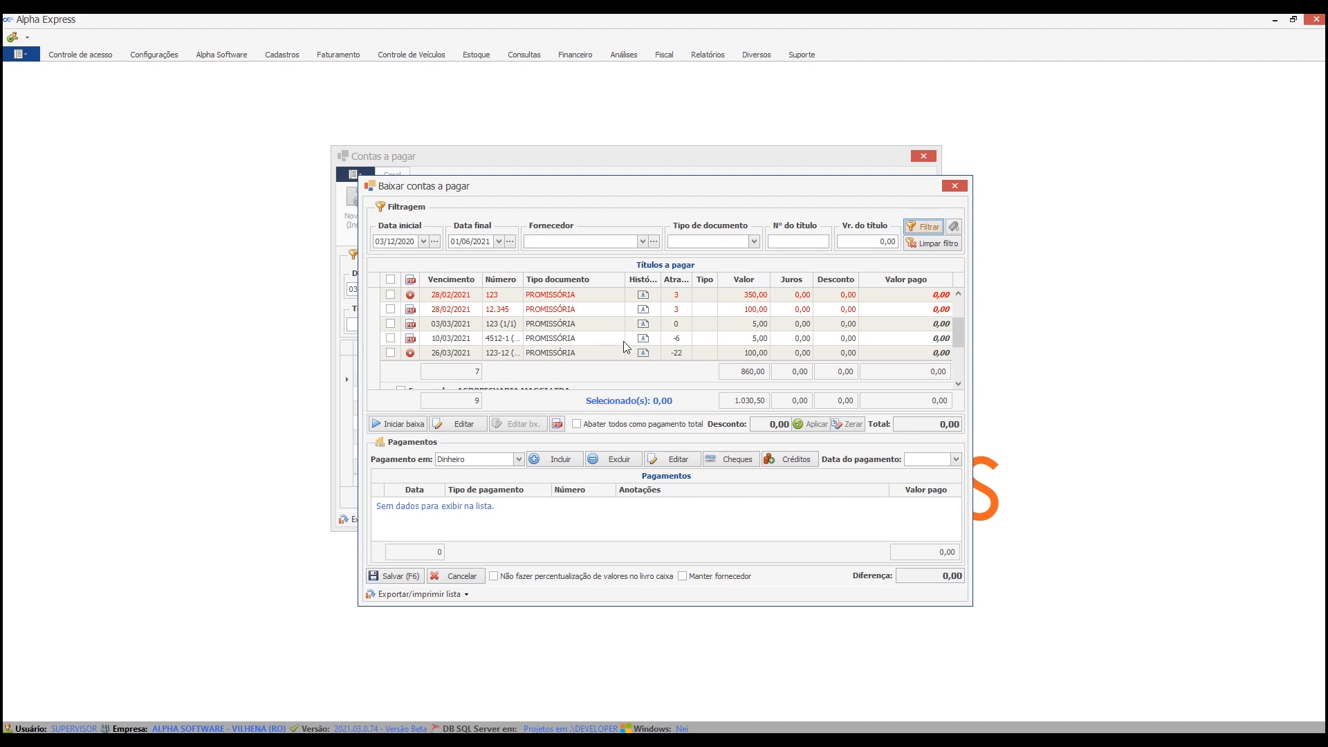
left_click(390, 309)
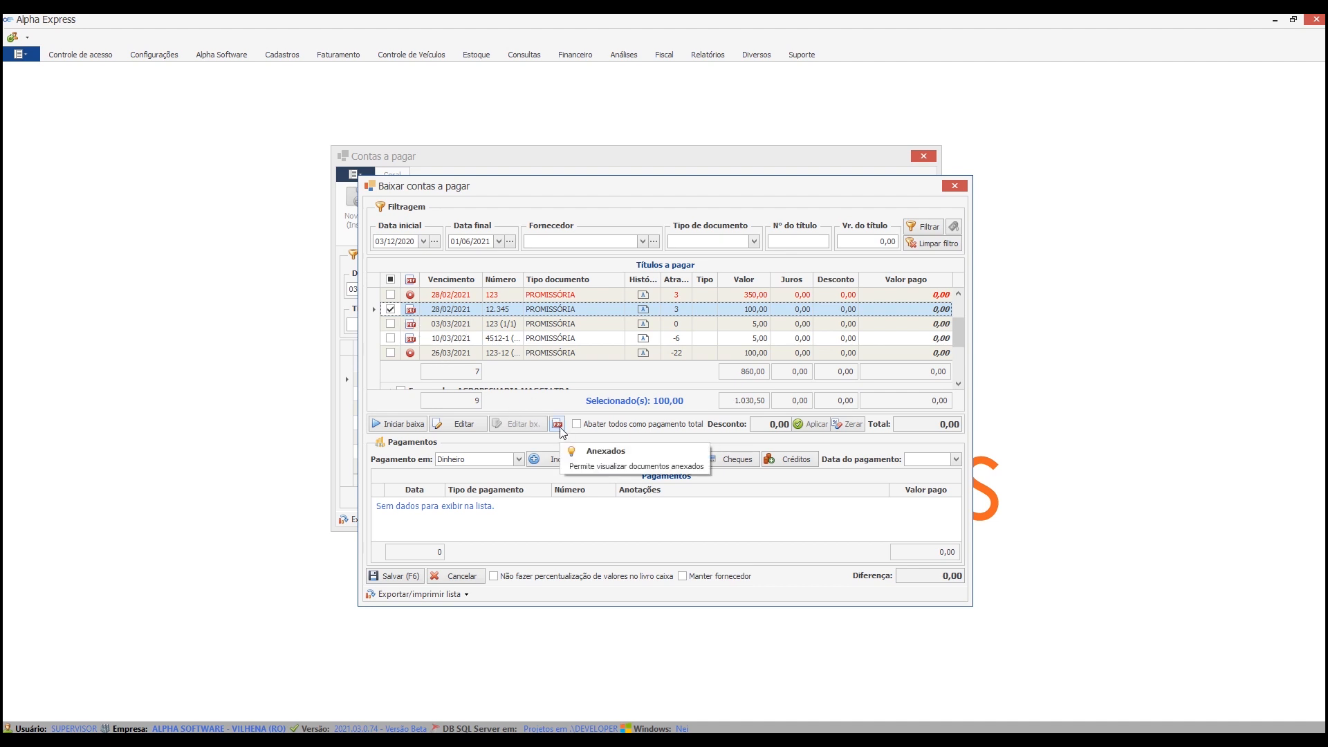
left_click(558, 424)
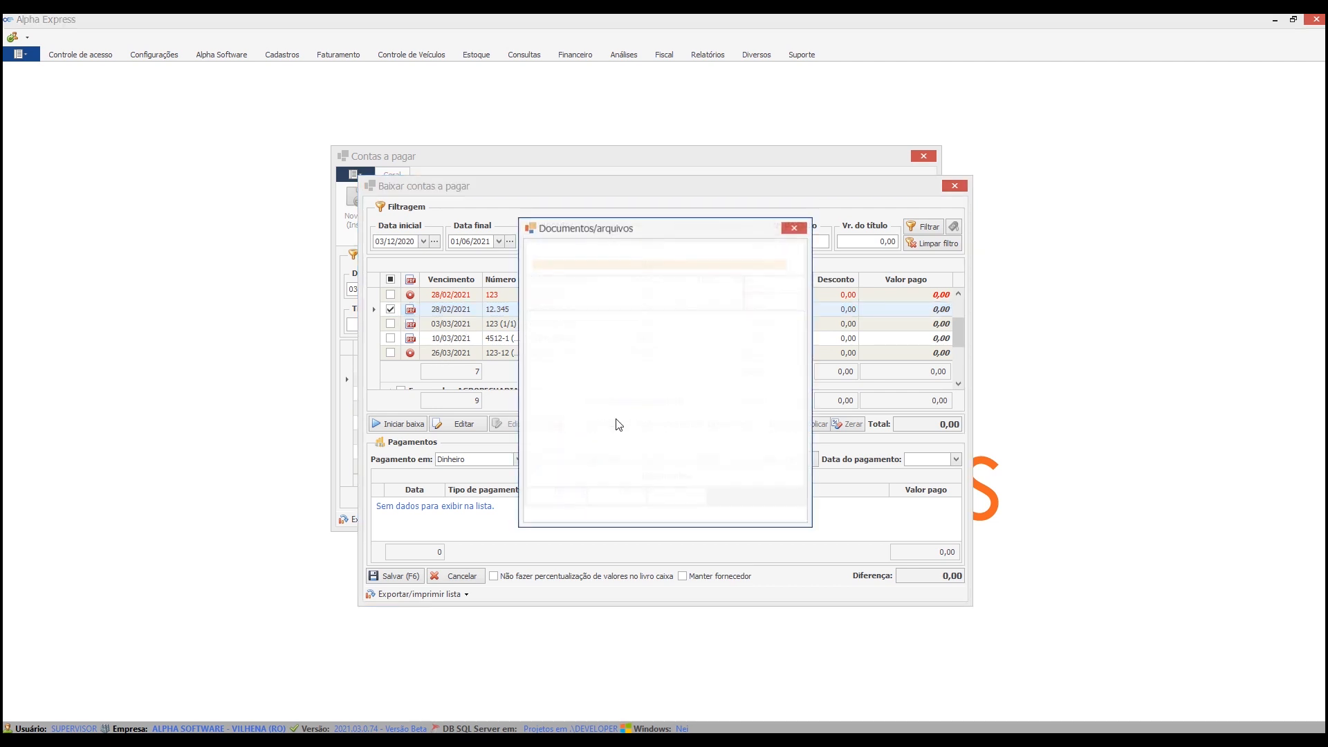
left_click(682, 496)
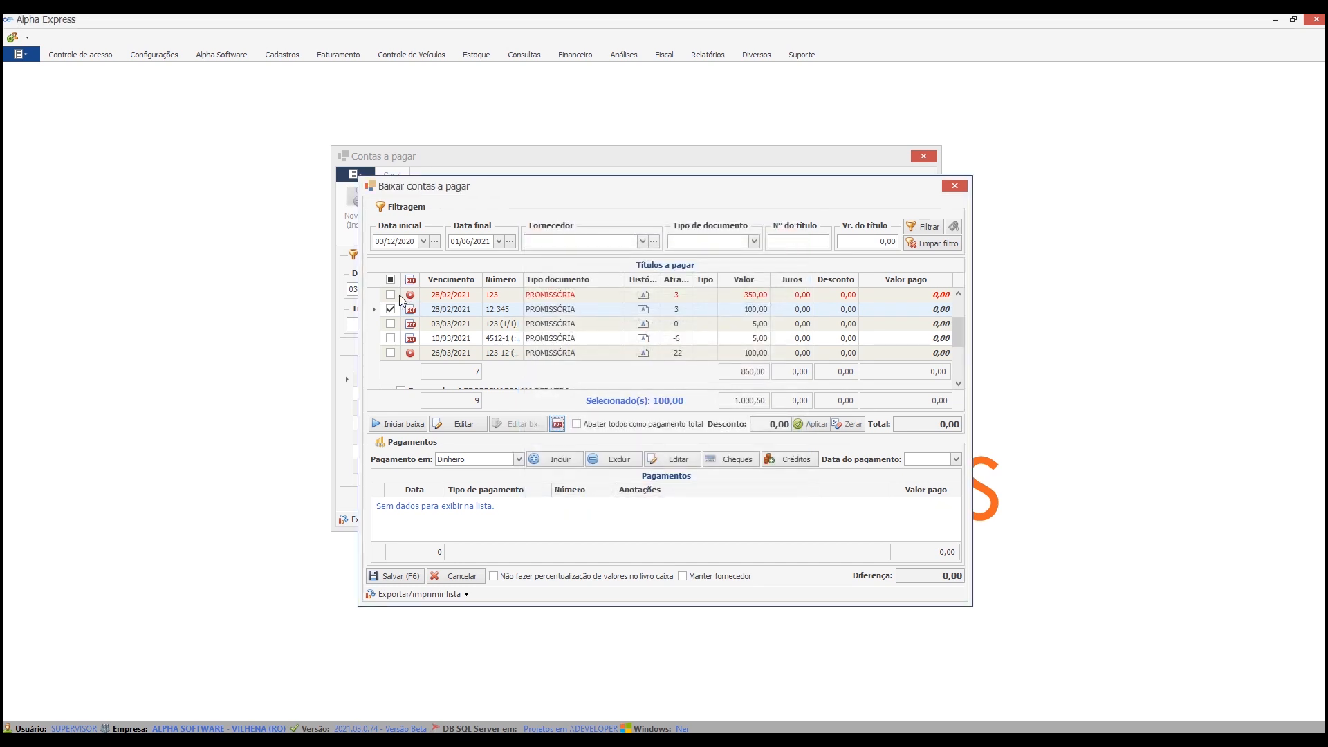
left_click(390, 310)
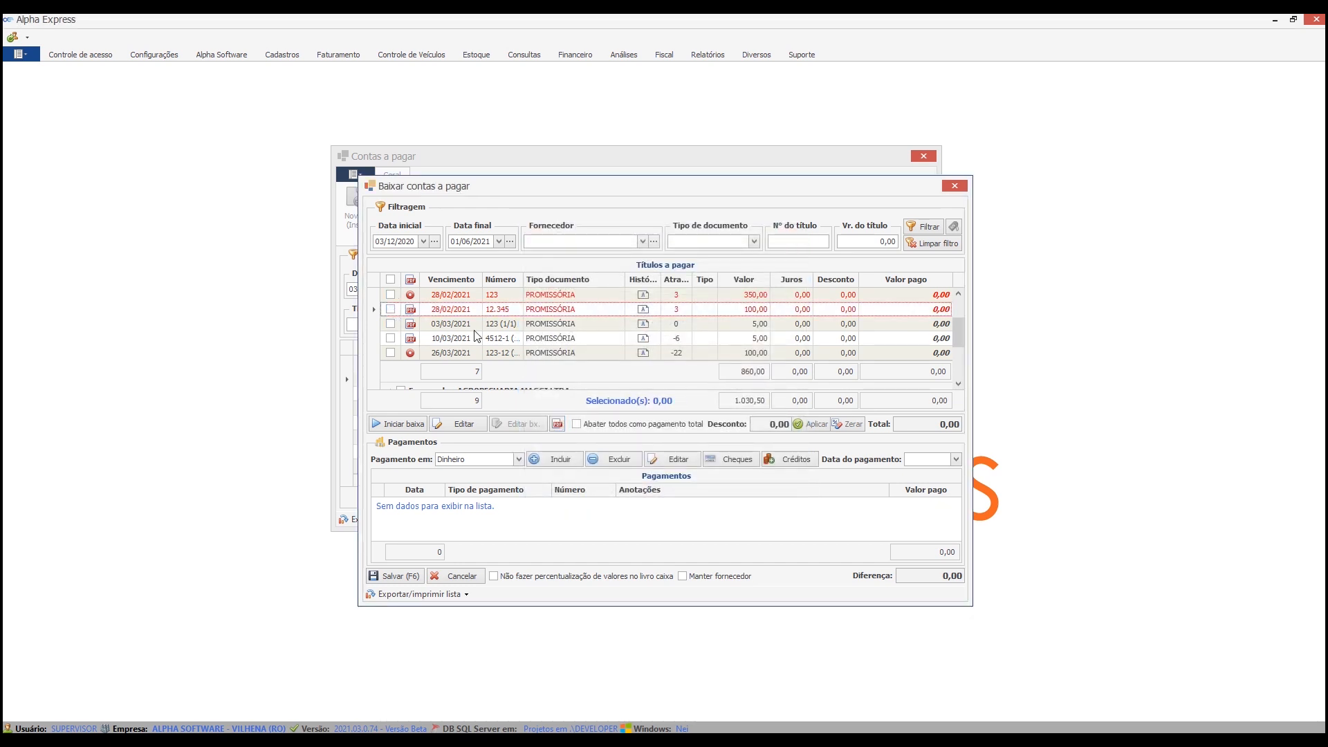
View the history and attached documents of title 123 (1/1) due 03/03/2021, and cancel out of the payable settlement window.
left_click(642, 329)
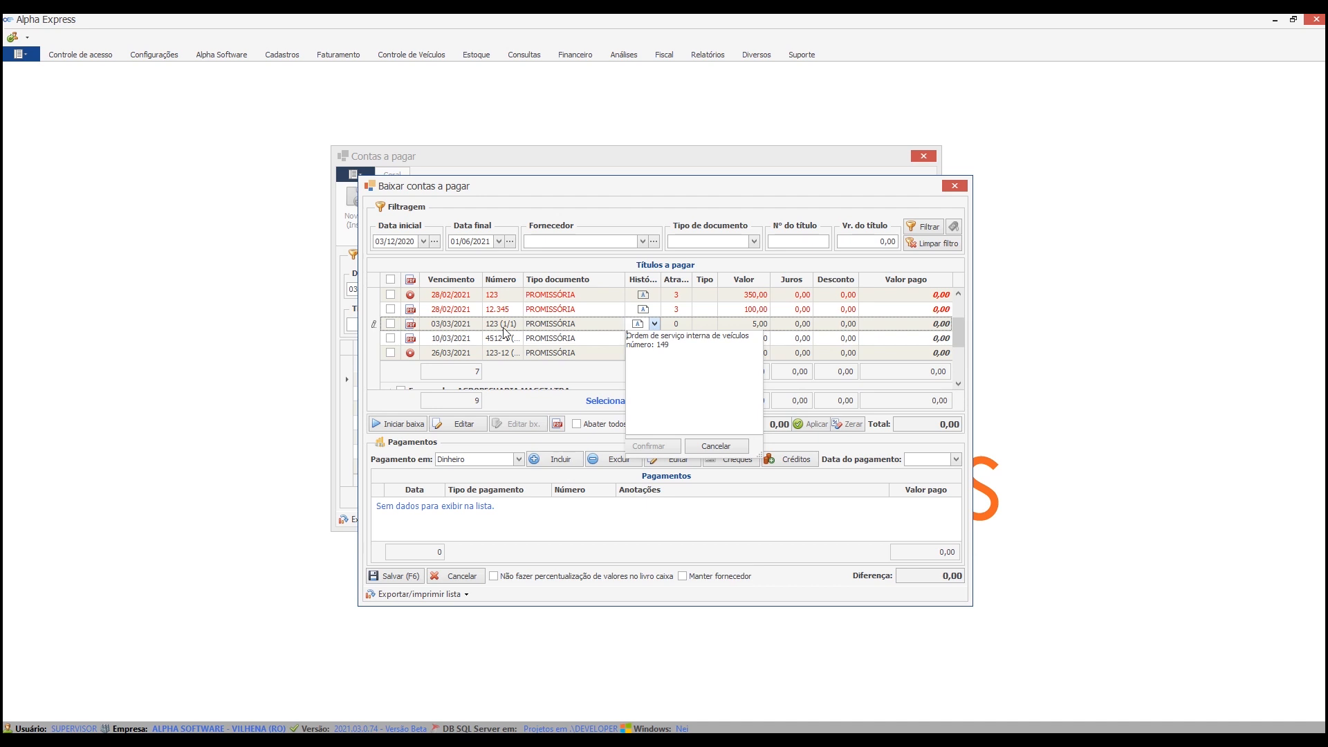
left_click(391, 324)
left_click(557, 424)
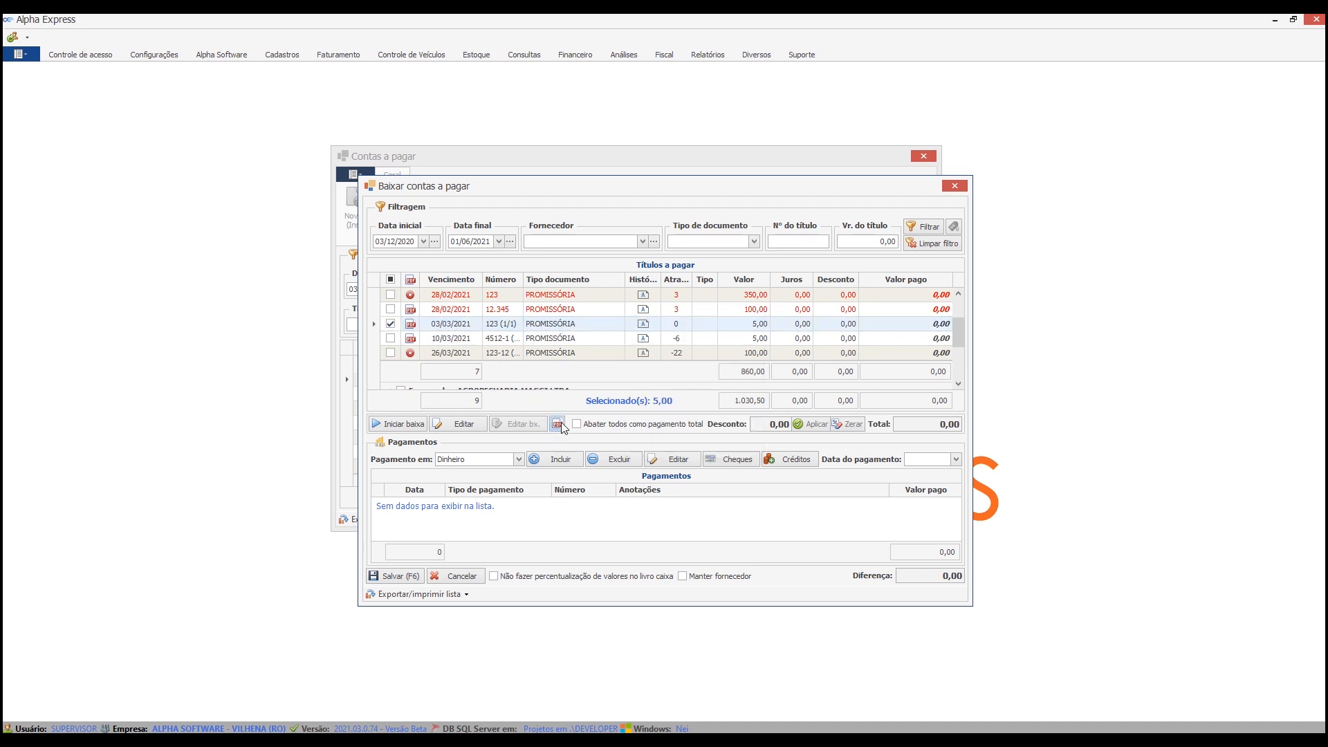
left_click(667, 349)
left_click(619, 365)
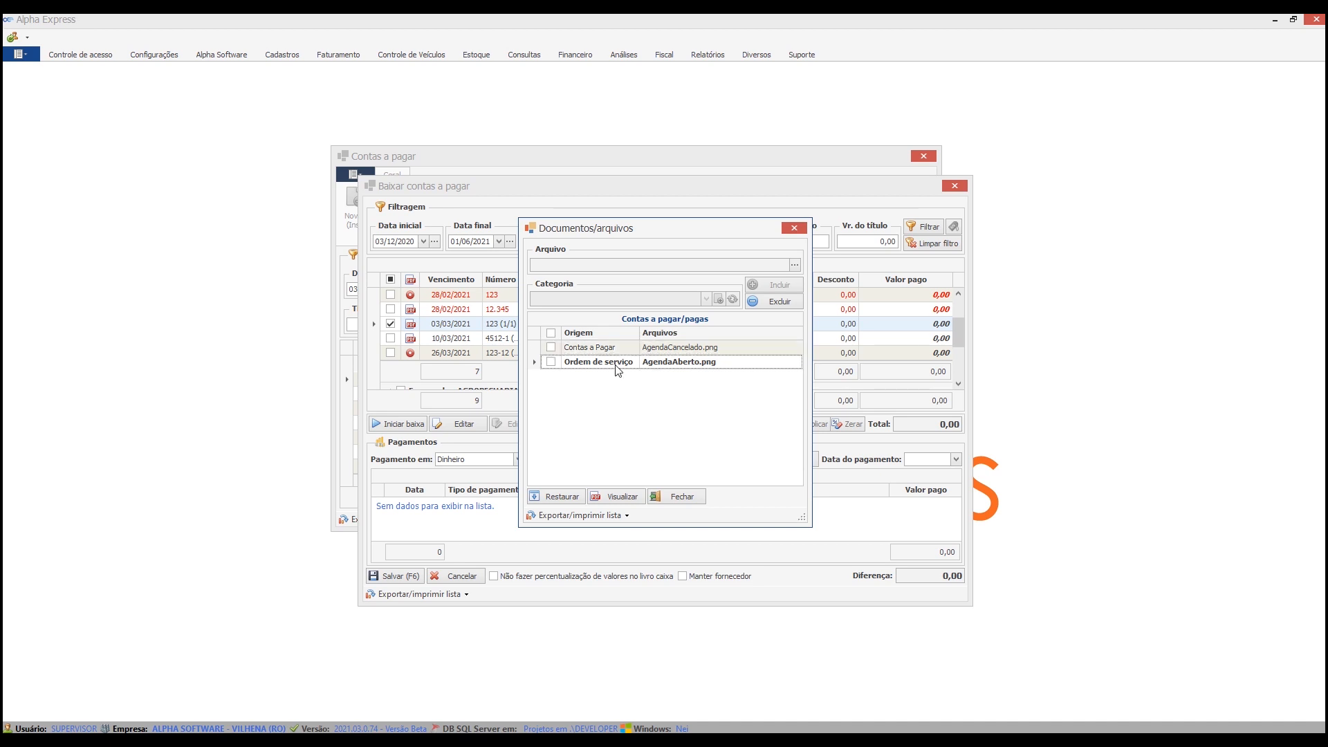
left_click(700, 496)
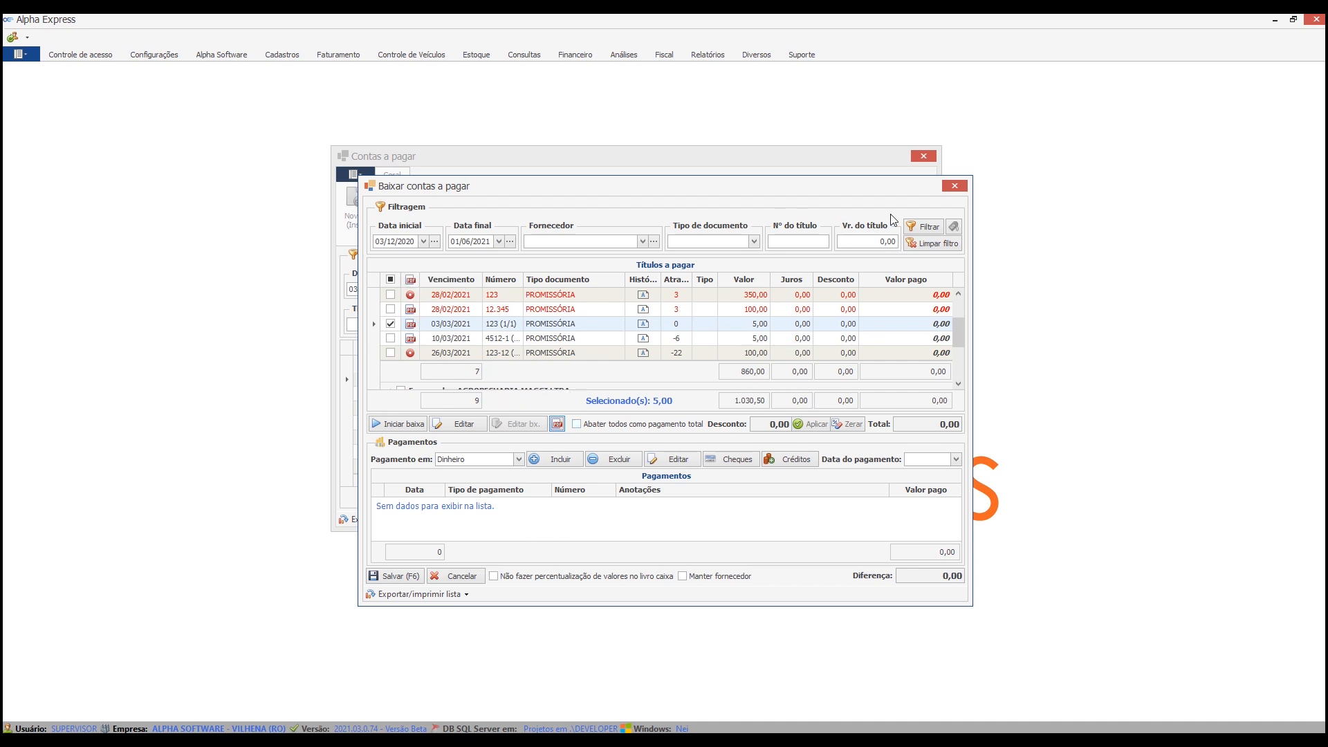
left_click(468, 577)
left_click(634, 400)
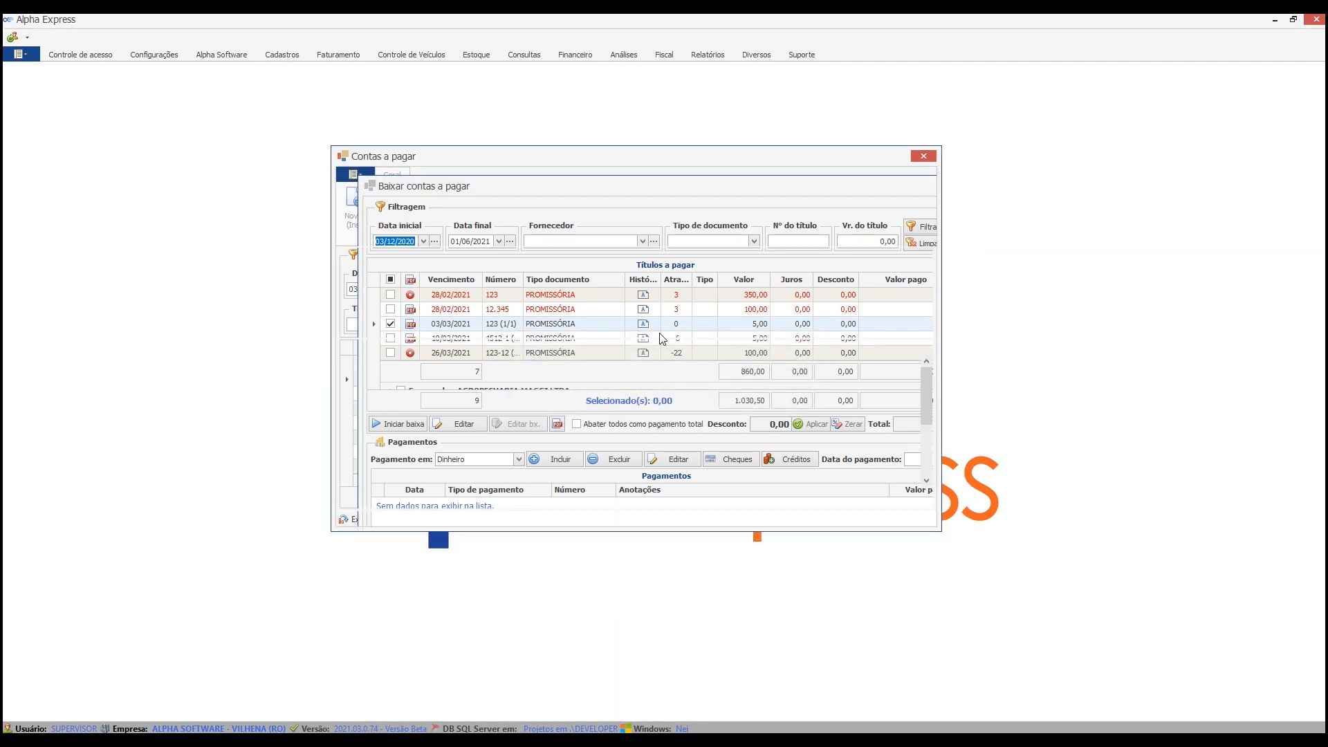
Open payable invoice generation and list the titles of supplier A.M.C. DE SOUZA E CIA - EPP LTDA.
left_click(635, 207)
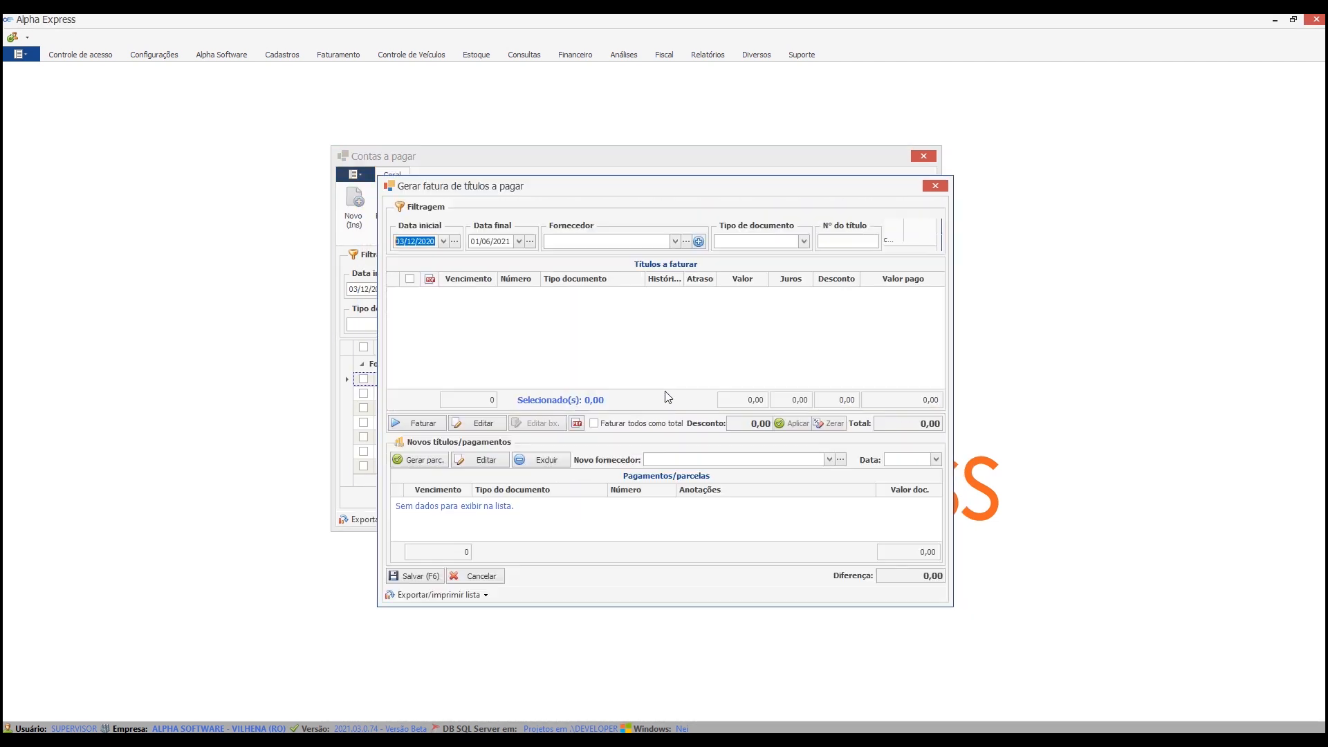
left_click(644, 241)
left_click(624, 323)
left_click(914, 227)
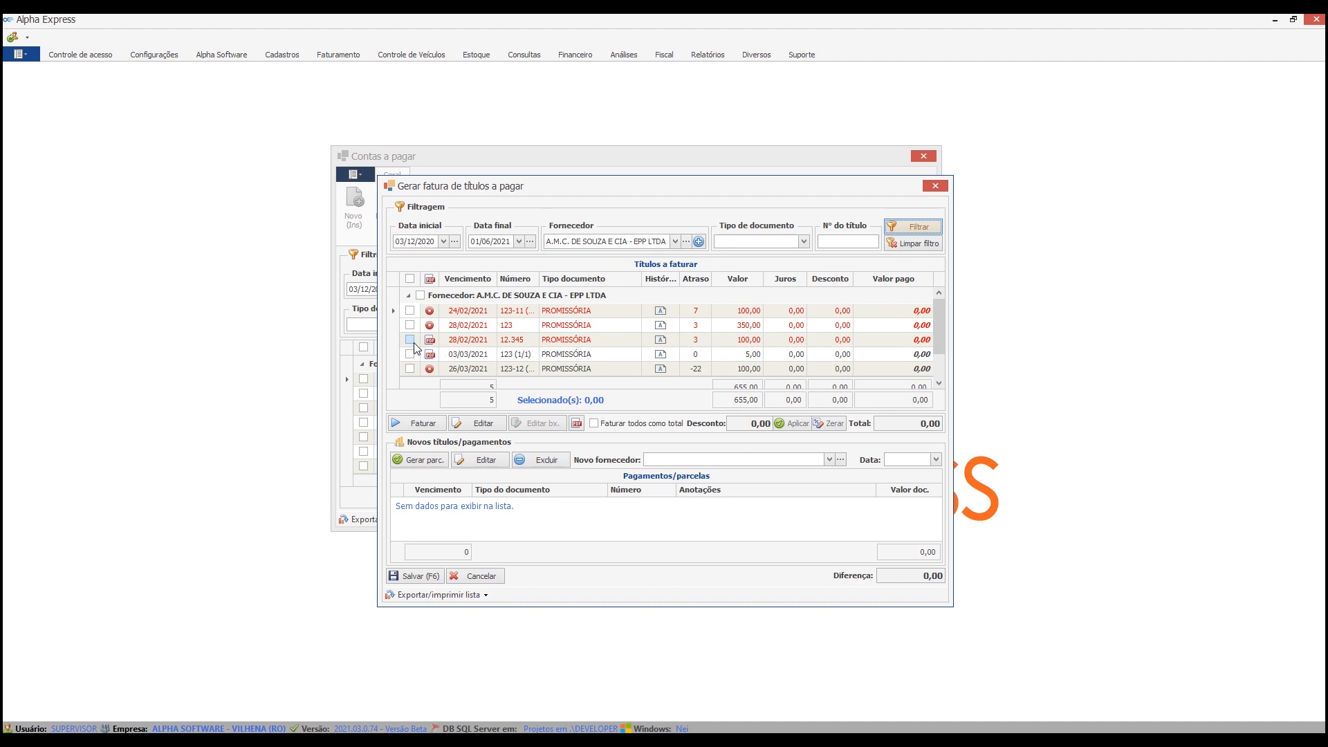
View the documents attached to title 123 (1/1) due 03/03/2021, and cancel out of the invoice generation window.
left_click(413, 354)
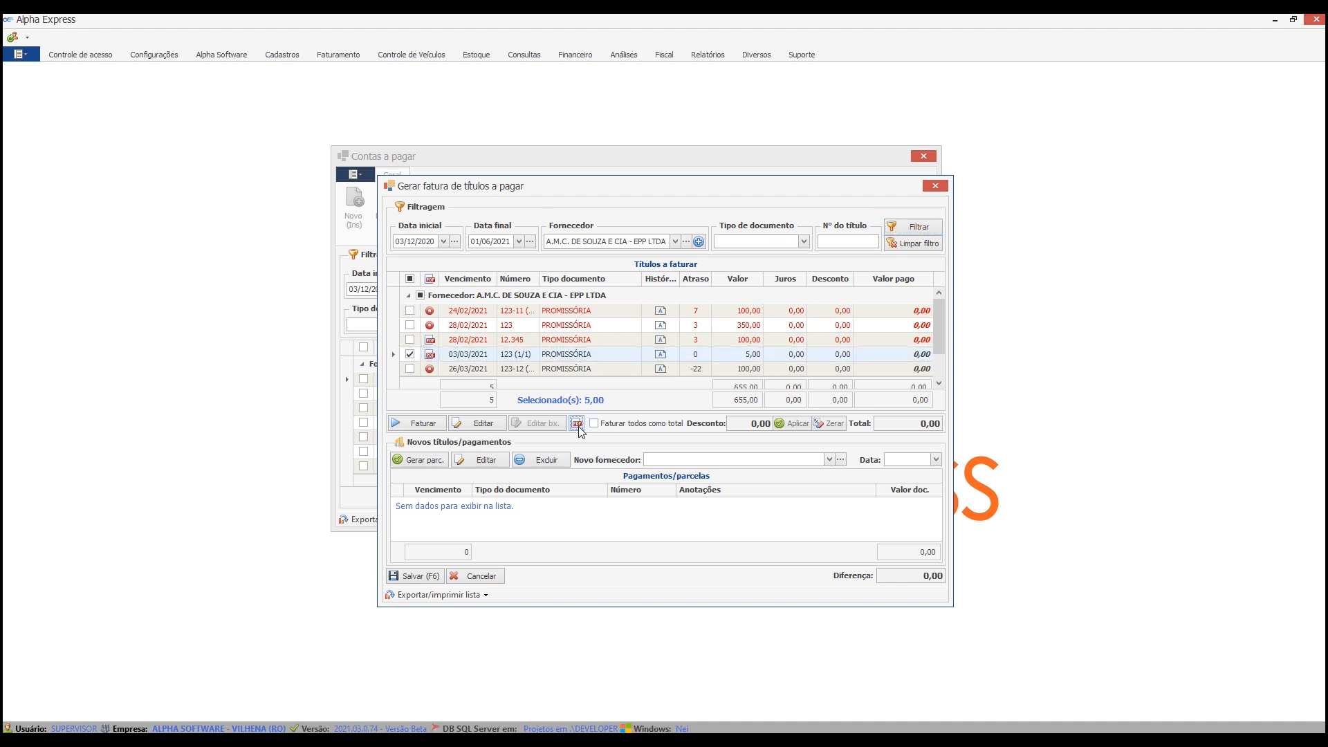
left_click(578, 424)
left_click(683, 497)
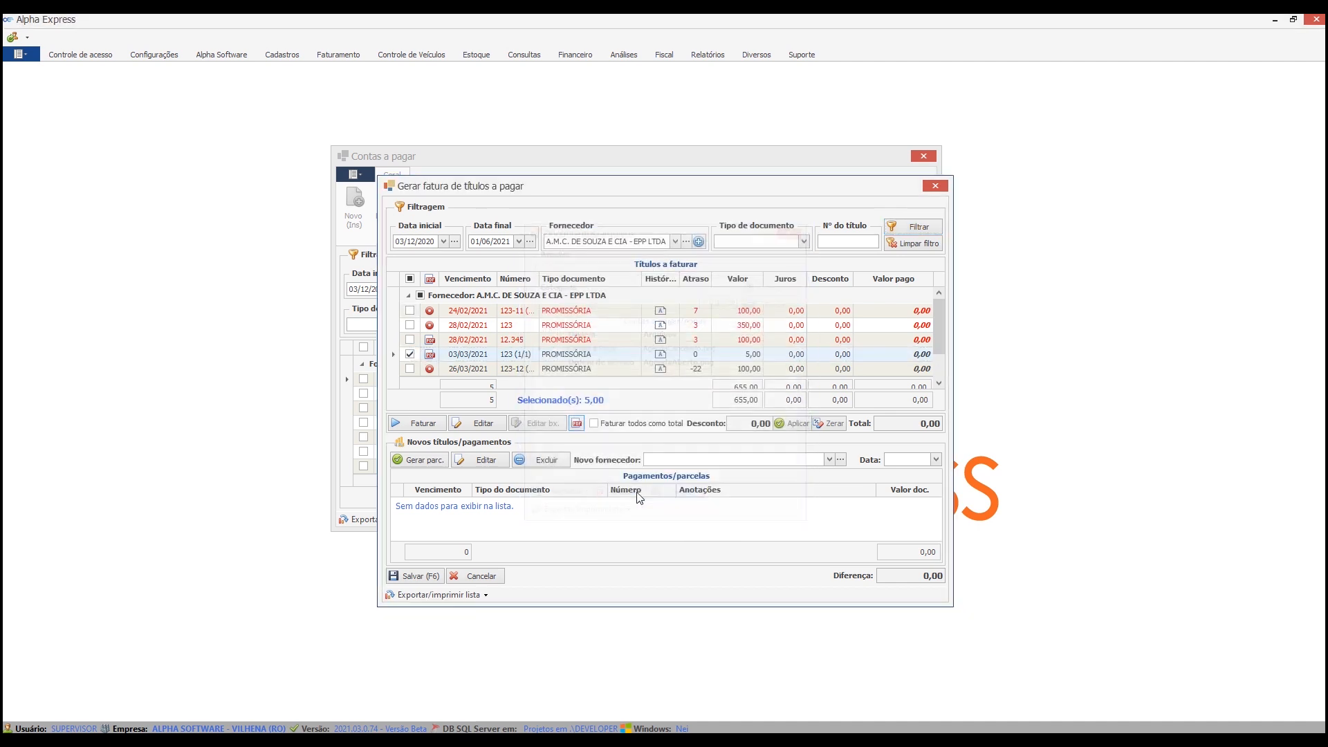
left_click(494, 577)
left_click(633, 396)
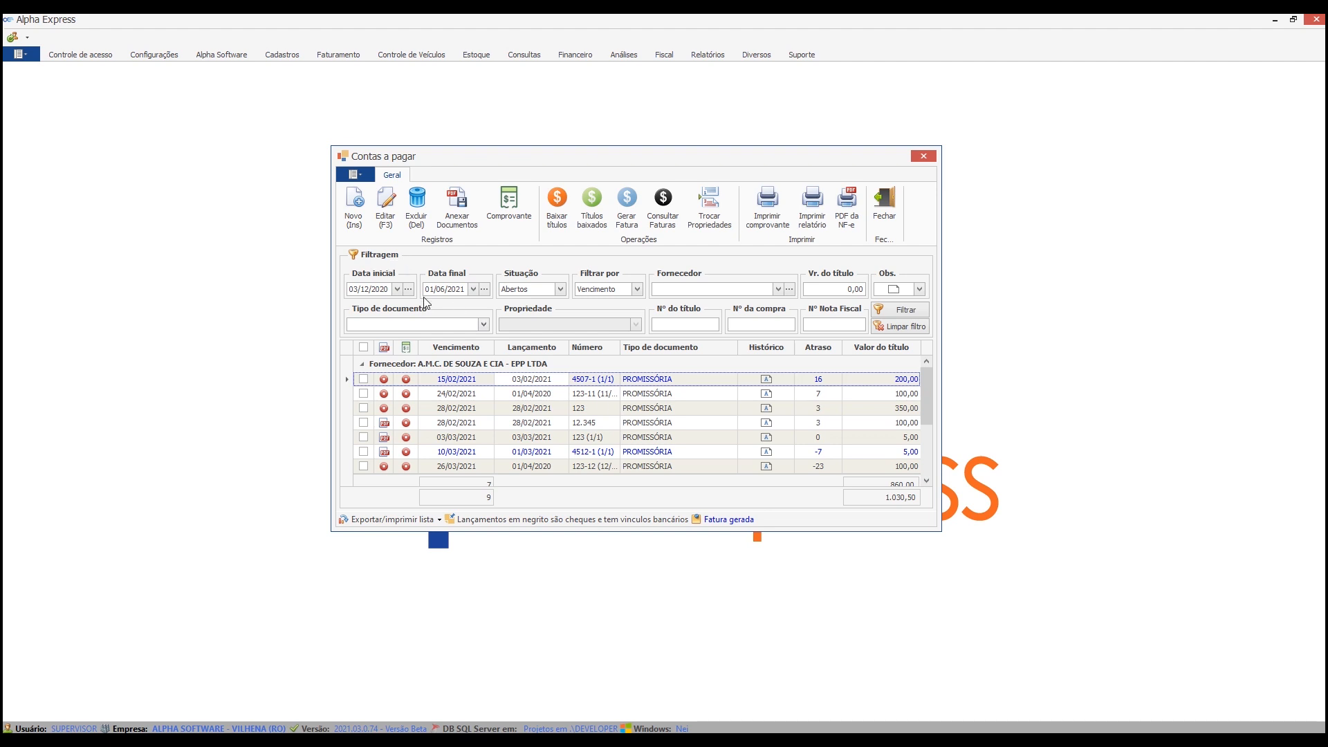
Remove the Contas a Pagar task "Baixar/faturar sem o documento(s) anexado(s)" from the ADMINISTRAÇÃO access group and save it.
left_click(81, 55)
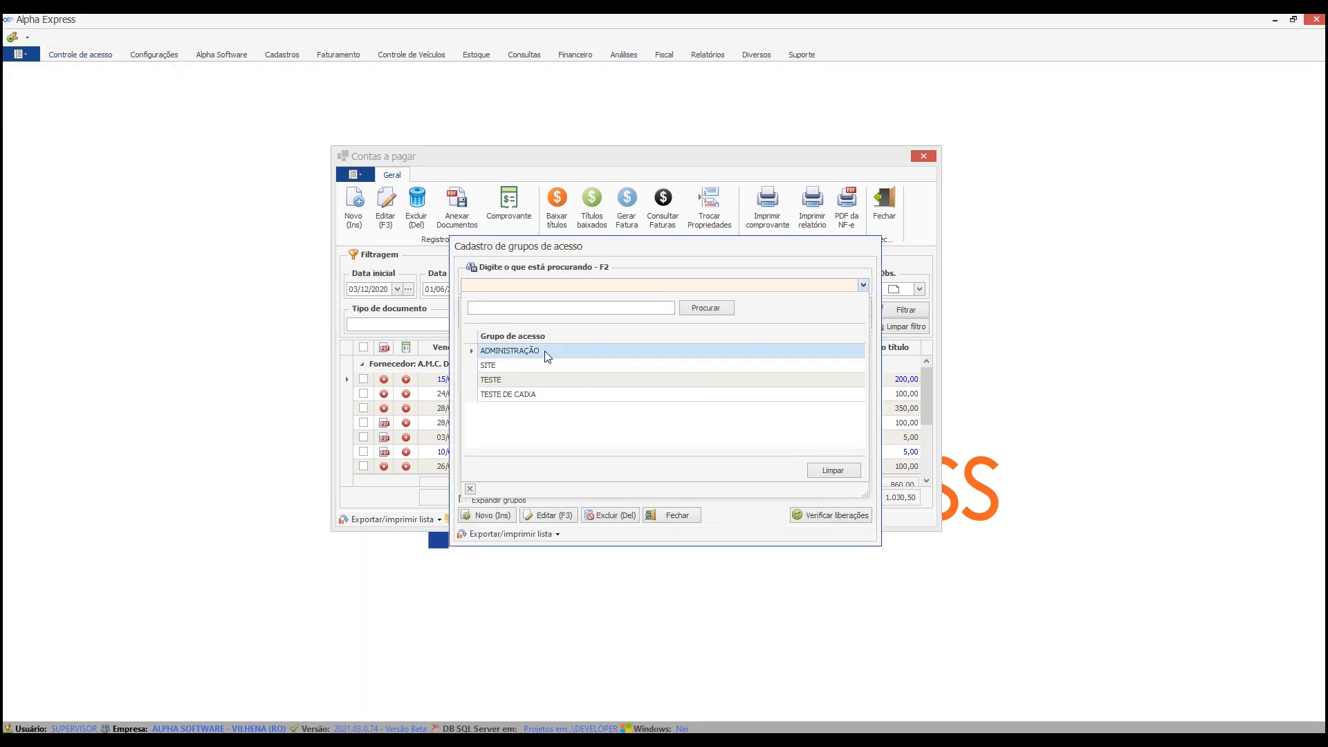
left_click(548, 357)
left_click(559, 518)
scroll(567, 429, "down", 1)
double_click(563, 435)
scroll(579, 432, "down", 1)
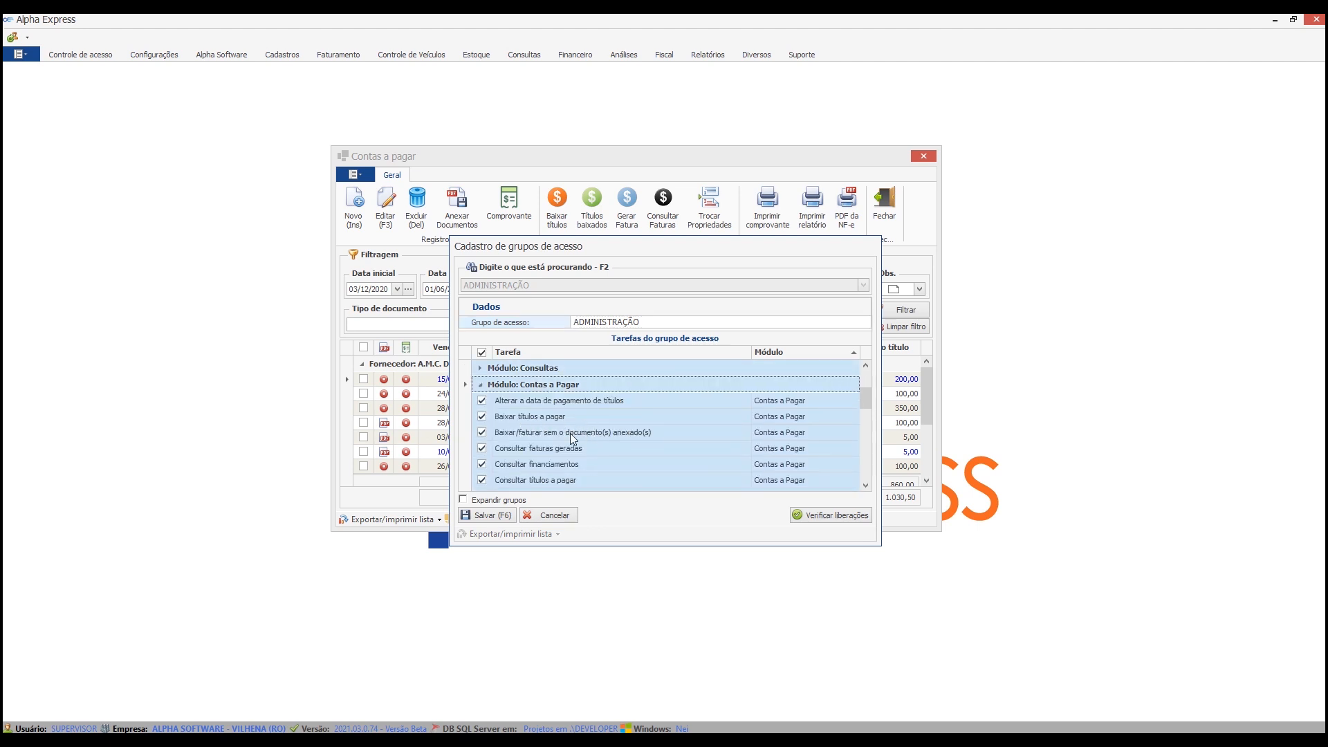
left_click(482, 433)
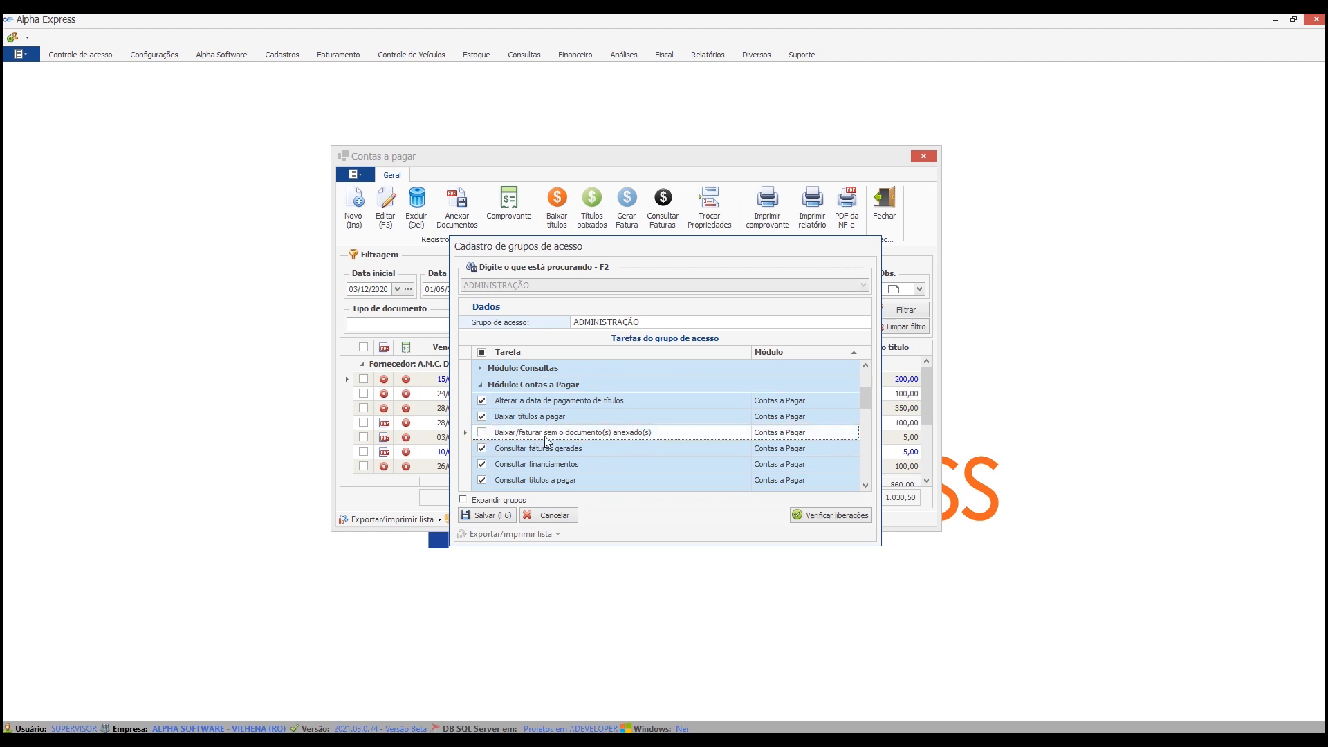
left_click(483, 514)
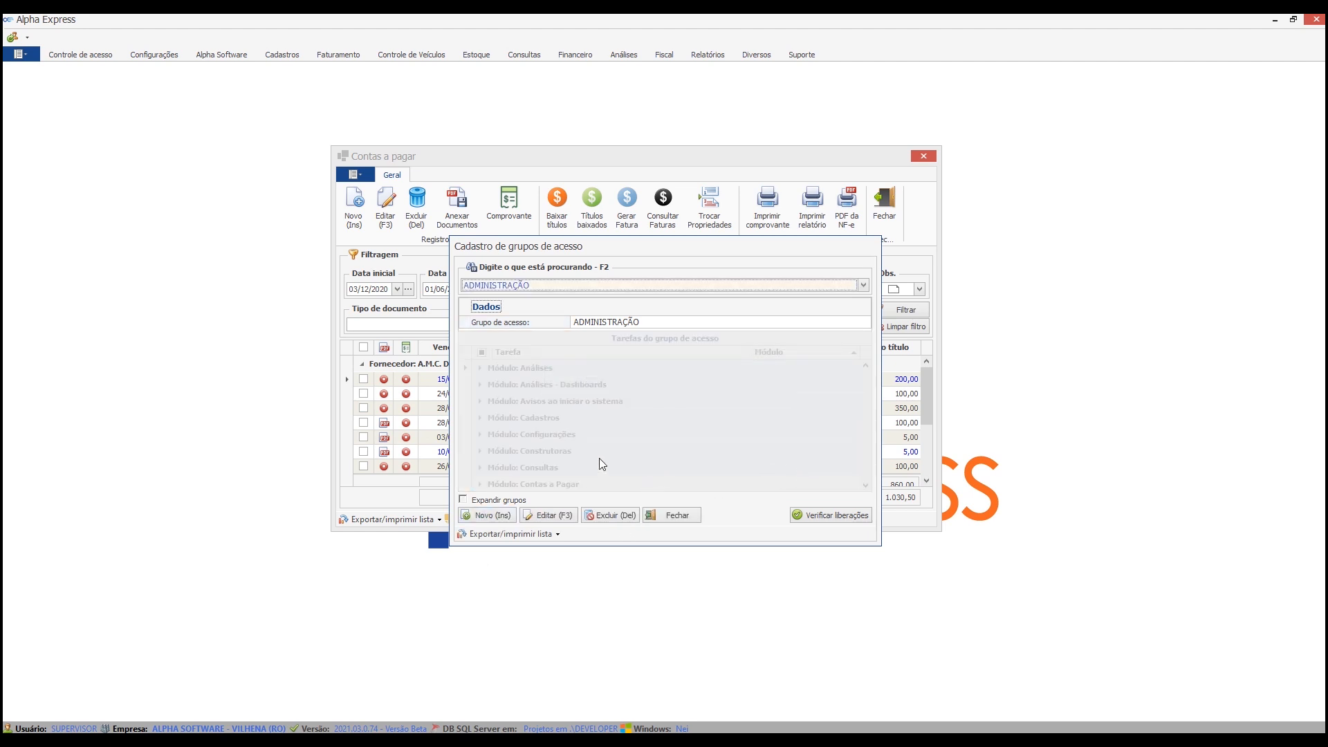
List the paid titles in the Títulos pagos/baixados window and close it.
left_click(592, 206)
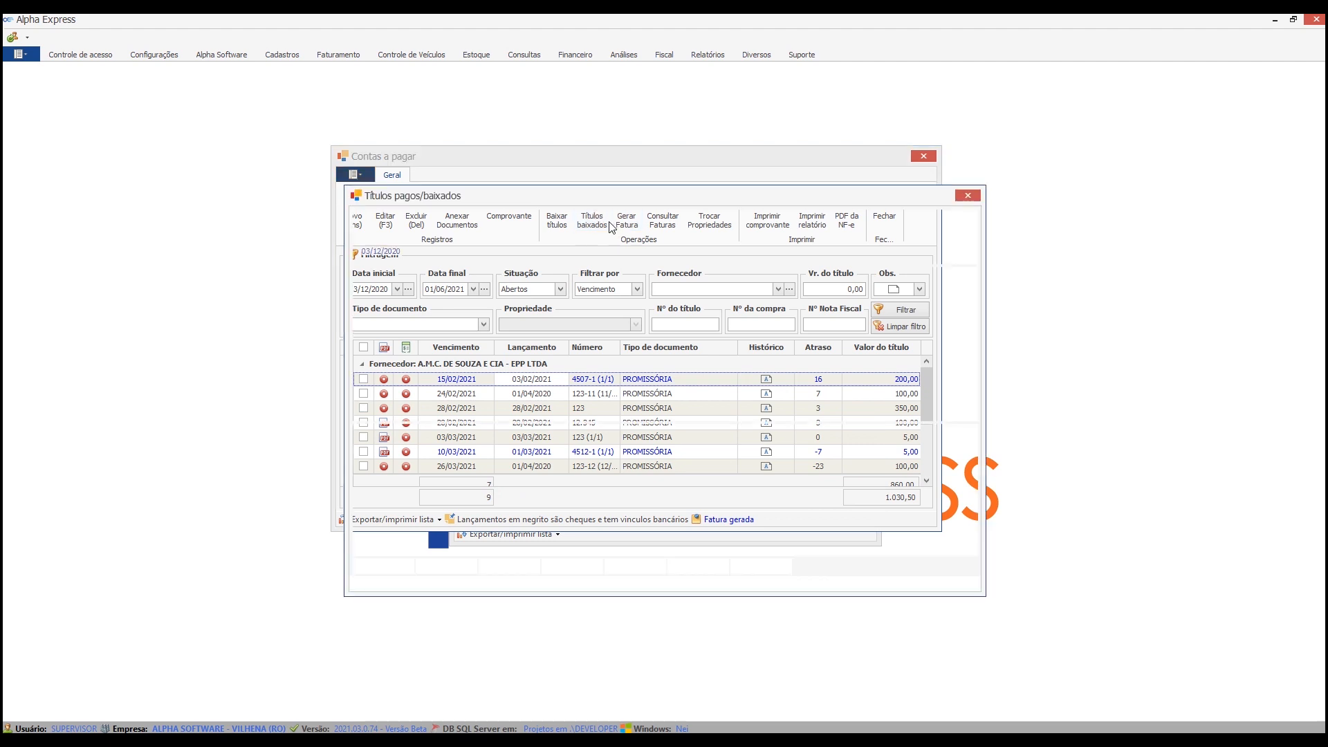
left_click(969, 238)
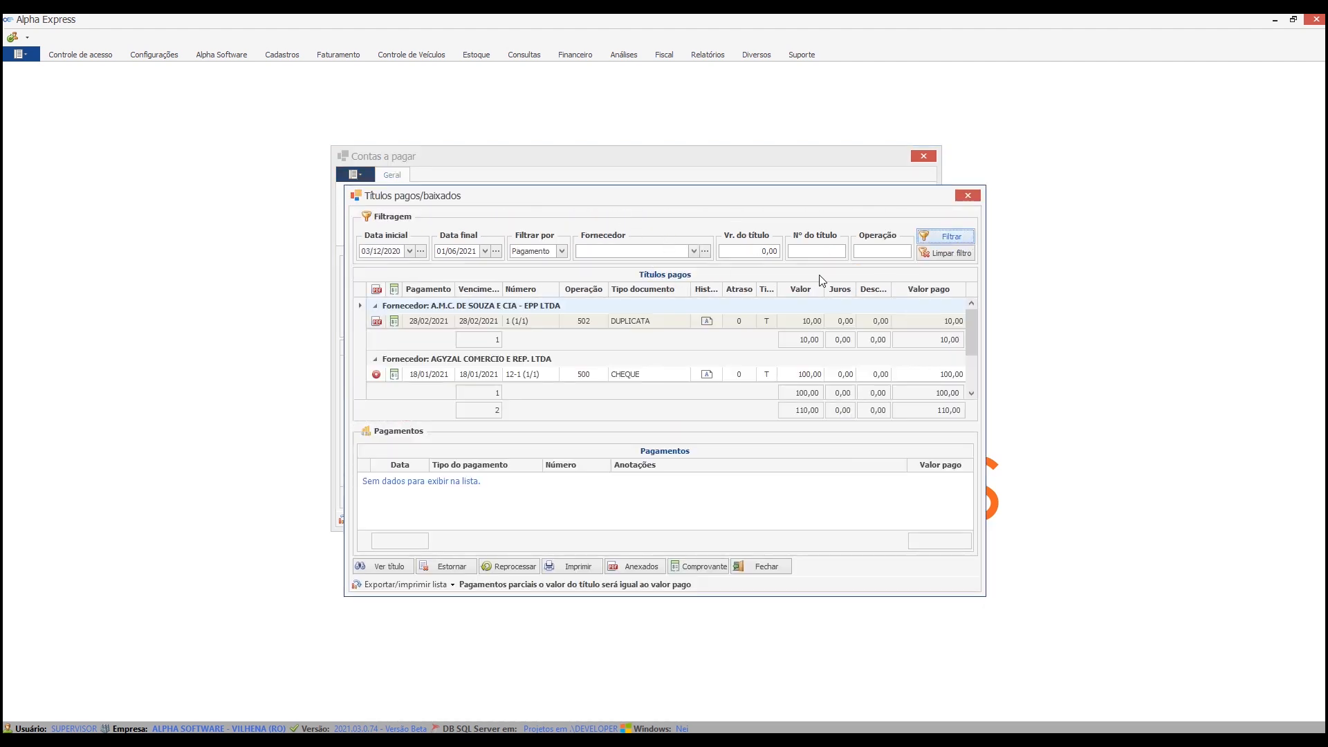
left_click(766, 567)
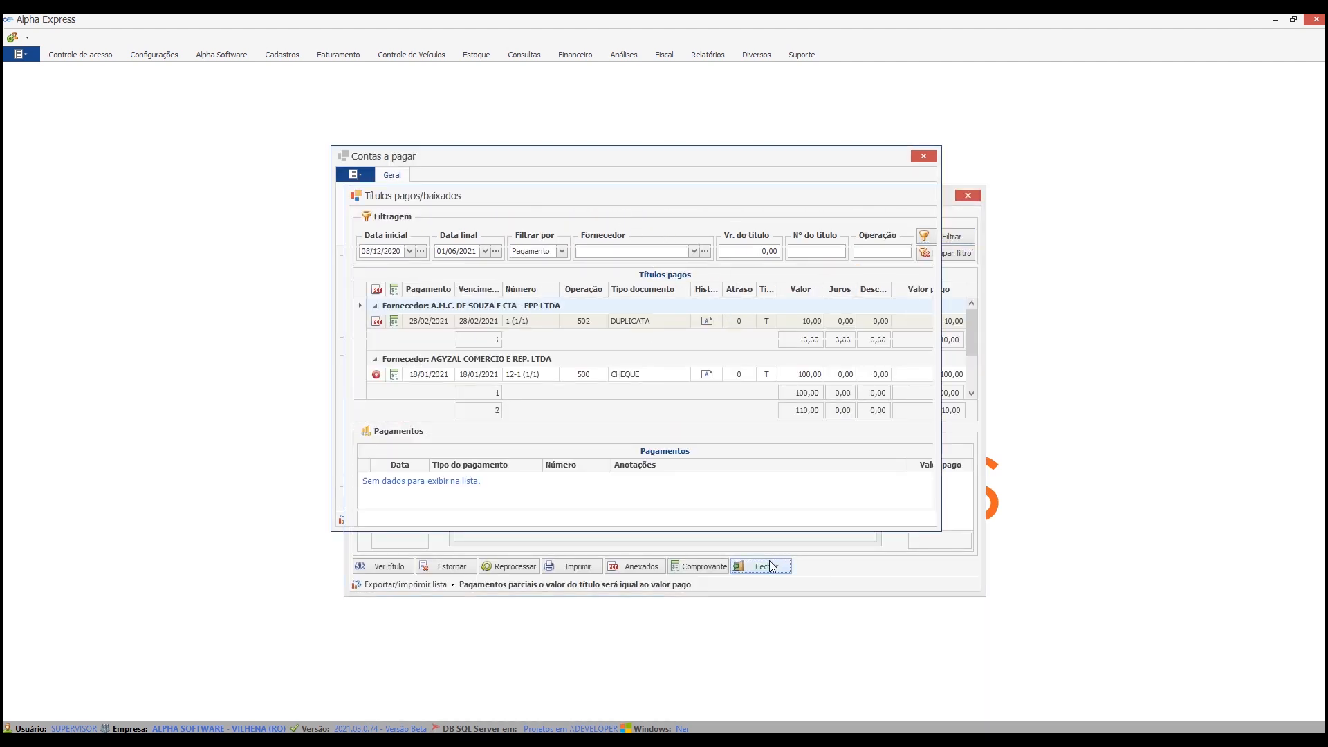
List the titles of A.M.C. DE SOUZA E CIA - EPP LTDA for payable settlement without updating their values by the indexer.
left_click(557, 214)
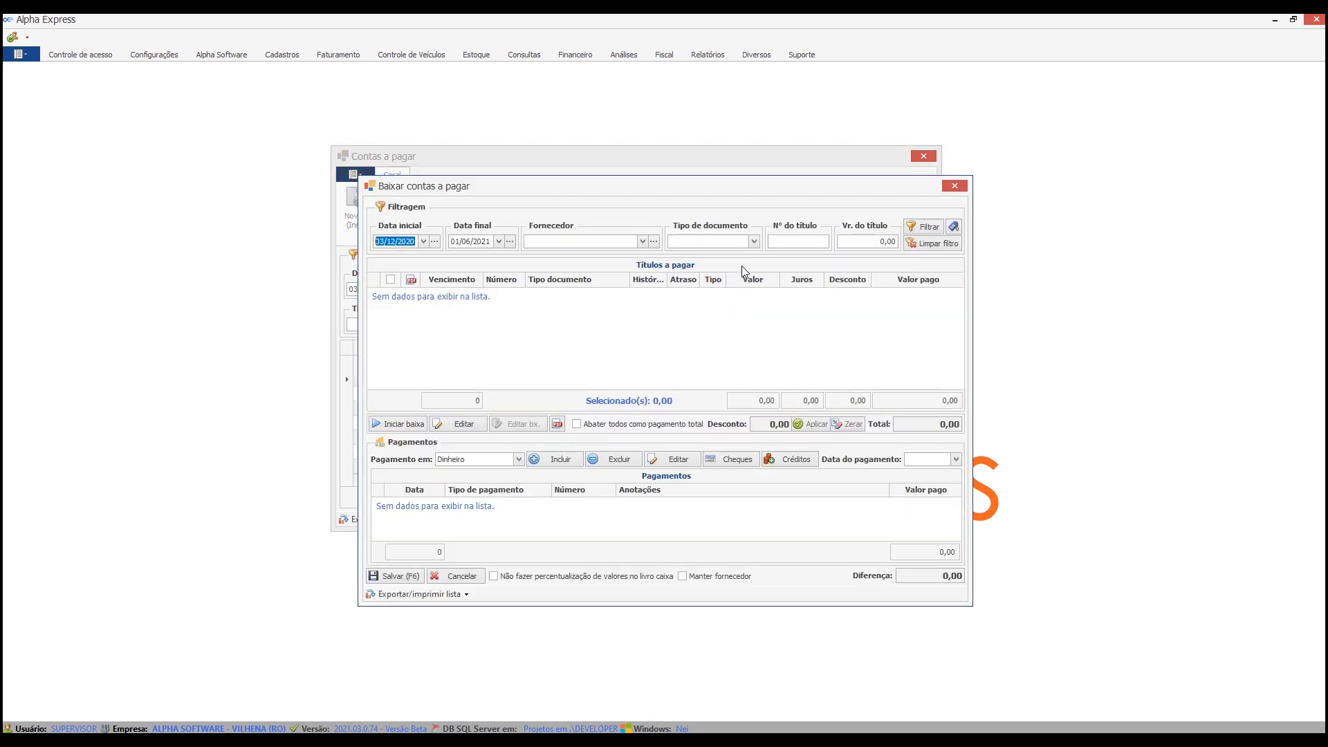
left_click(584, 242)
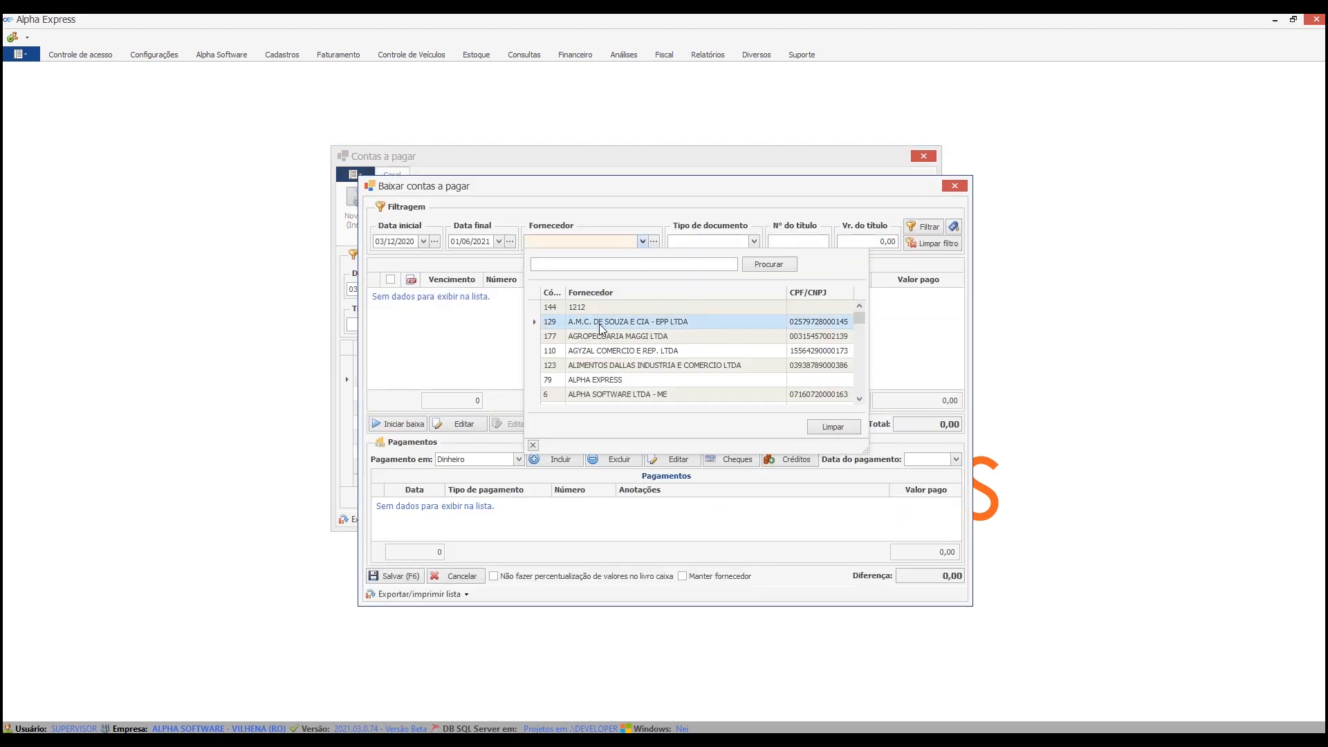
left_click(599, 320)
left_click(925, 227)
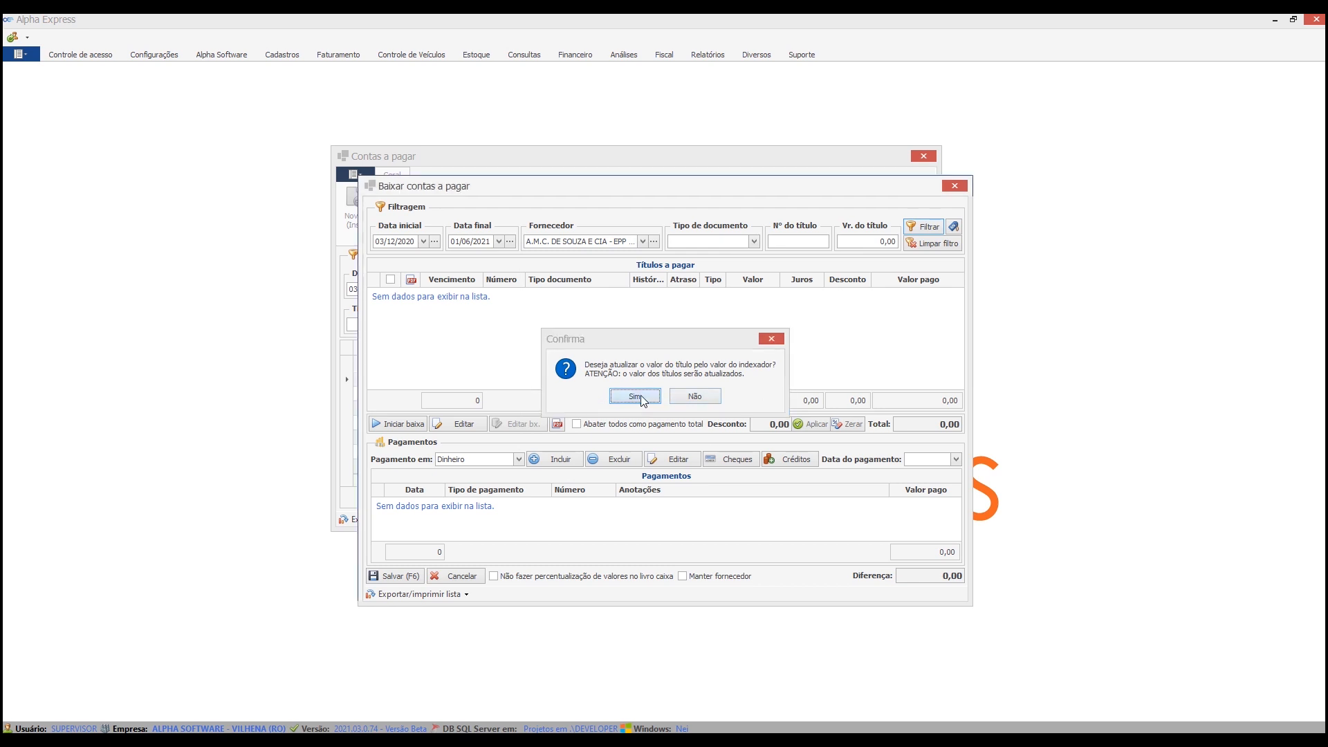
left_click(675, 399)
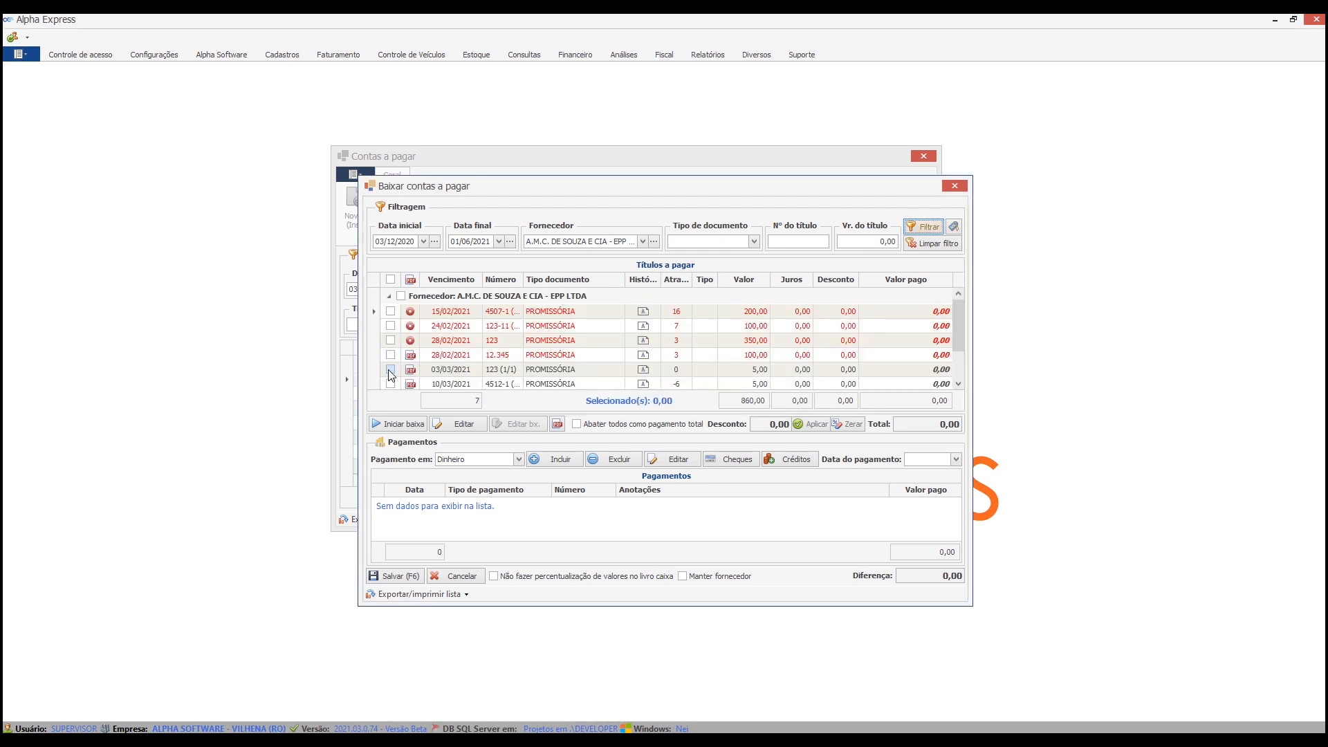
Try to start settling the 5,00 title due 03/03/2021 together with the 350,00 title that lacks an attached document.
left_click(390, 370)
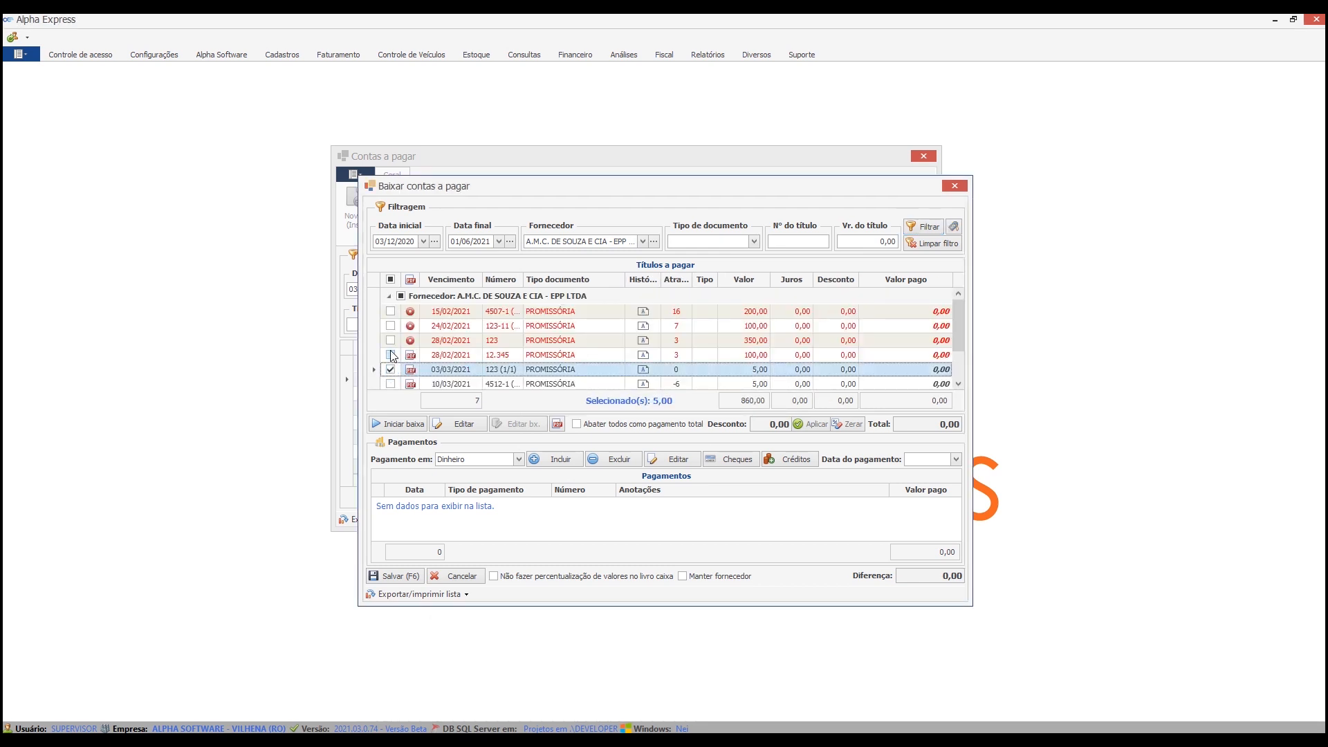
left_click(391, 340)
left_click(401, 423)
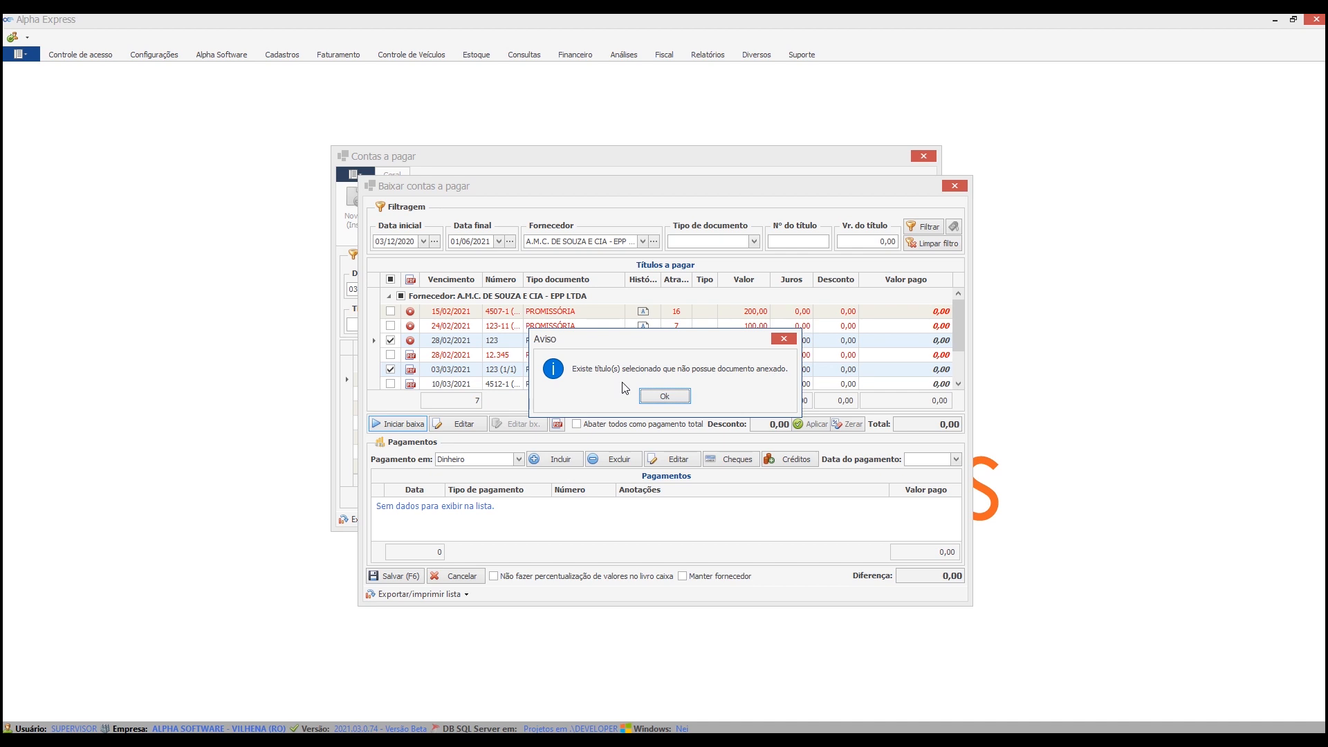
left_click(664, 396)
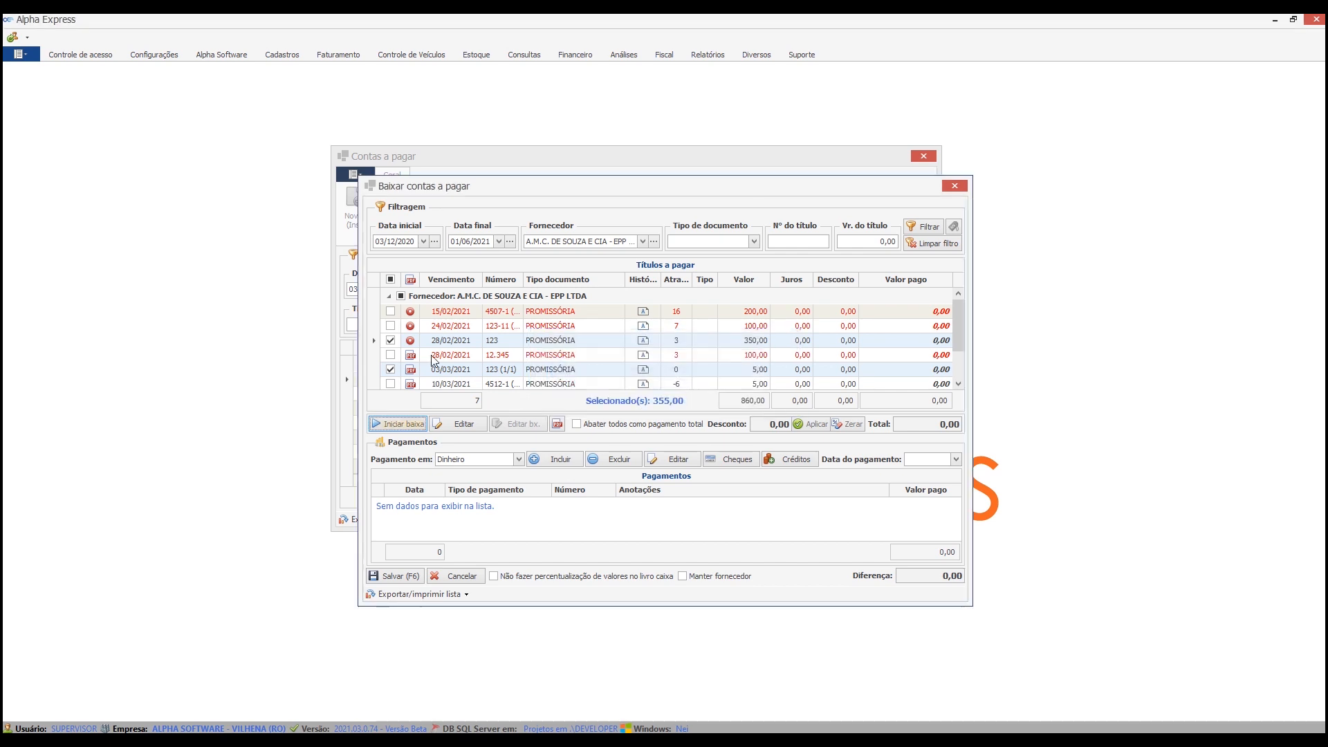
Unmark the 350,00 title, start settling only the 5,00 title, decline the confirmation and cancel out of the settlement window.
left_click(391, 341)
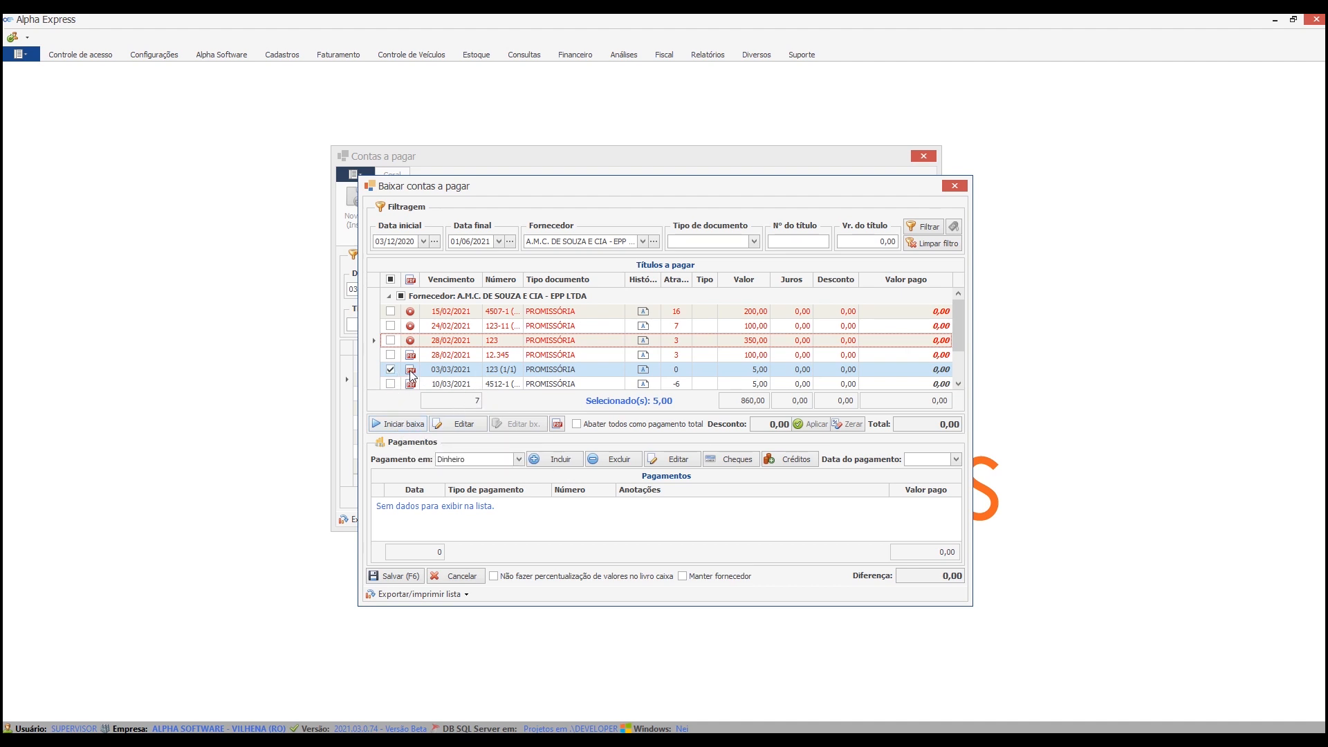
left_click(409, 422)
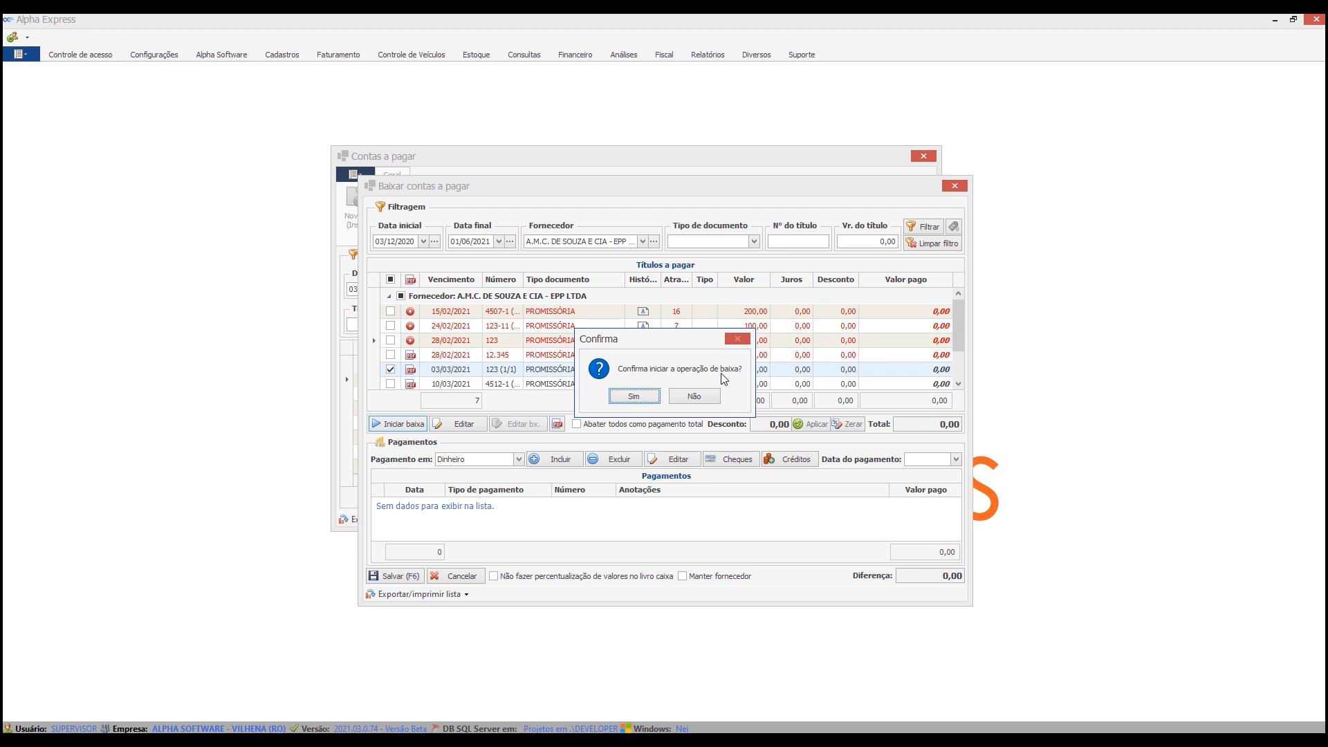
left_click(692, 398)
left_click(480, 578)
left_click(608, 399)
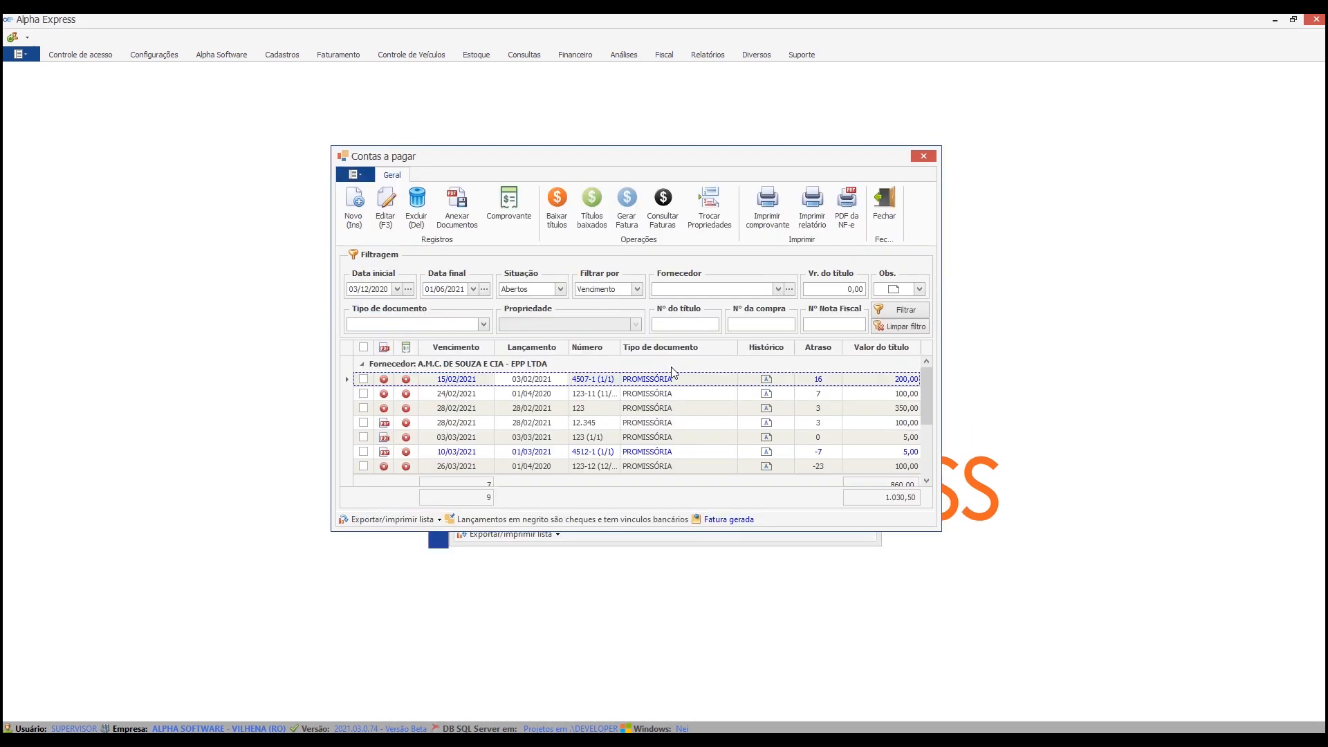
Reopen payable invoice generation and filter the titles by supplier A.M.C. DE SOUZA E CIA - EPP LTDA.
left_click(627, 206)
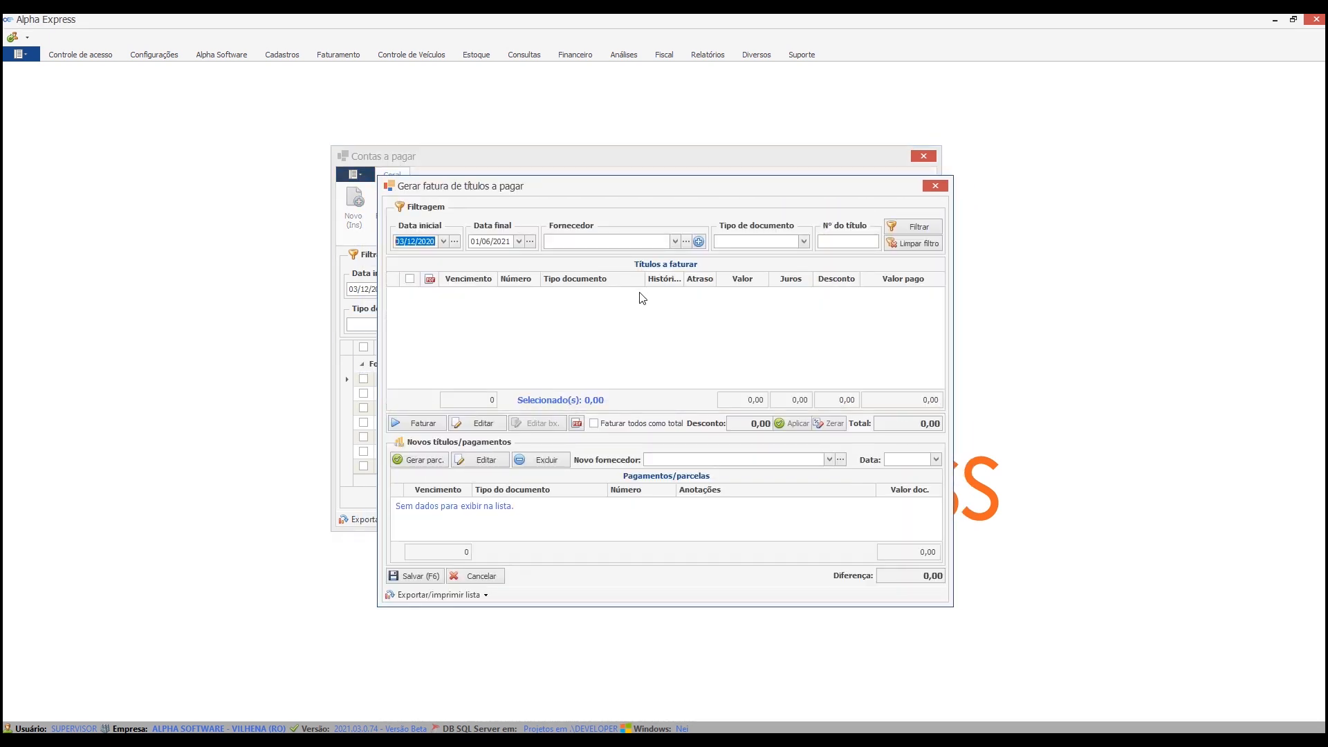
left_click(629, 239)
left_click(625, 318)
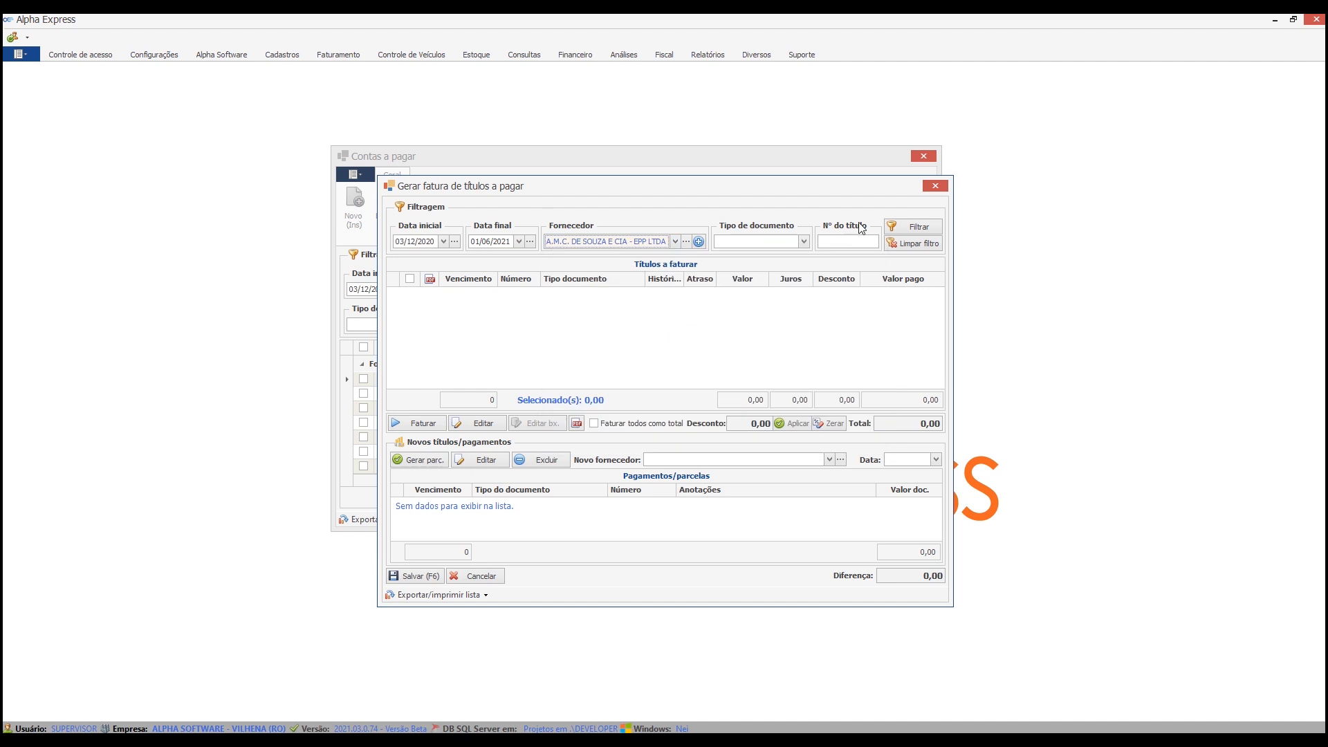
left_click(919, 227)
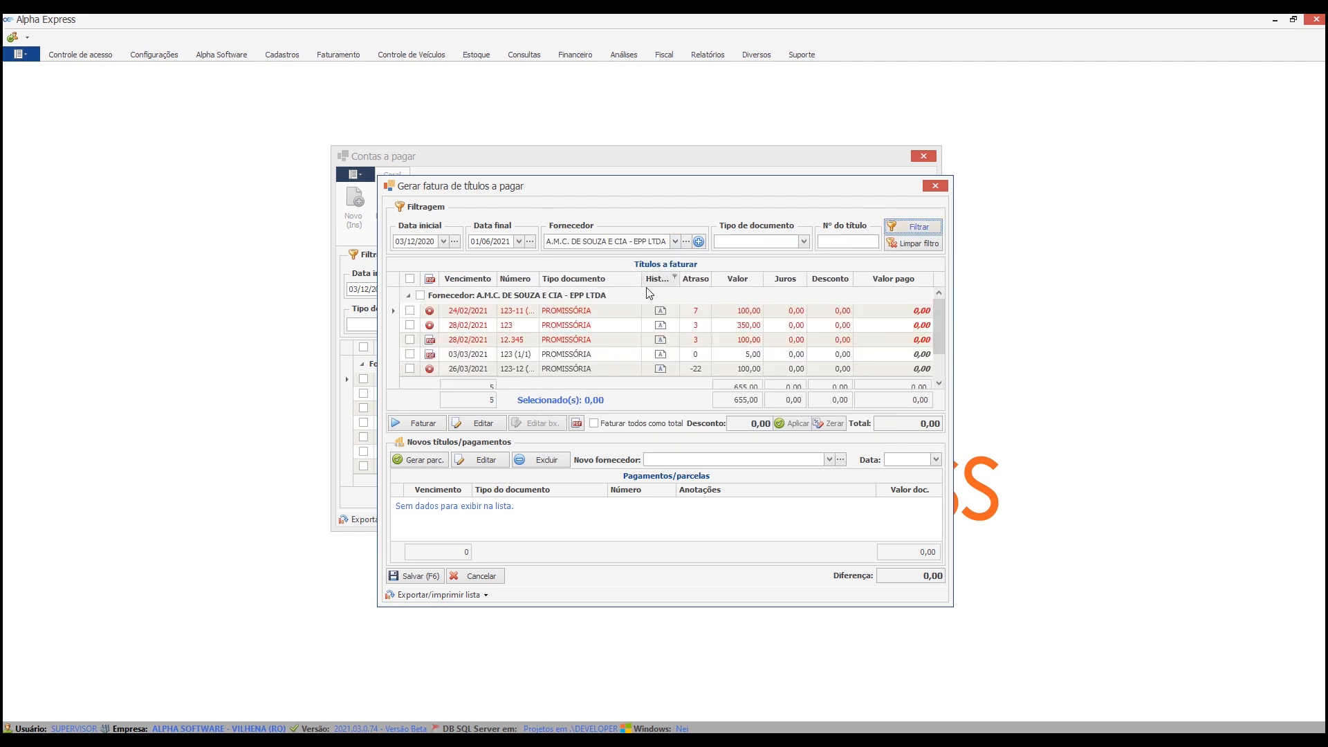
Try to invoice the 5,00 title due 03/03/2021, which has an attached document, and unmark it.
left_click(410, 355)
left_click(443, 427)
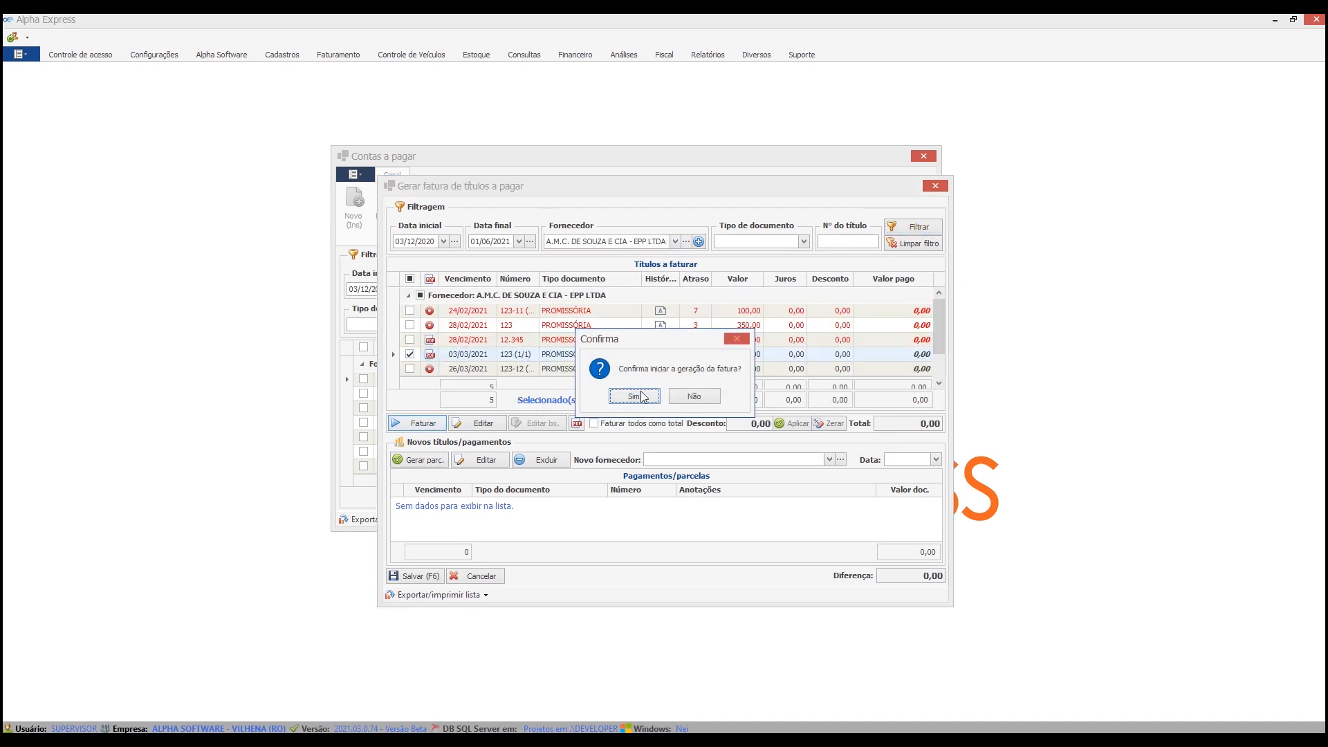
left_click(609, 396)
left_click(410, 354)
Try to invoice the 350,00 title without an attached document, and cancel out of the invoice generation window.
left_click(410, 326)
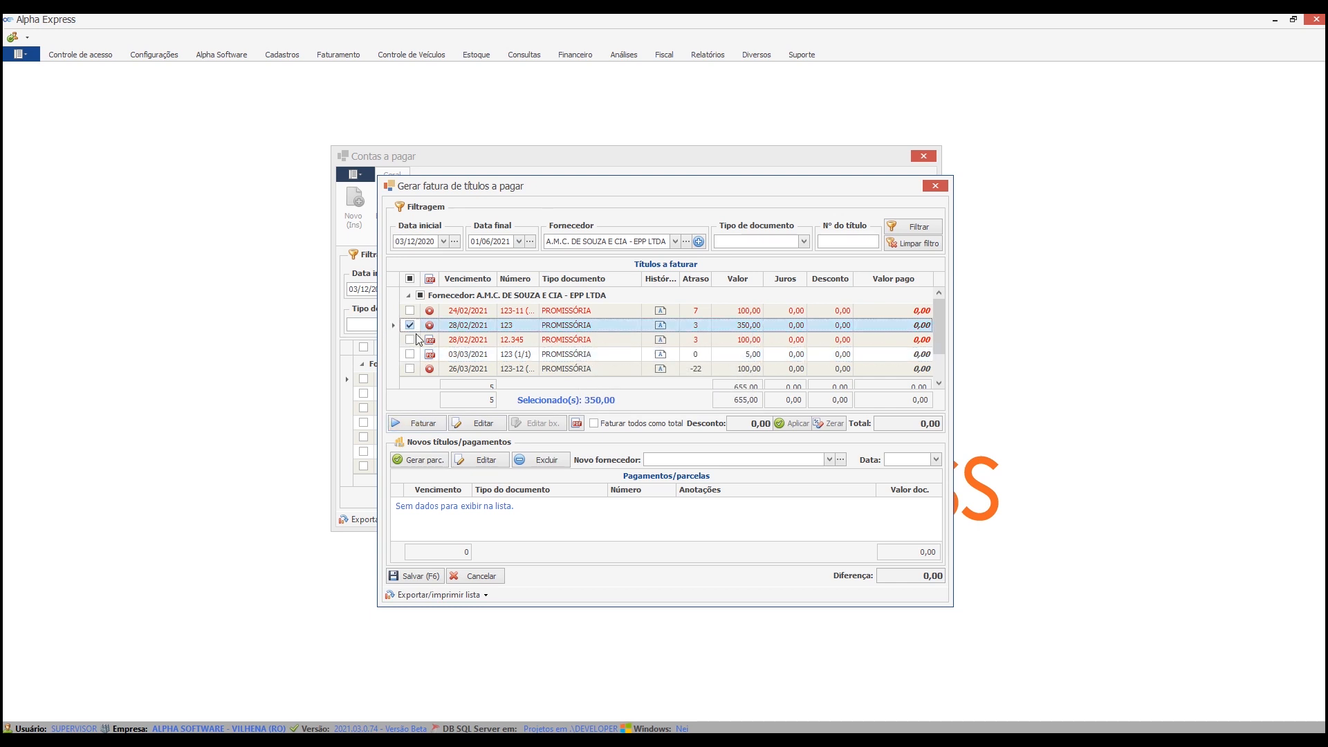
left_click(418, 424)
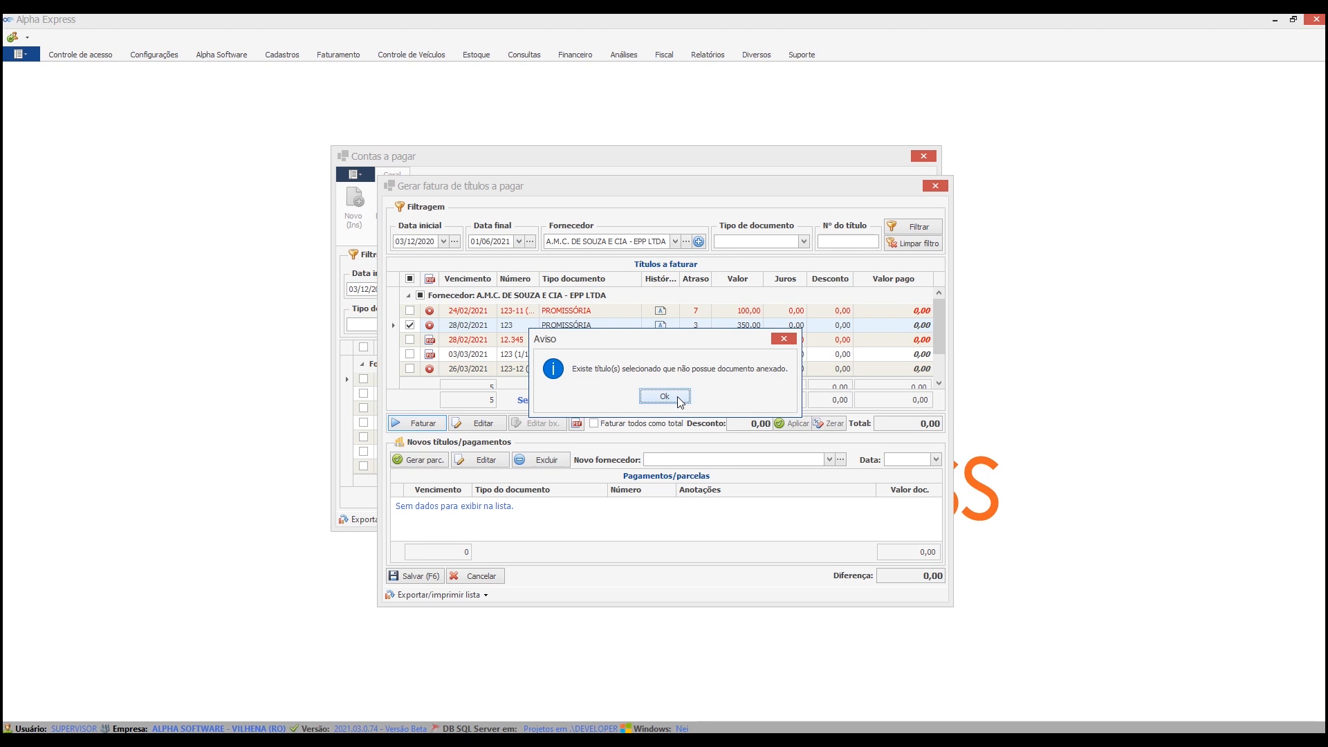
left_click(678, 397)
left_click(495, 579)
left_click(634, 398)
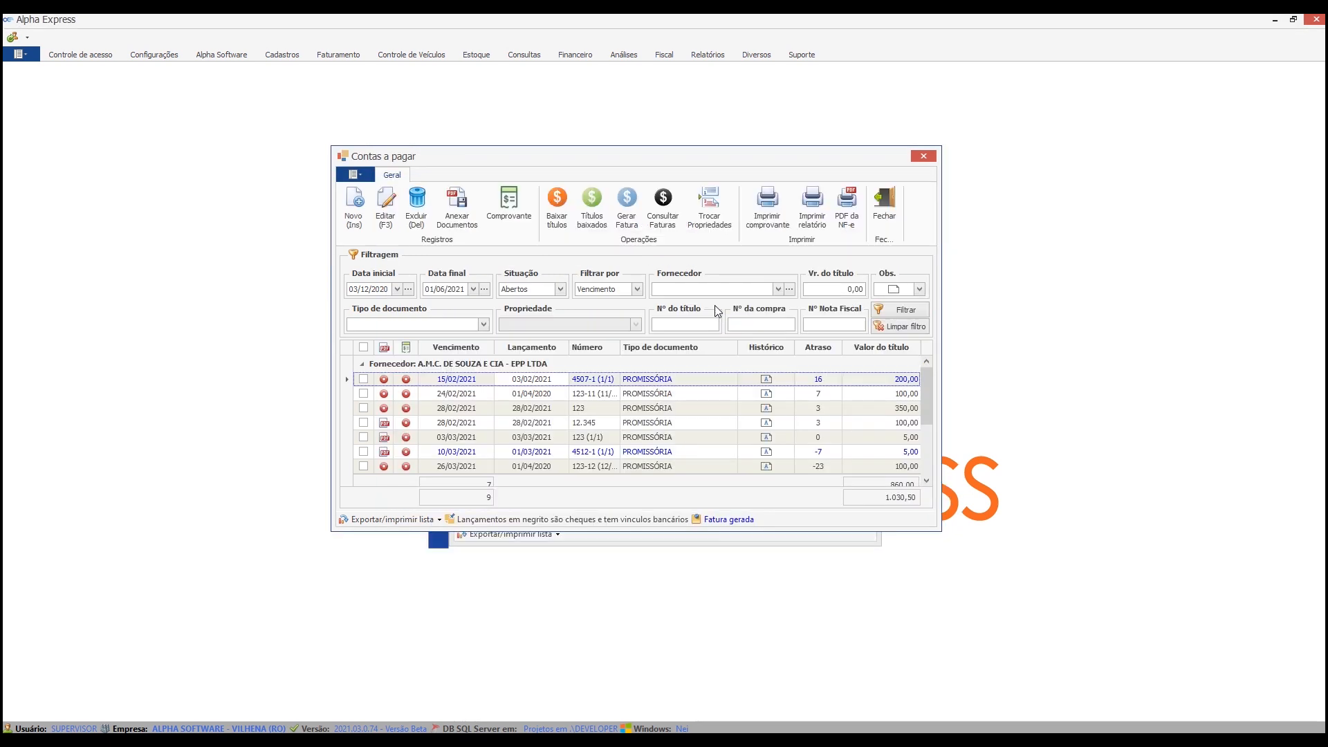
List the titles of all suppliers in the payable settlement window and select the 5,00 title due 03/03/2021.
left_click(557, 205)
left_click(924, 226)
left_click(631, 395)
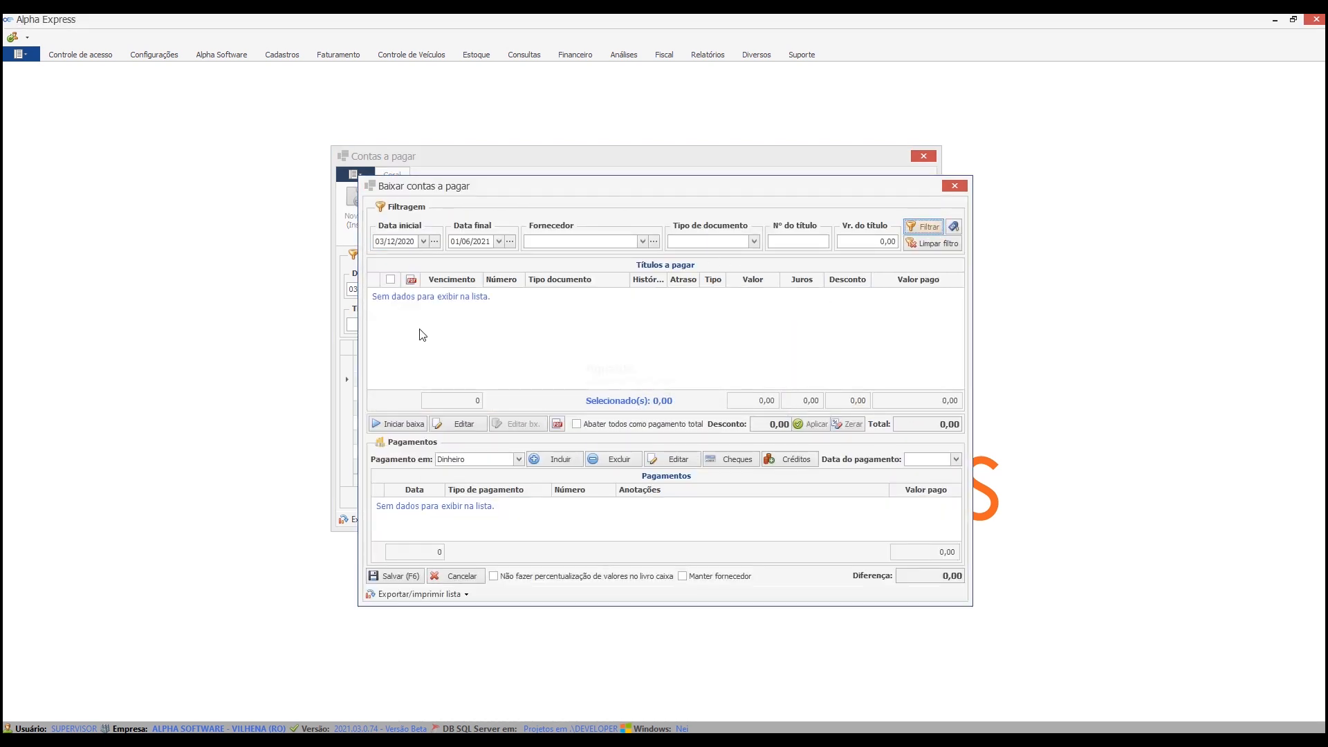
left_click(391, 369)
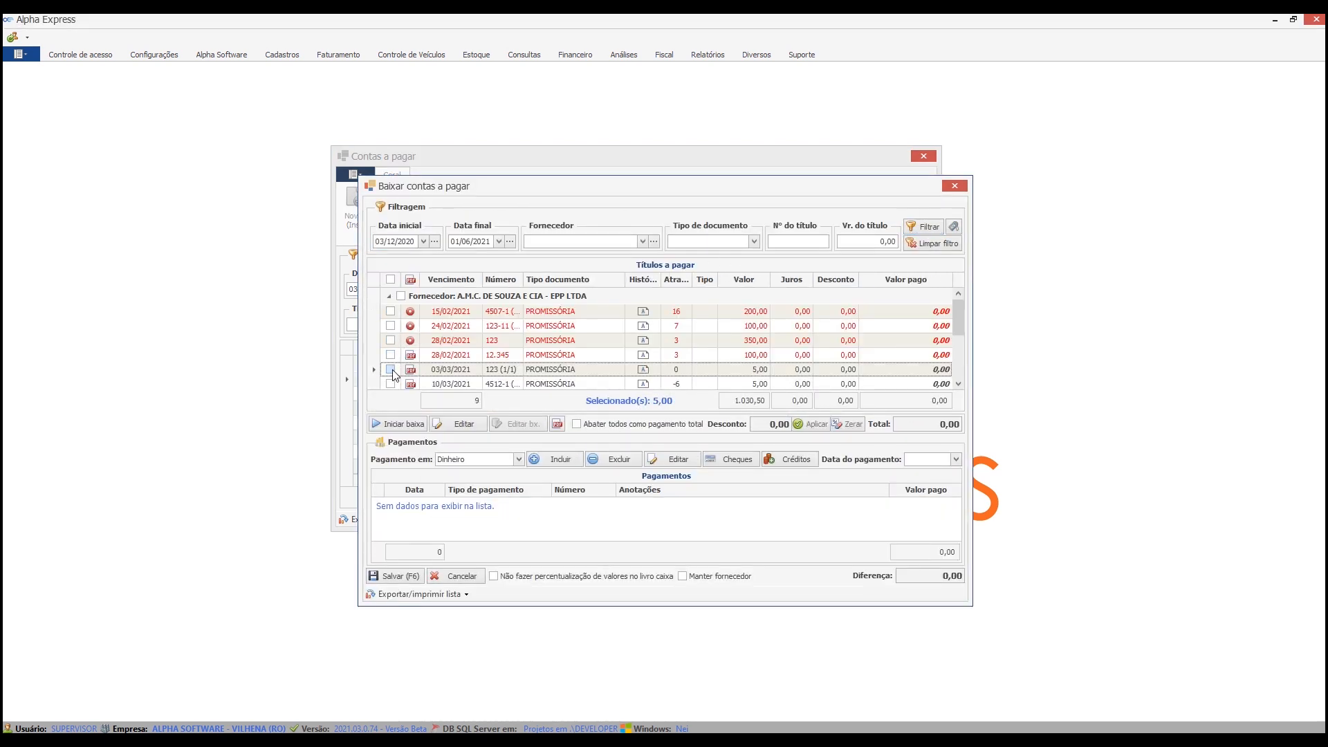
Start settling the selected 5,00 title and add a cash (Dinheiro) payment of 5,00.
left_click(400, 424)
left_click(637, 396)
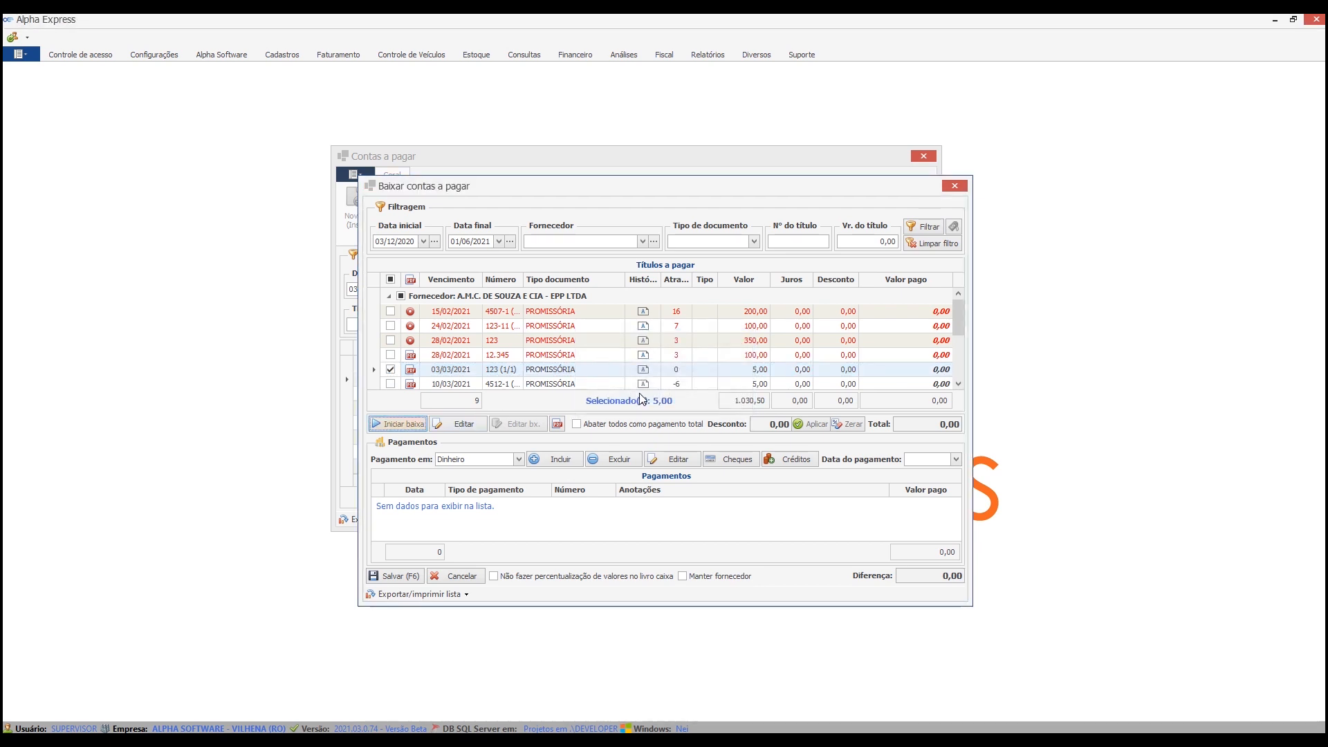
left_click(543, 342)
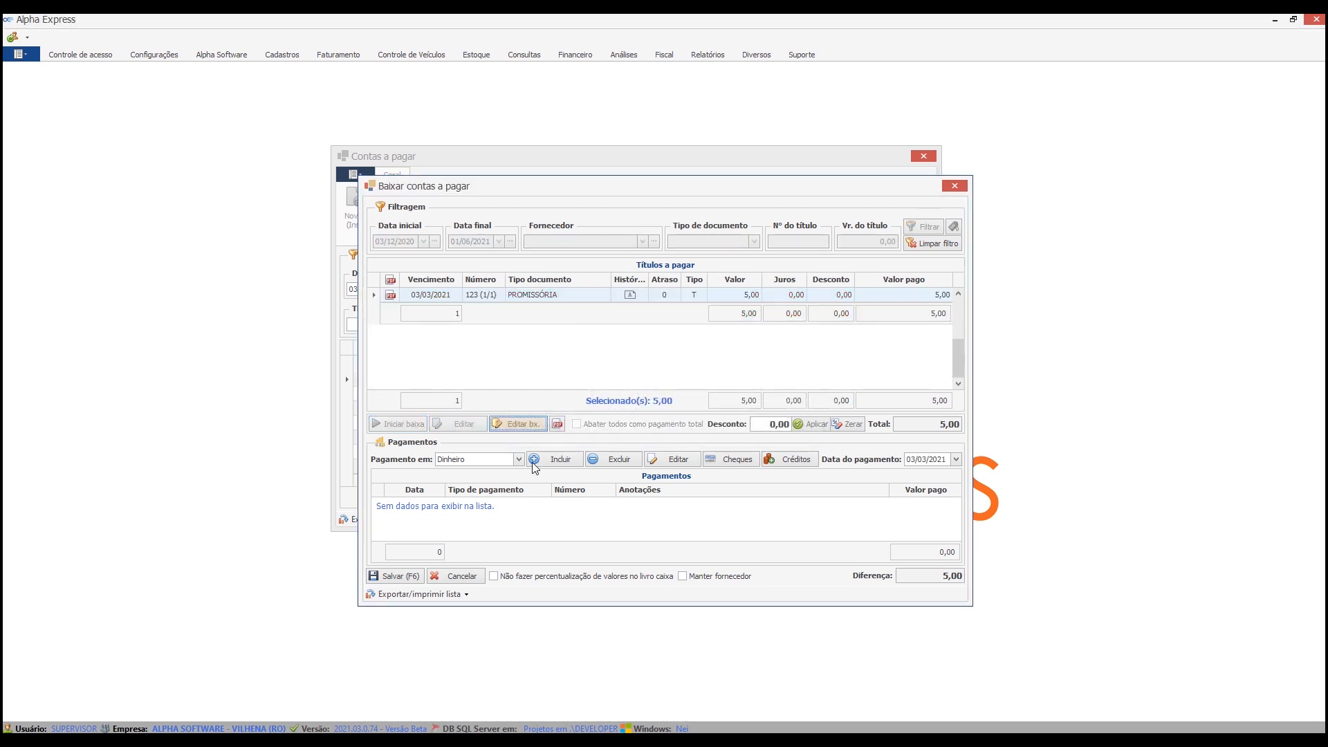
left_click(559, 460)
left_click(577, 424)
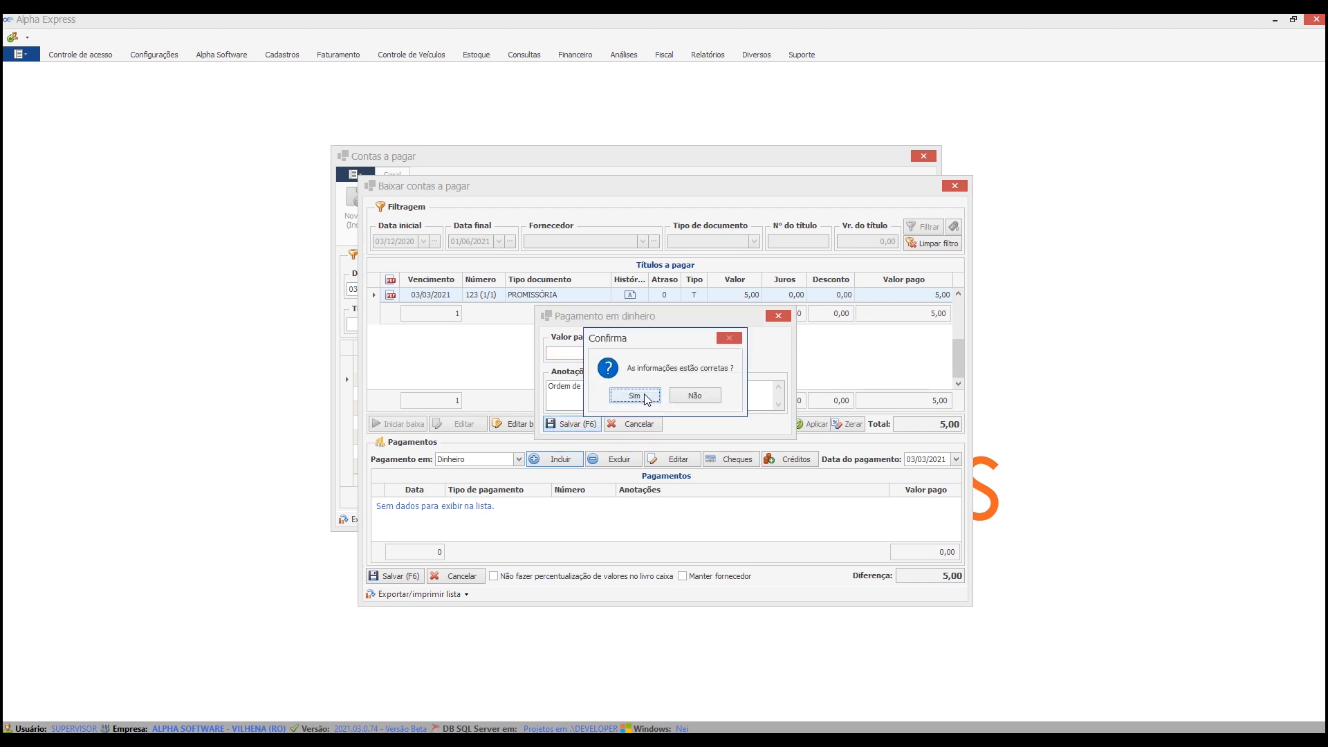
left_click(645, 396)
Save the settlement without printing the receipt, and return to the accounts payable list.
left_click(393, 575)
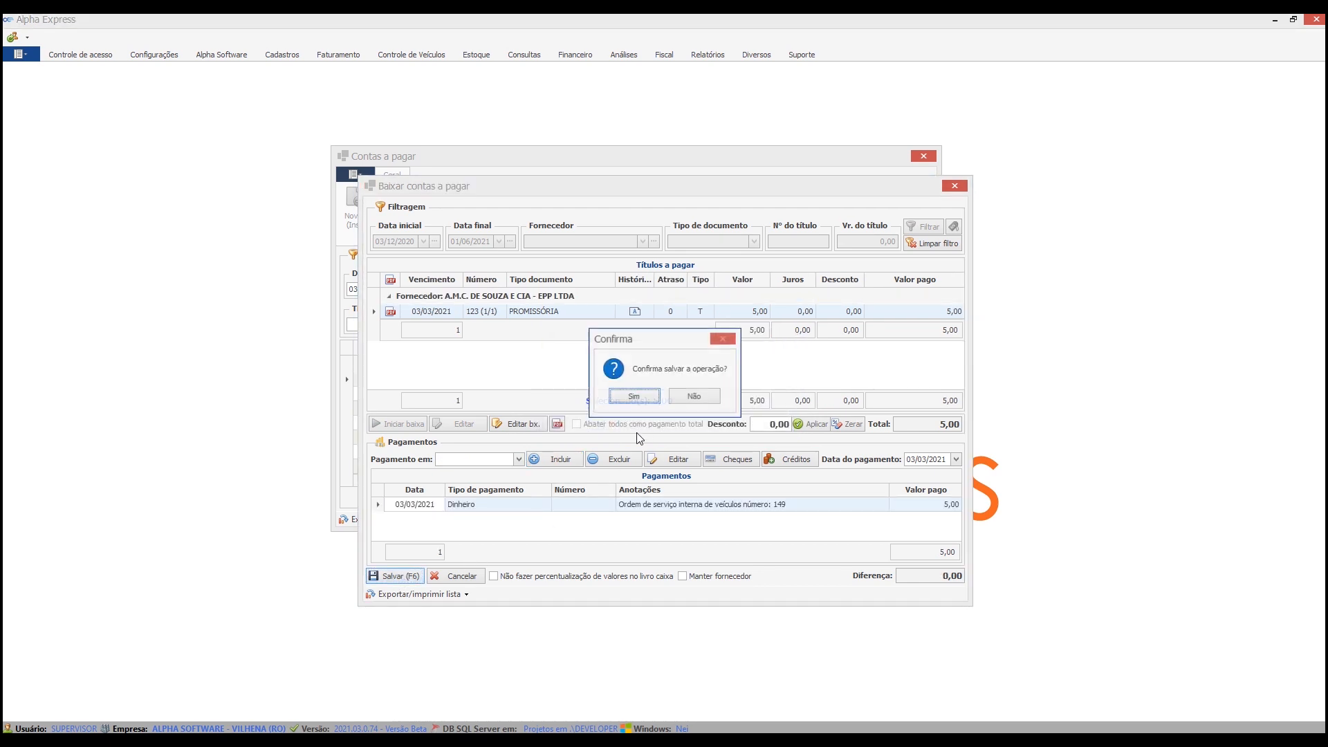
left_click(635, 396)
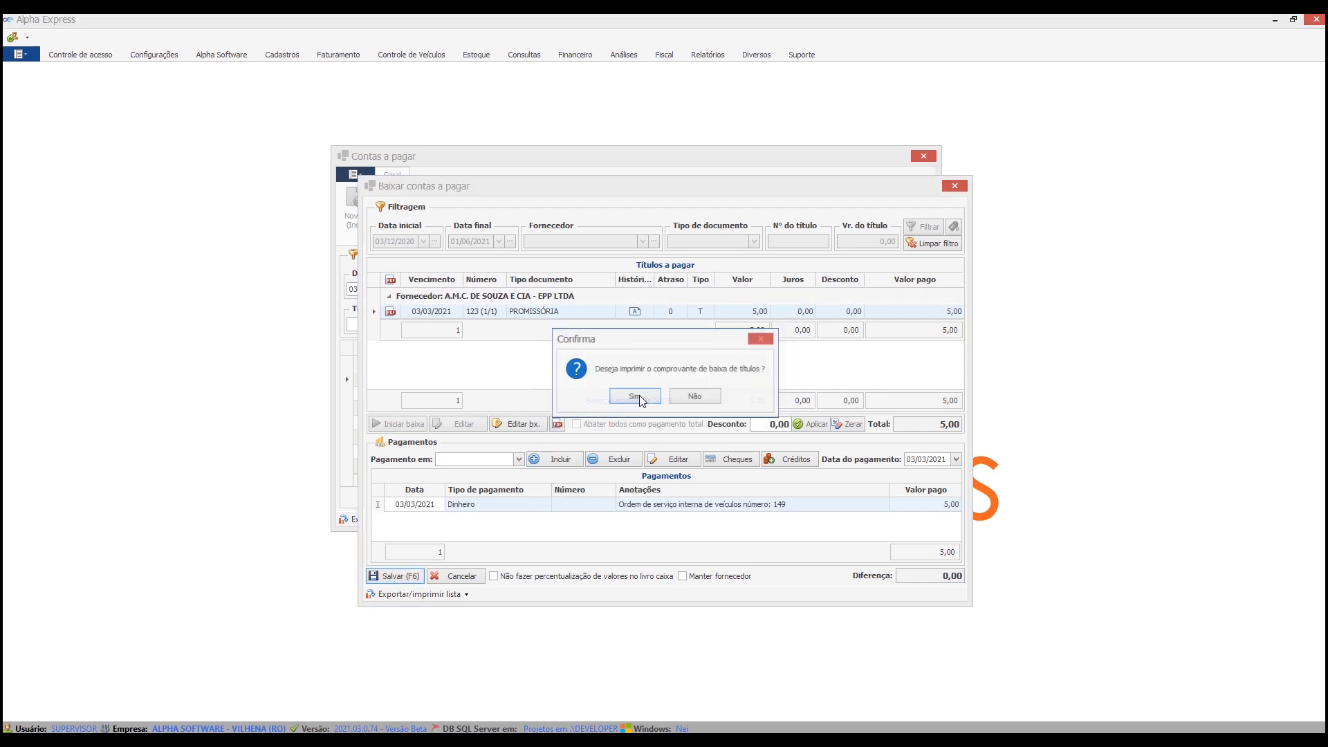
left_click(707, 398)
left_click(664, 395)
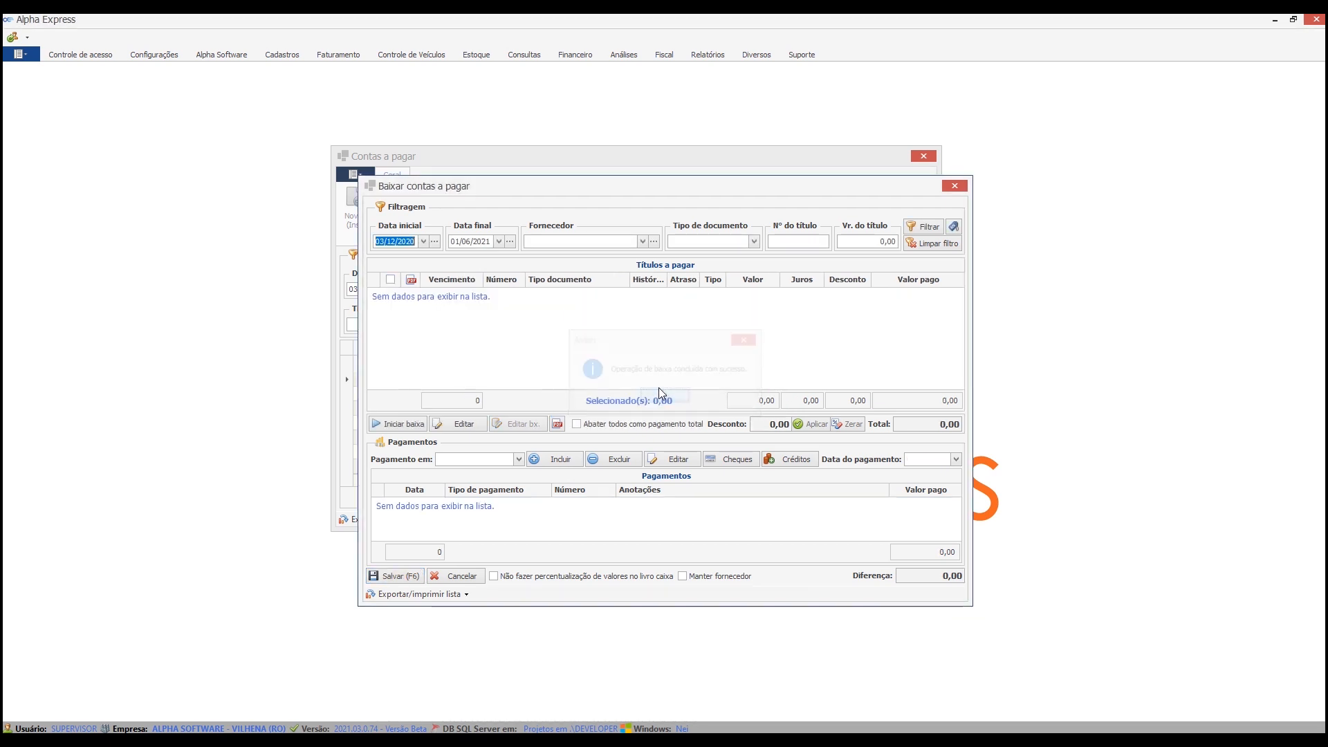
left_click(706, 400)
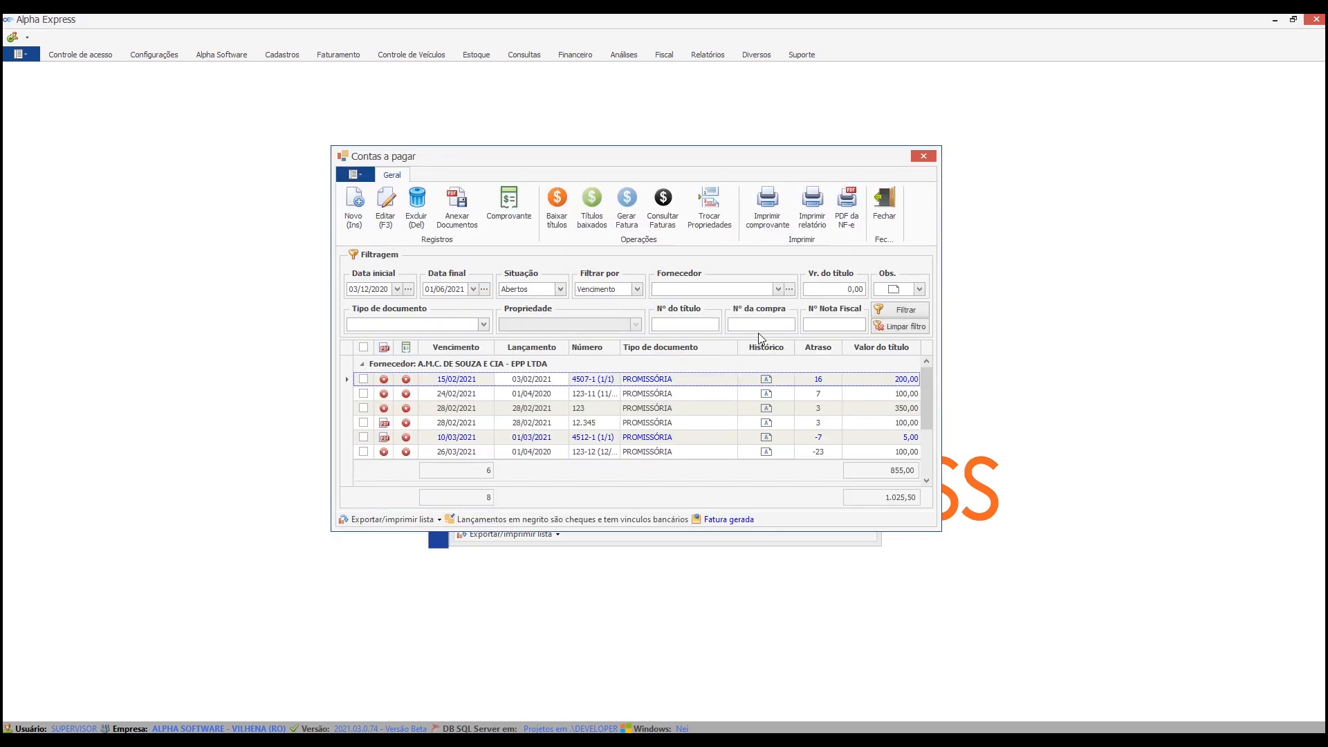
List the paid titles of all suppliers from 03/12/2020 to 01/06/2021.
left_click(592, 207)
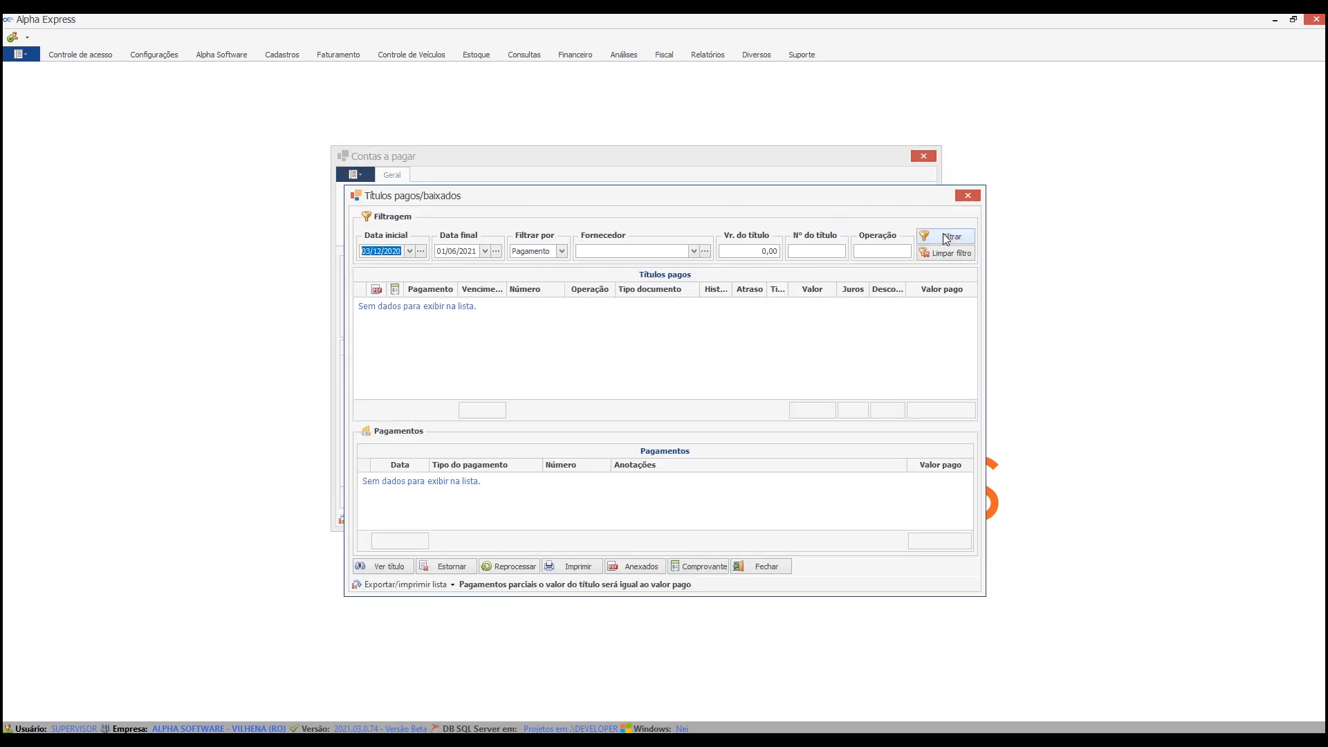
left_click(954, 237)
scroll(416, 353, "down", 1)
scroll(412, 352, "up", 1)
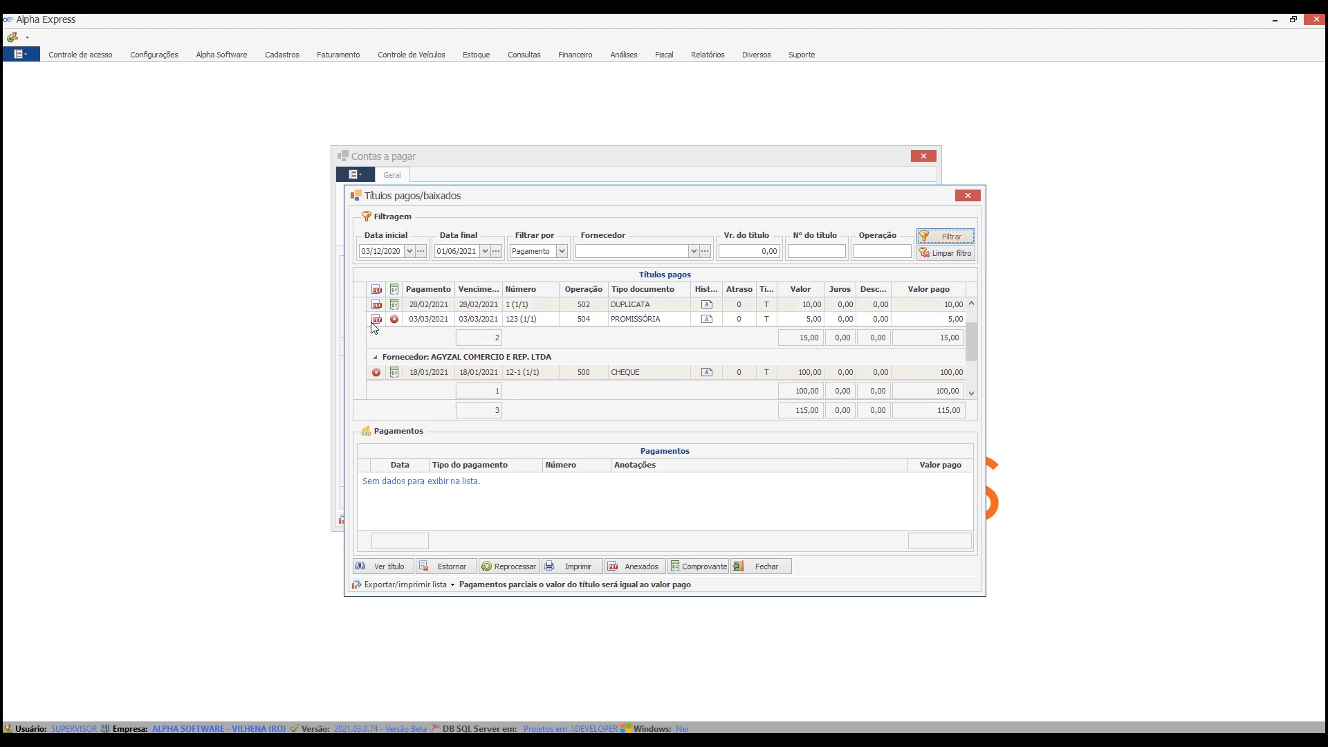
scroll(375, 328, "up", 1)
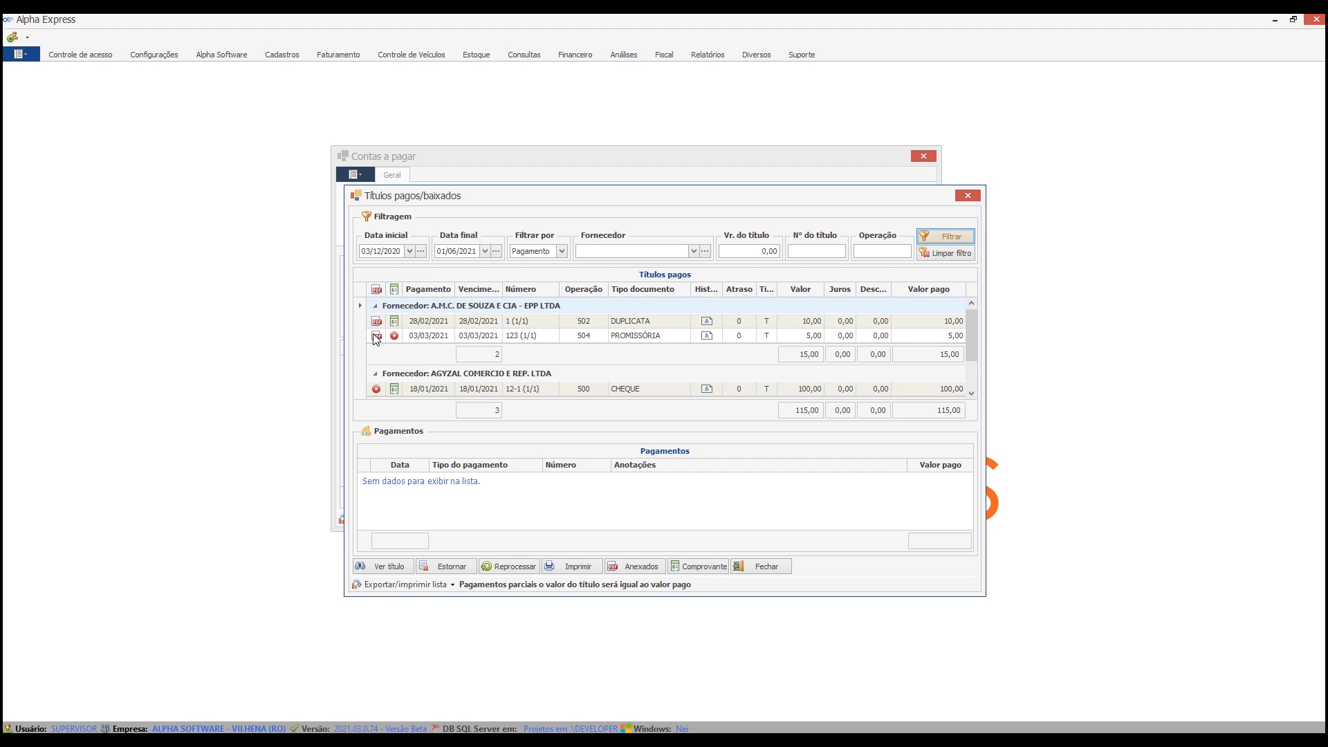
View the documents attached to the 5,00 title paid on 03/03/2021, and close the paid titles window.
left_click(376, 336)
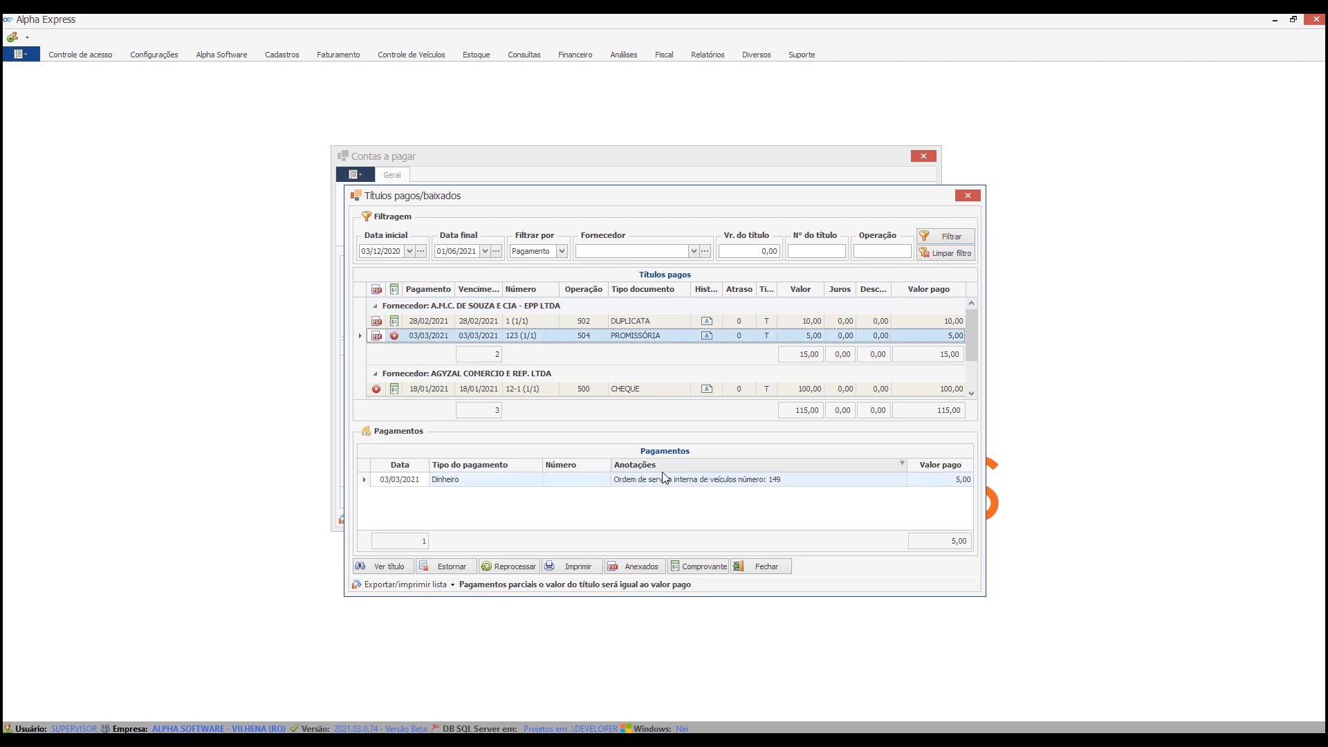
left_click(640, 567)
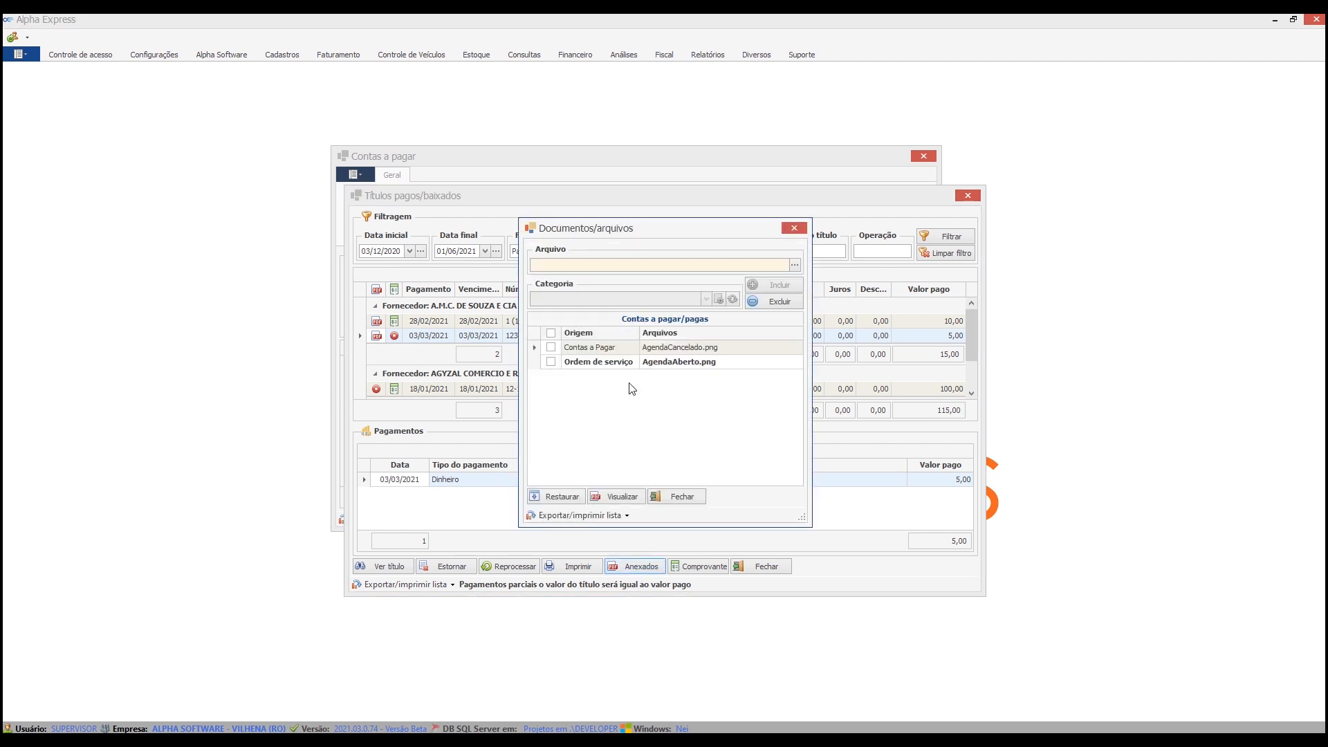
left_click(682, 499)
left_click(776, 569)
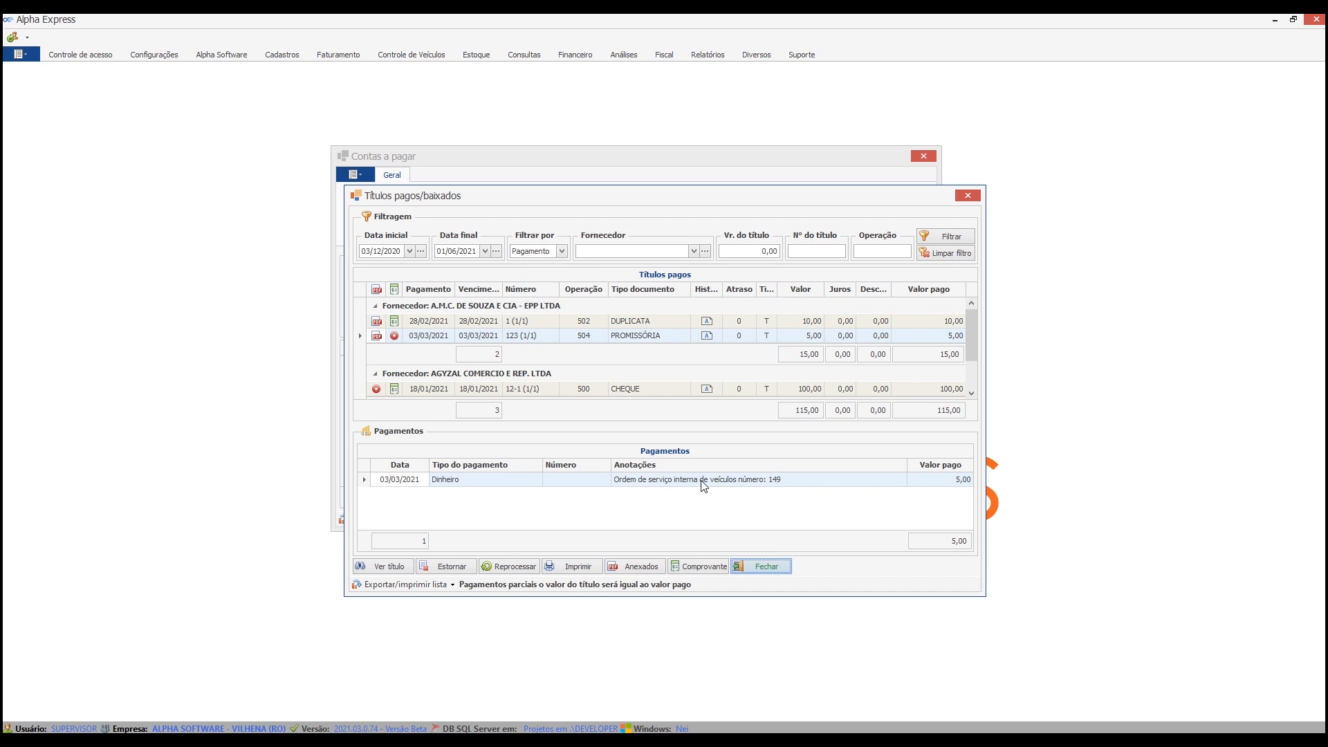
List the generated invoices, view the documents attached to the 3,21 title due 28/02/2021, and close the query.
left_click(664, 211)
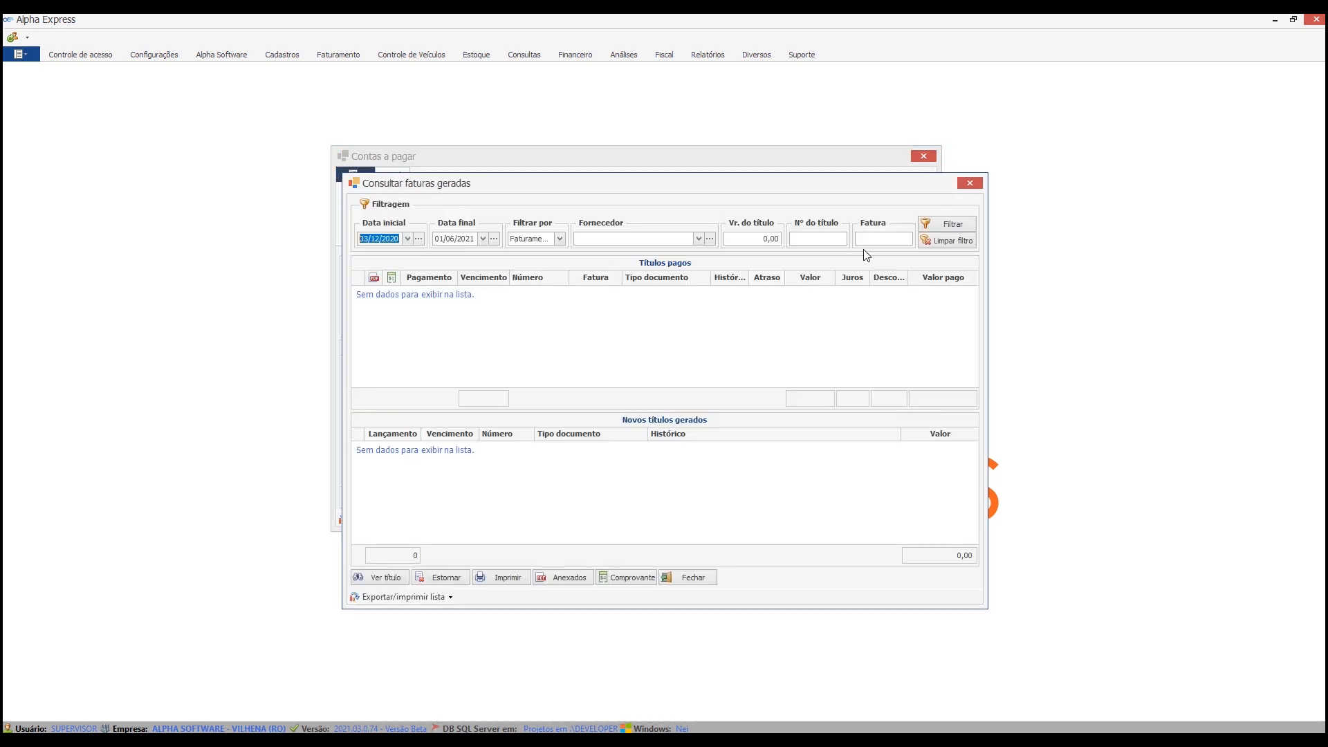
left_click(936, 220)
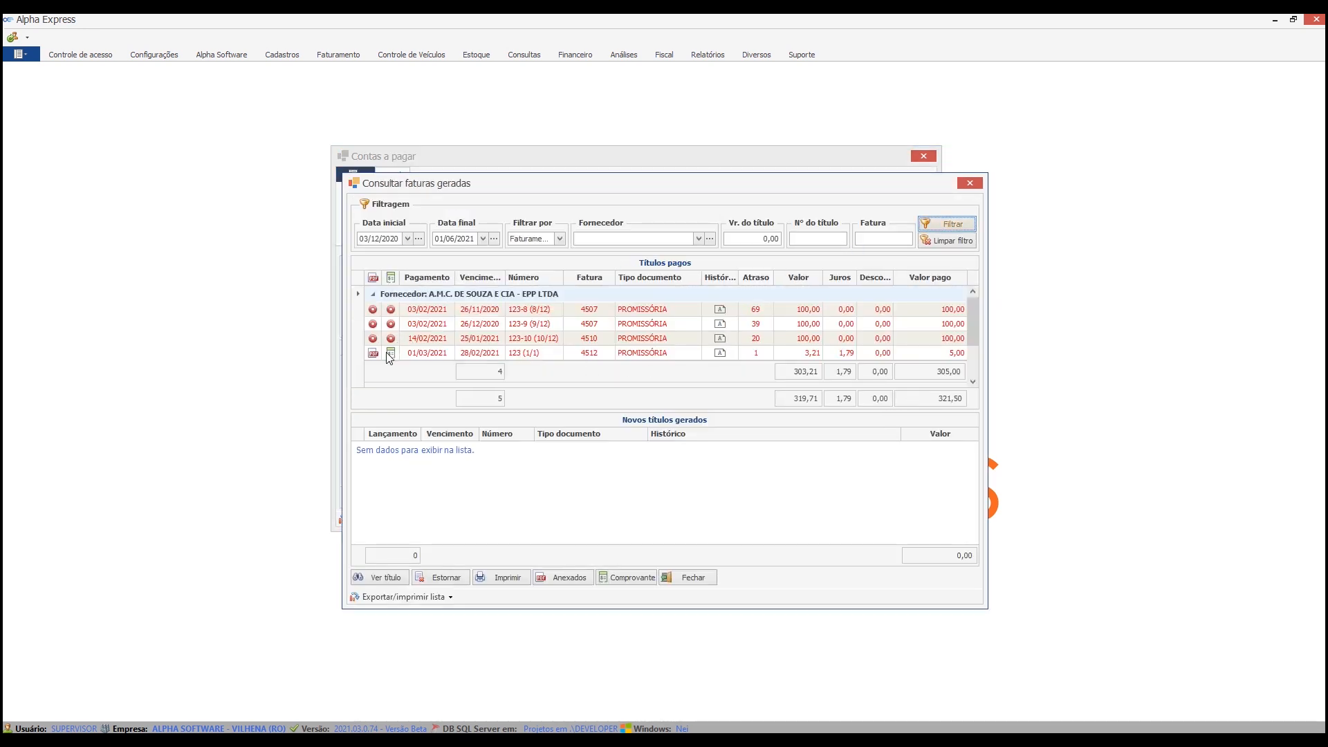
left_click(374, 353)
left_click(567, 577)
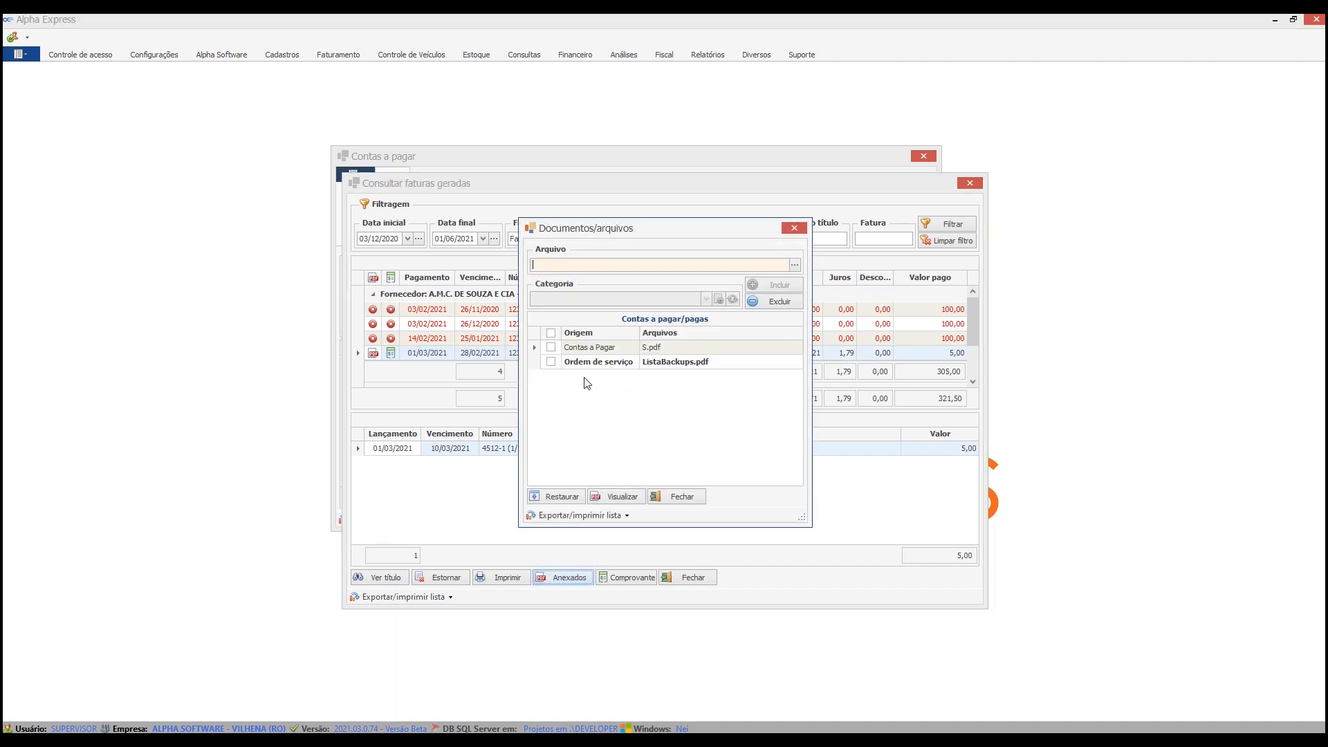
left_click(701, 504)
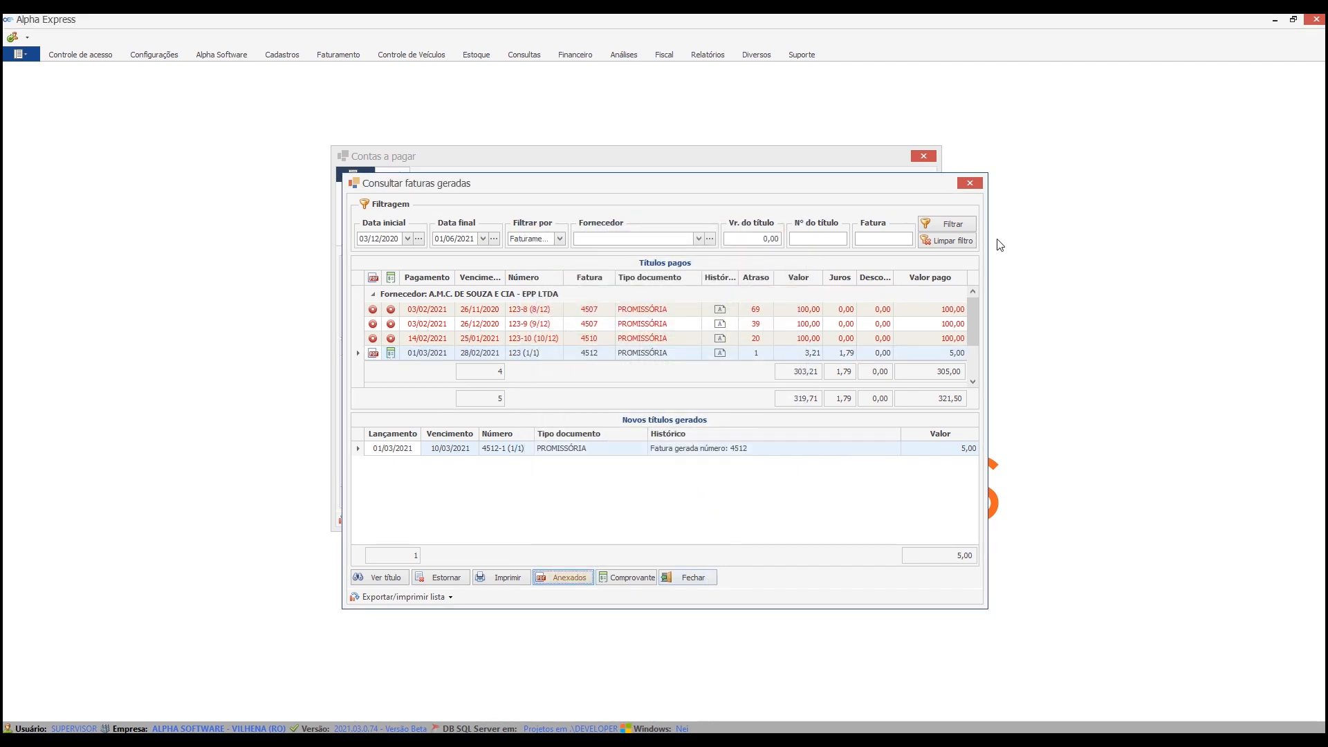
left_click(970, 182)
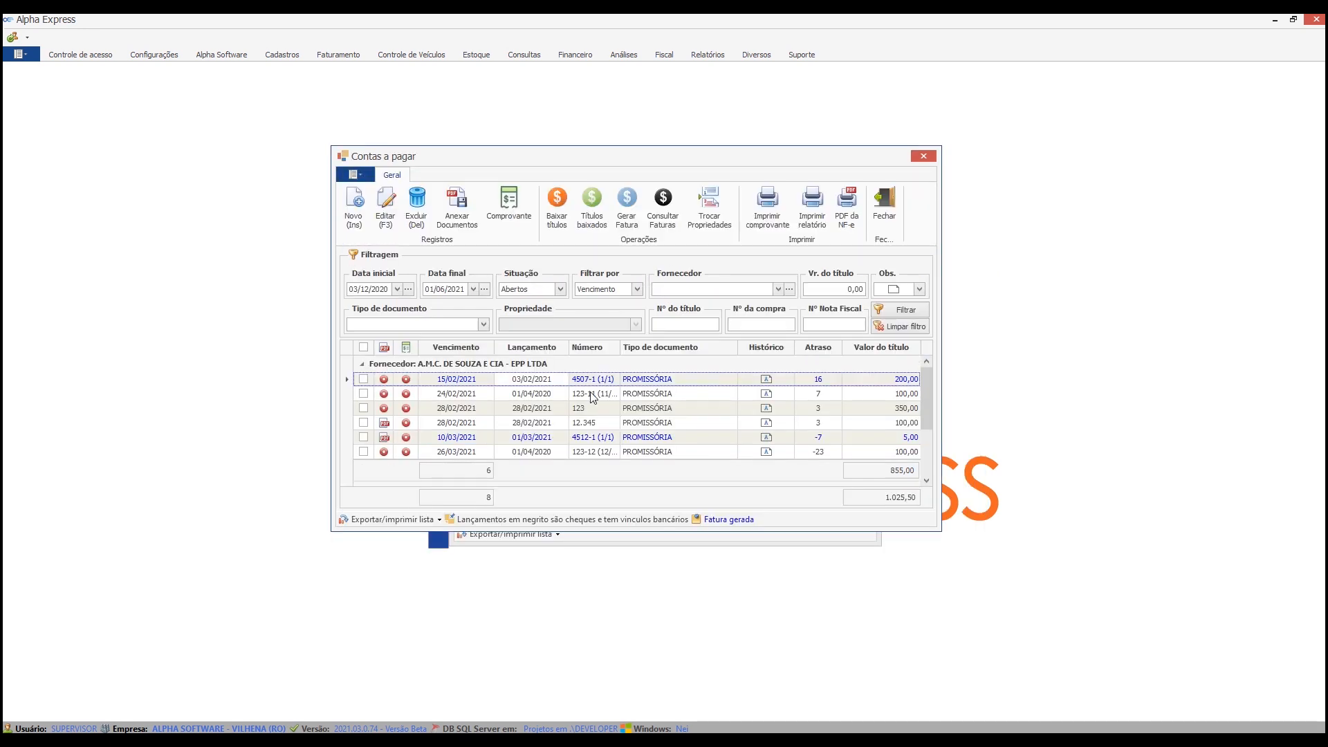
Try to add a payment receipt to the open 100,00 title due 28/02/2021.
scroll(581, 408, "down", 1)
scroll(482, 416, "down", 1)
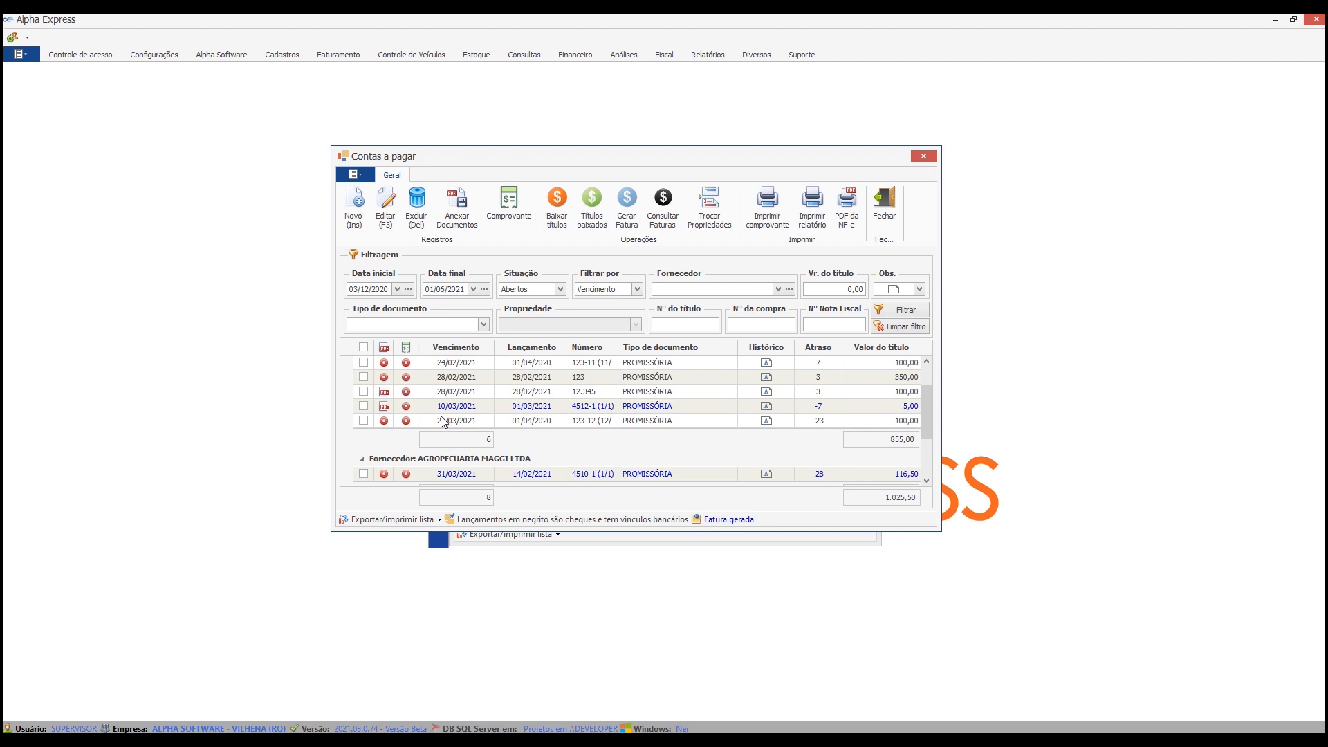
left_click(515, 292)
left_click(516, 290)
left_click(363, 391)
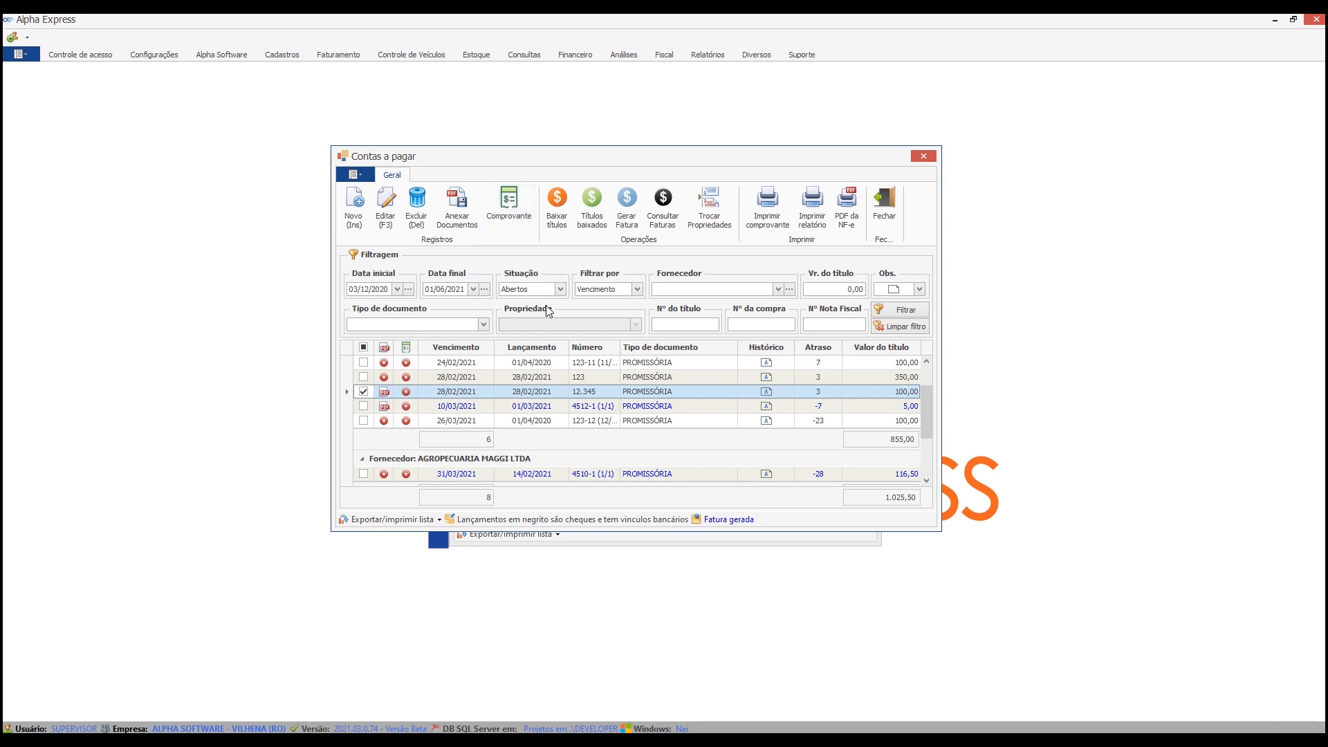
left_click(503, 202)
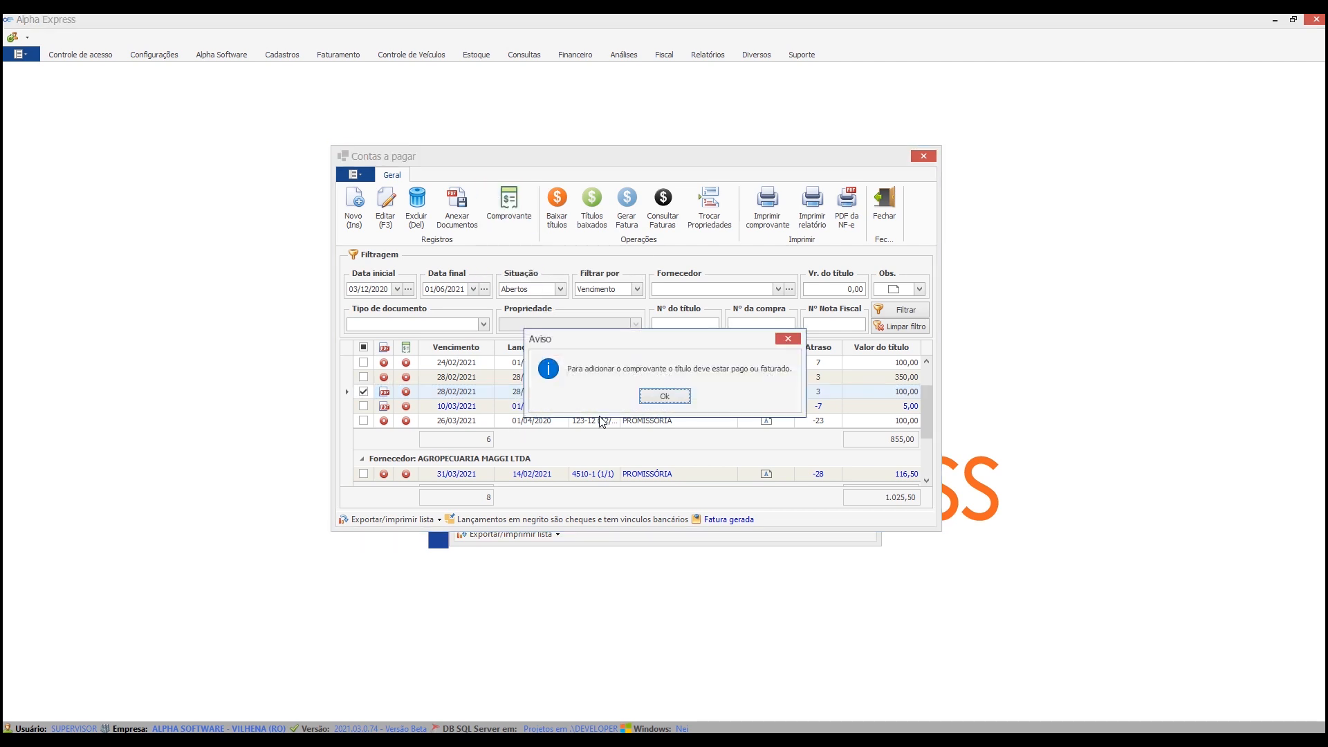
left_click(664, 396)
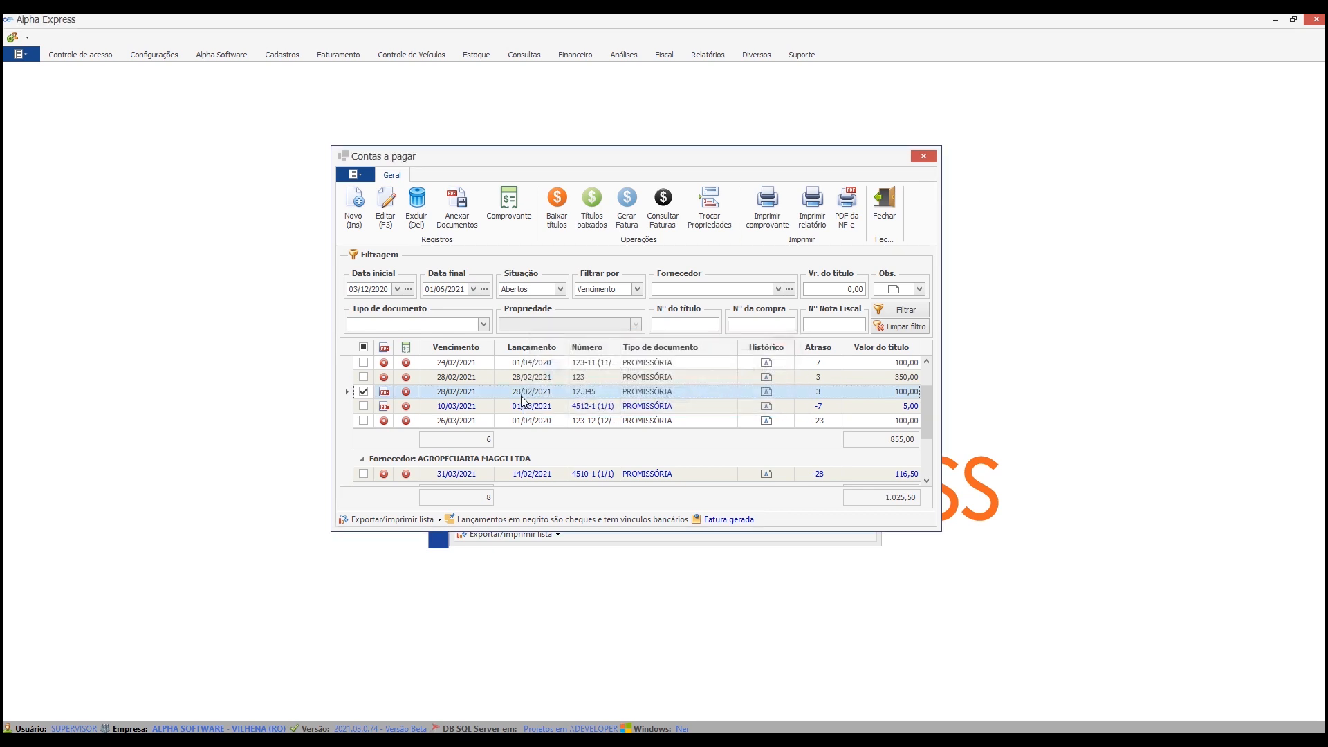
Filter the accounts payable list by the situation Pagos.
left_click(560, 289)
left_click(525, 313)
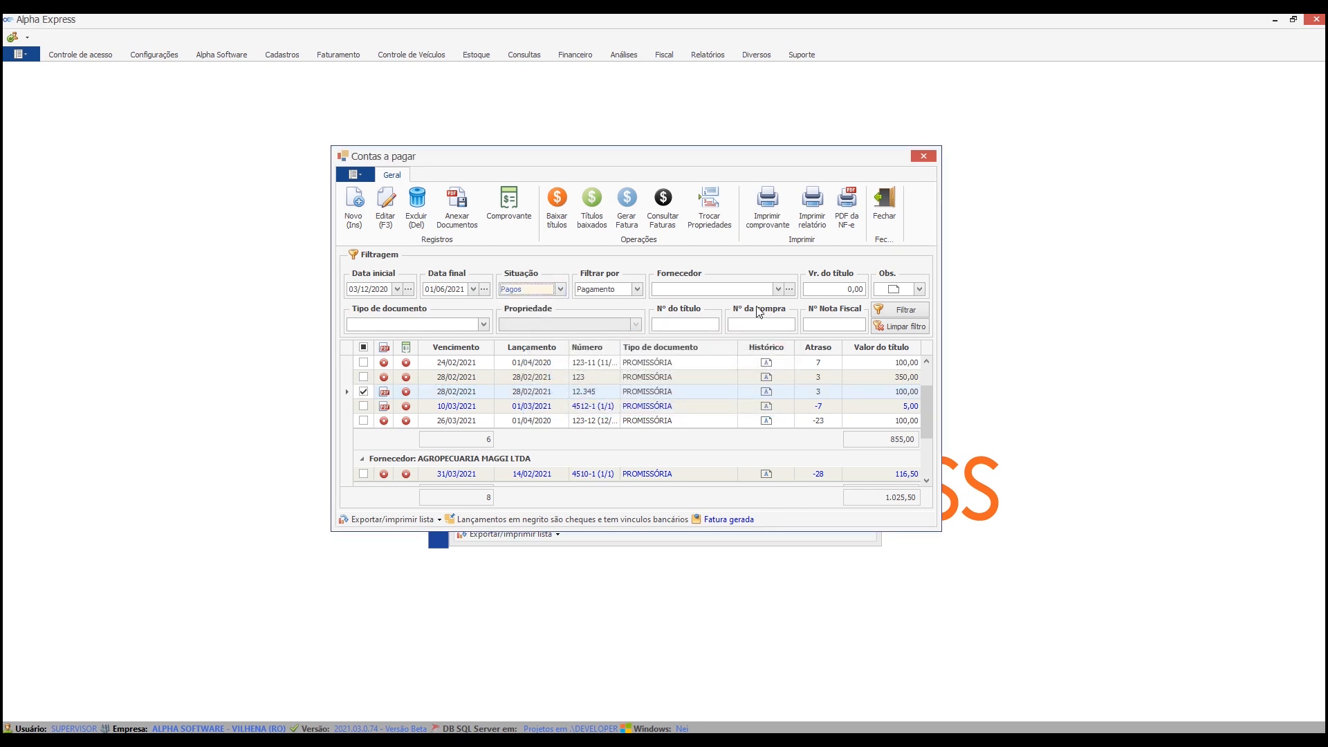
left_click(883, 311)
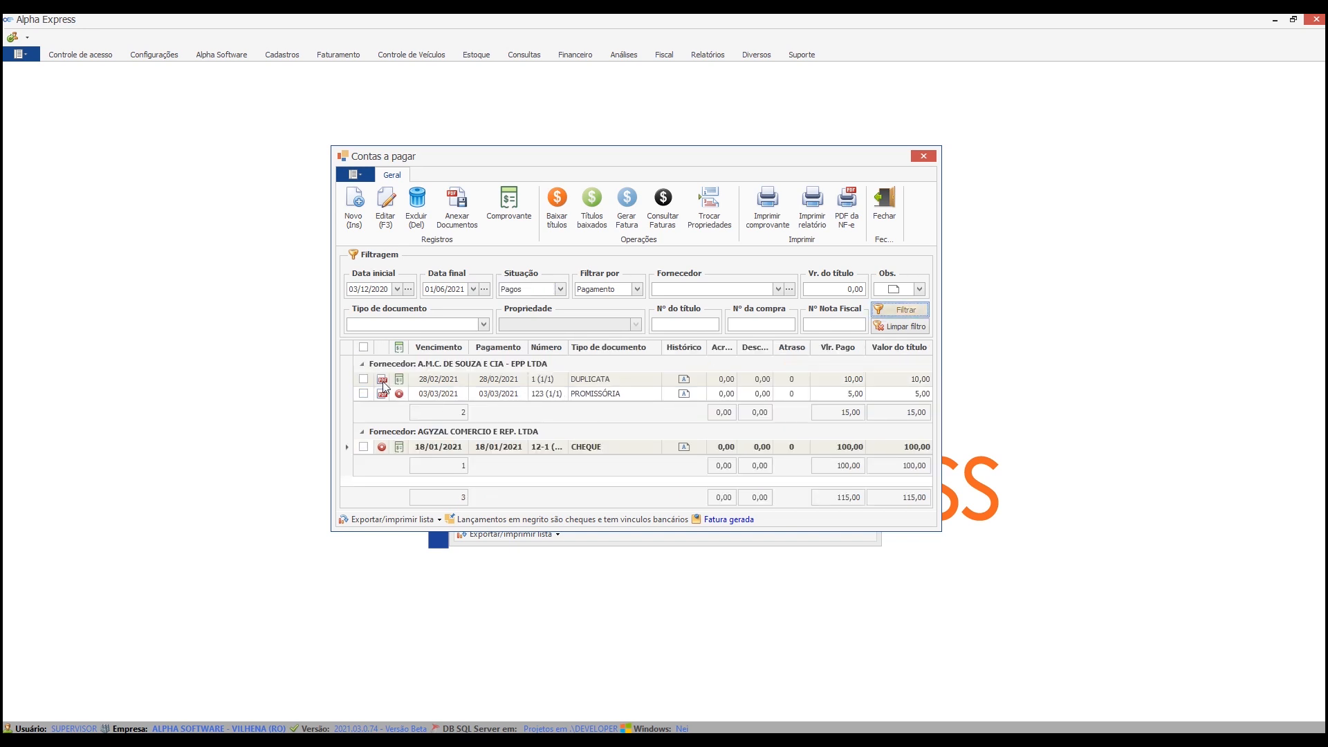
Attach AgendaFechado.png as the payment receipt of the 5,00 title paid on 03/03/2021.
left_click(361, 394)
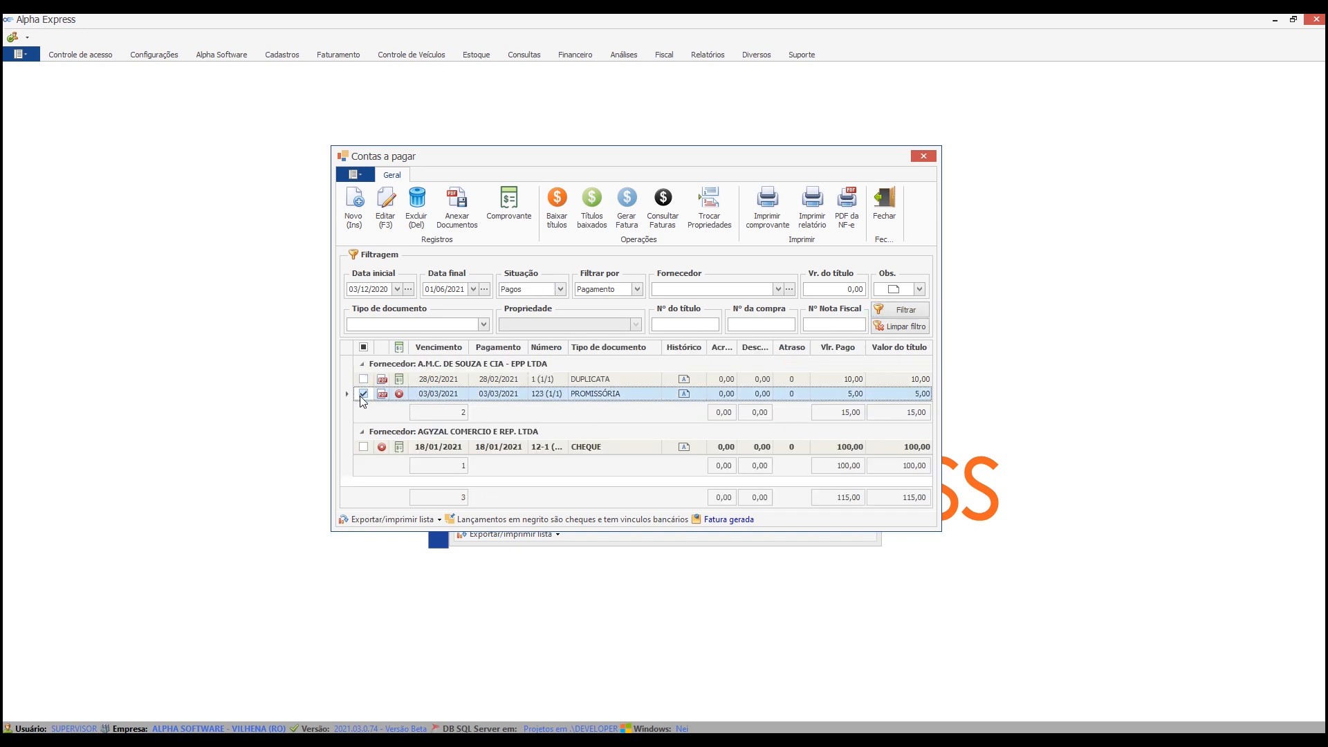
left_click(496, 213)
left_click(795, 266)
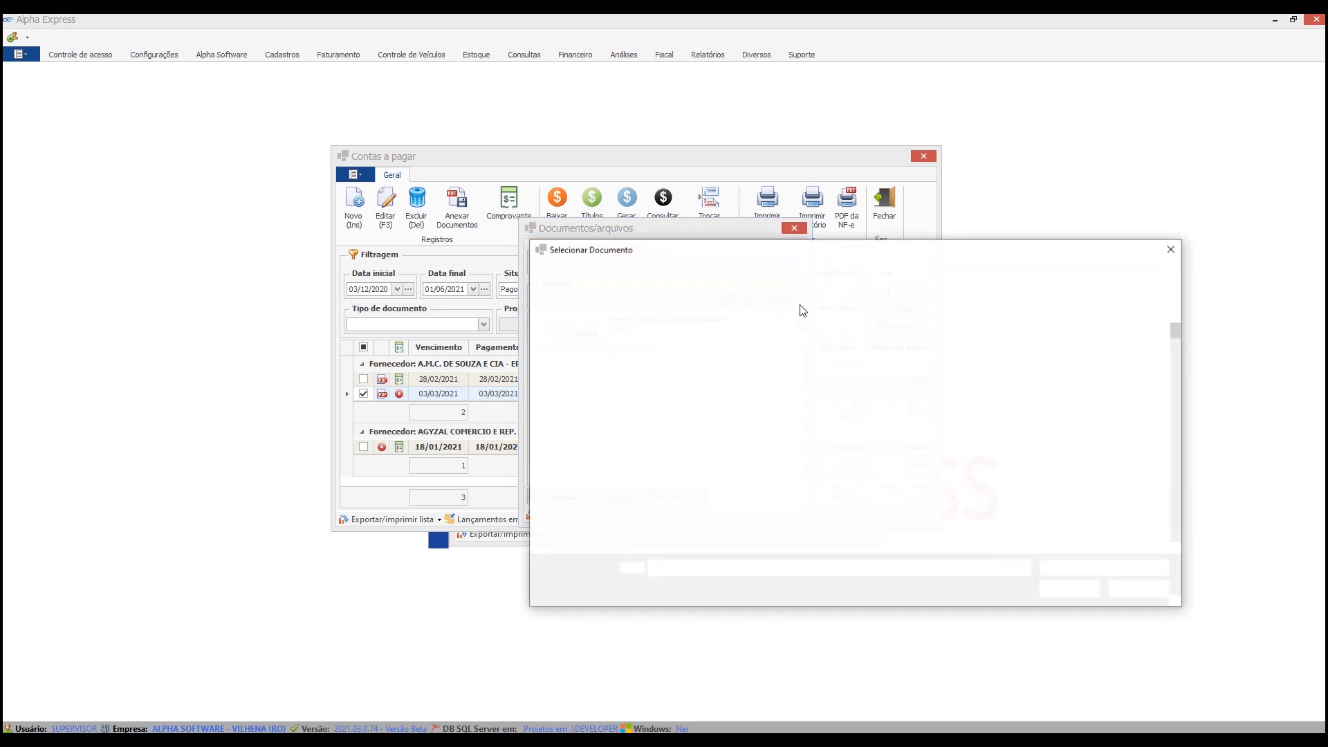
double_click(1121, 504)
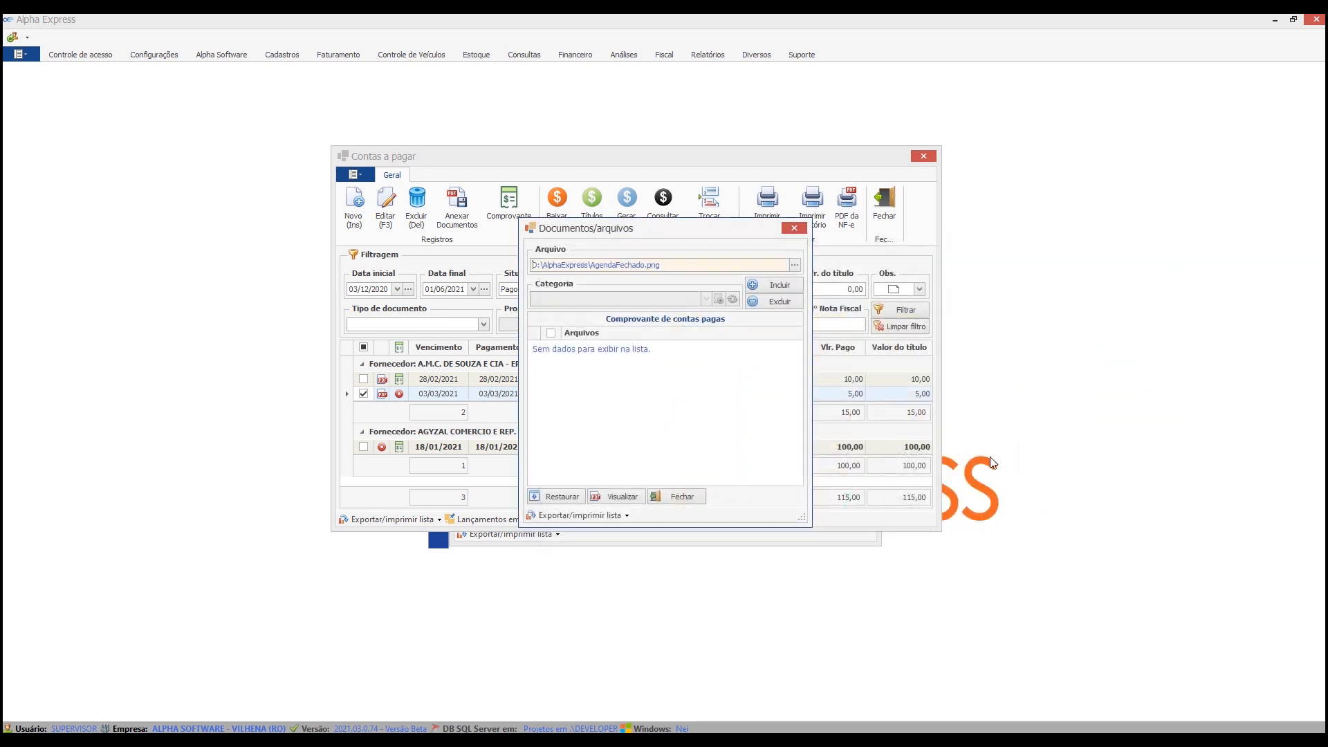
left_click(781, 286)
left_click(635, 394)
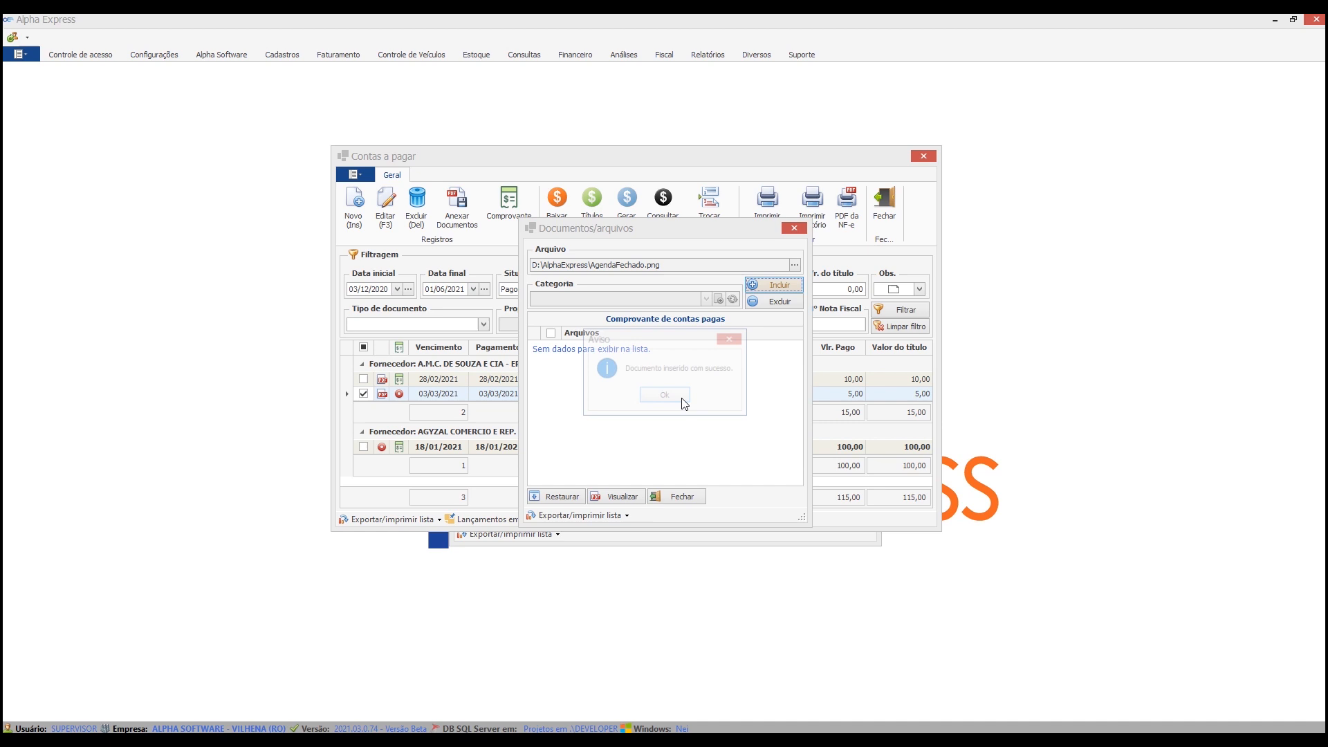
left_click(676, 399)
left_click(679, 498)
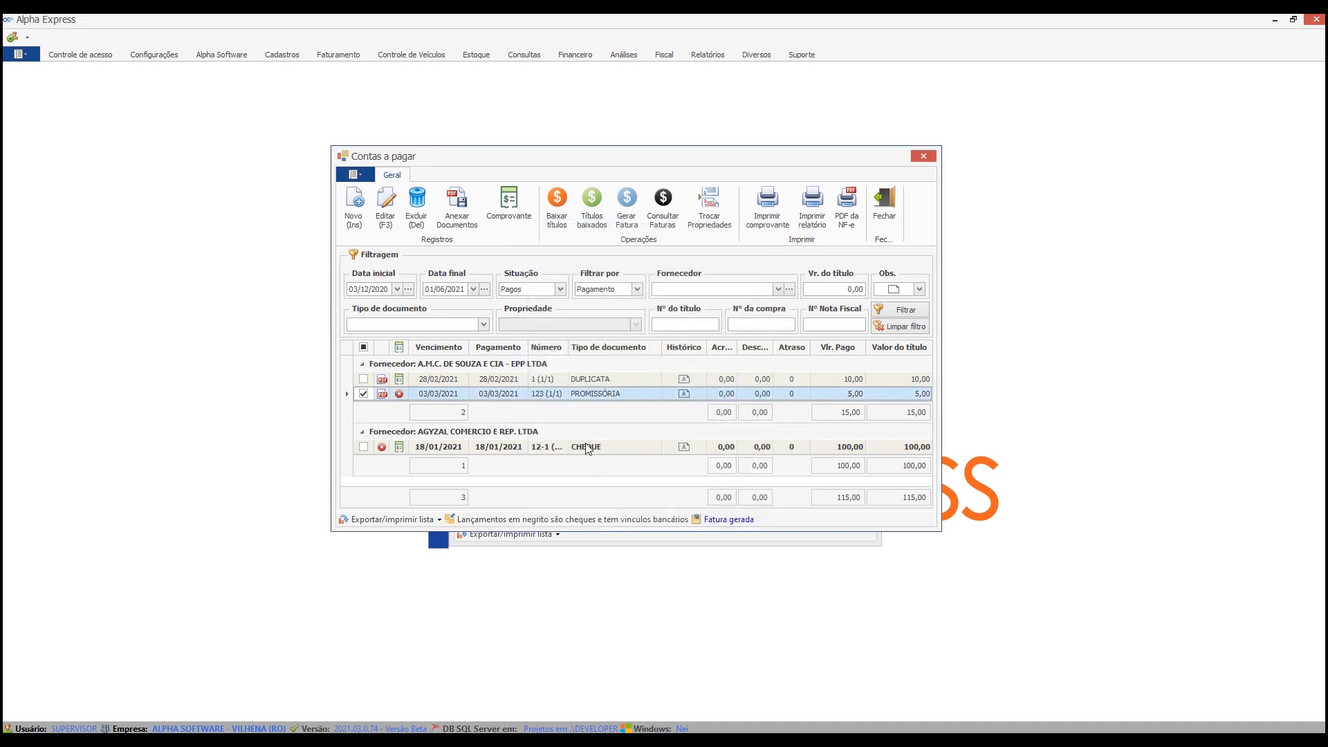
Refresh the list of paid titles and slightly widen the attached documents column.
left_click(896, 310)
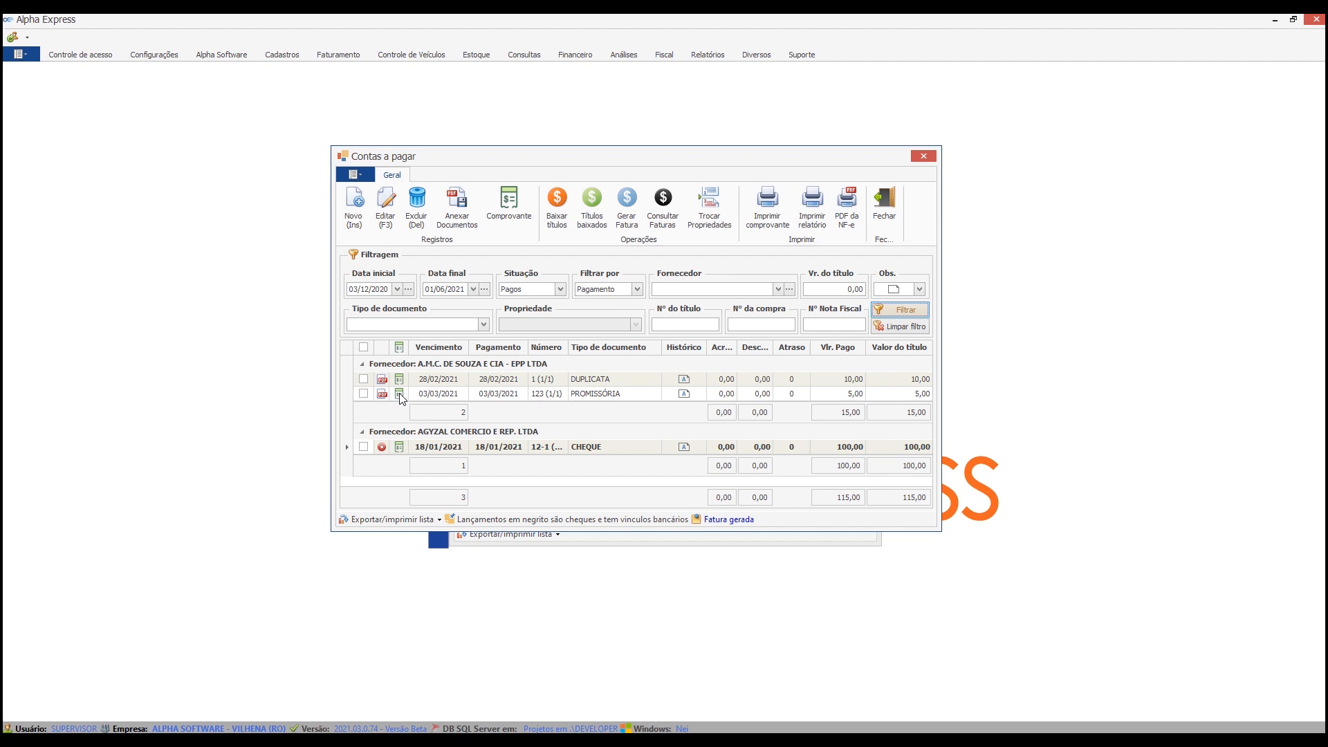
left_click_drag(391, 349, 392, 350)
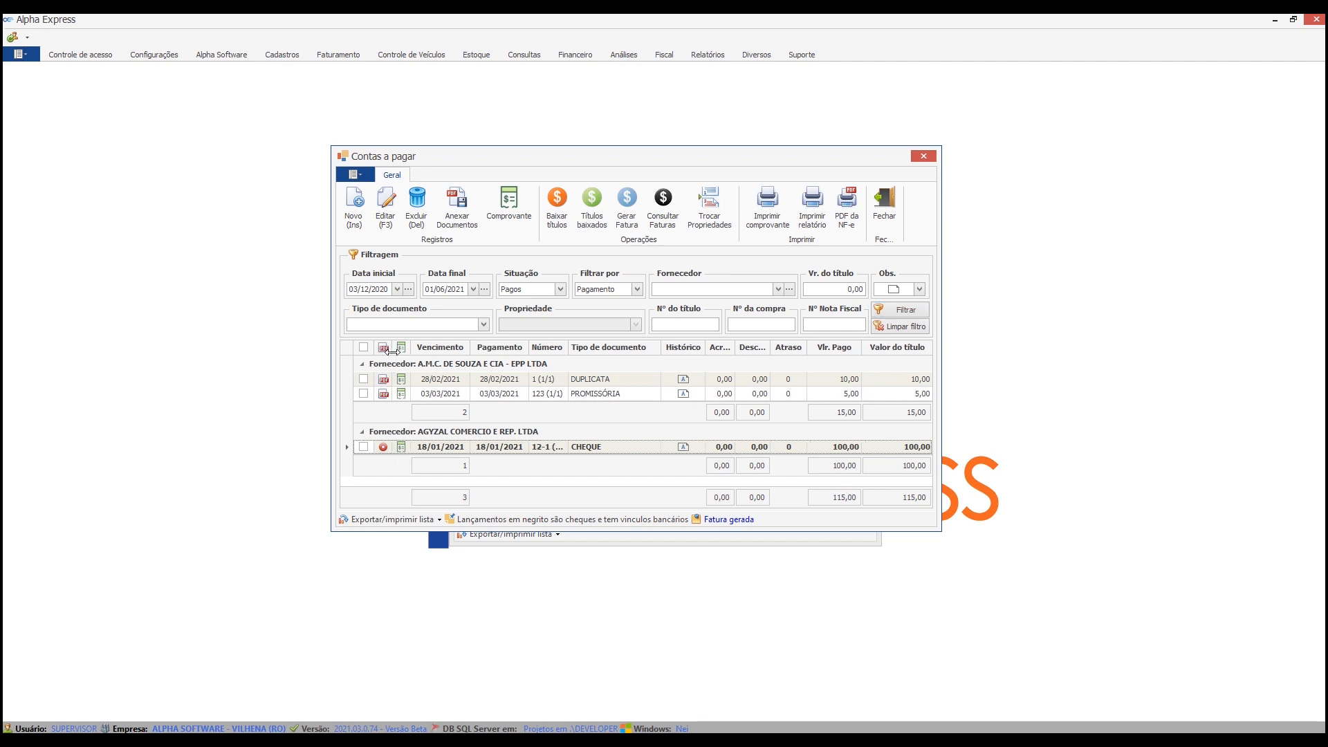
left_click(396, 395)
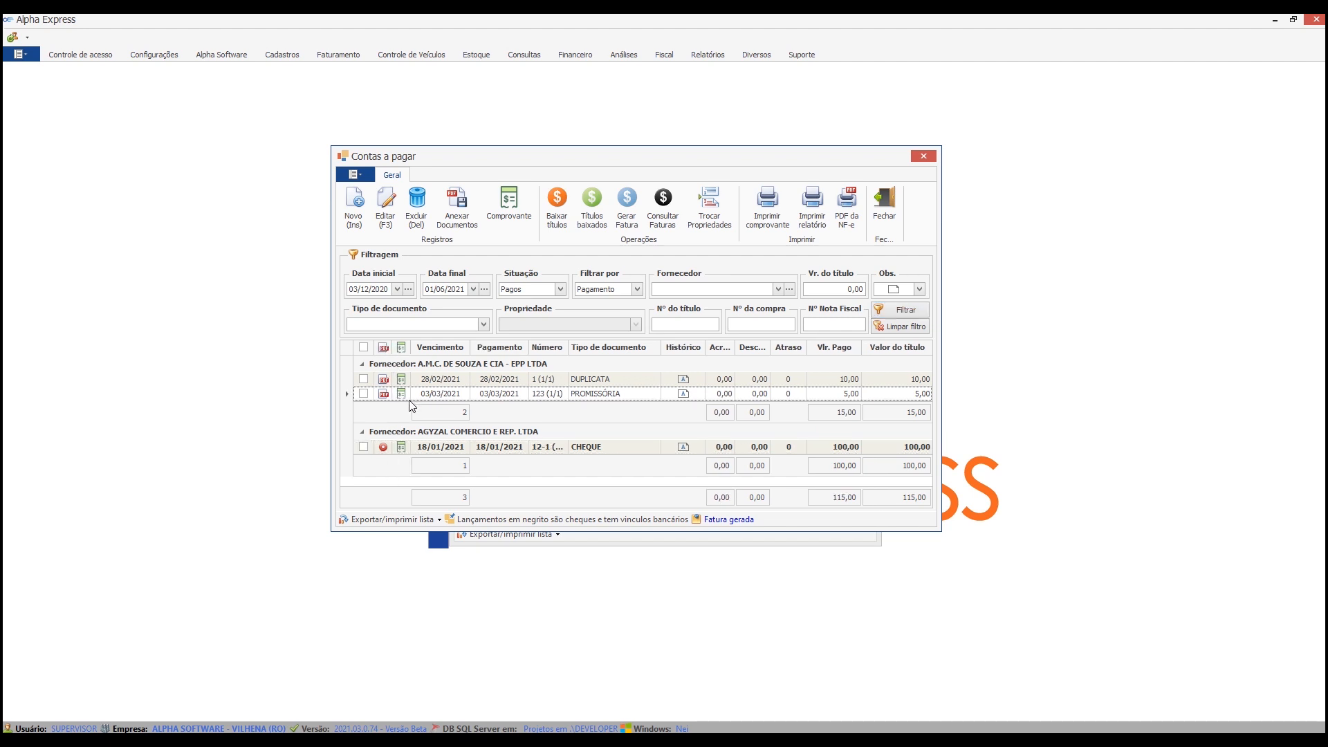
Mark the 5,00 title paid on 03/03/2021 and list all suppliers' titles in the paid titles window.
left_click(363, 393)
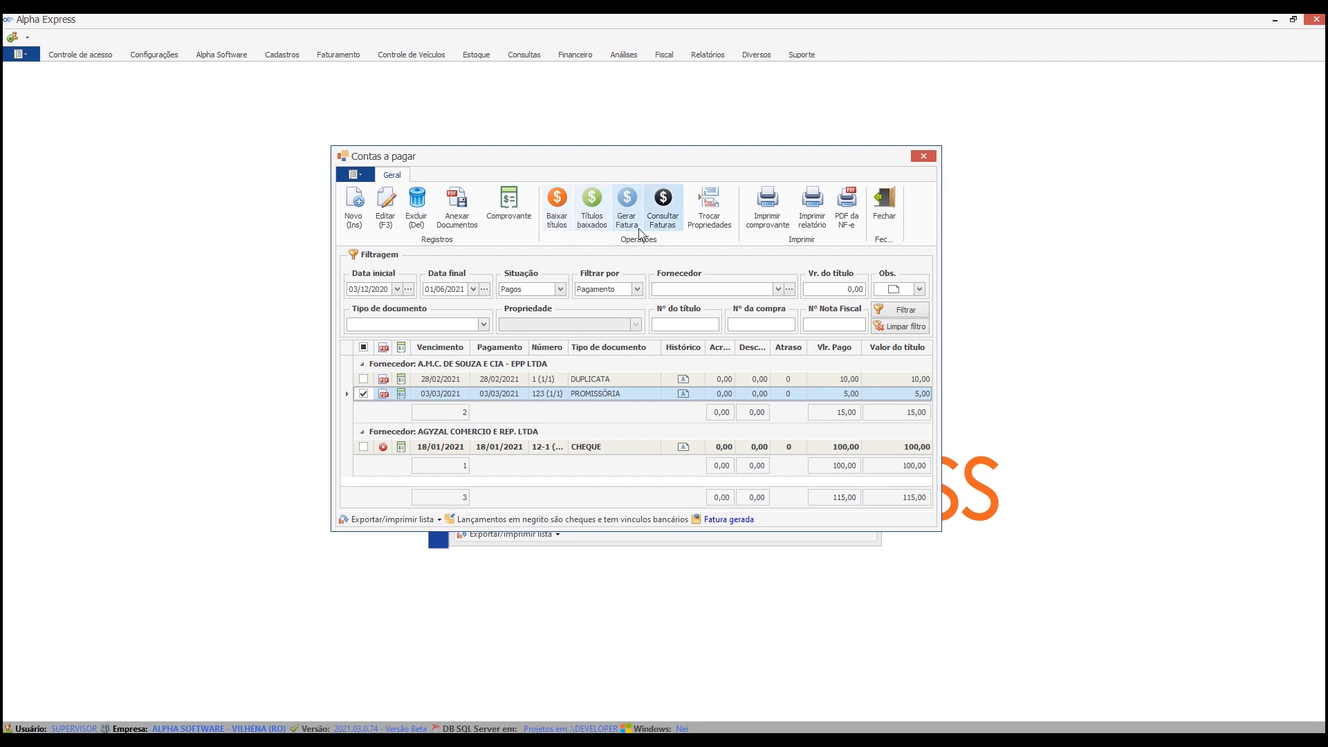
left_click(596, 211)
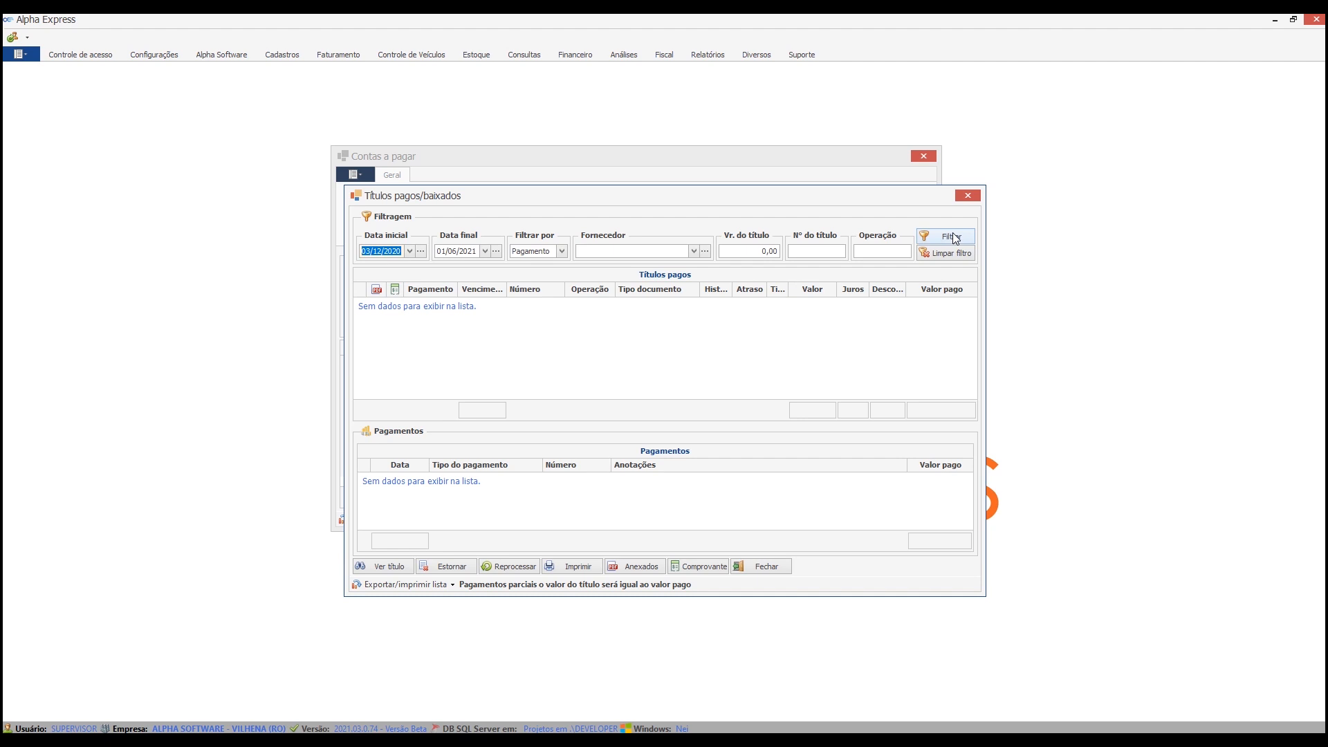
left_click(955, 238)
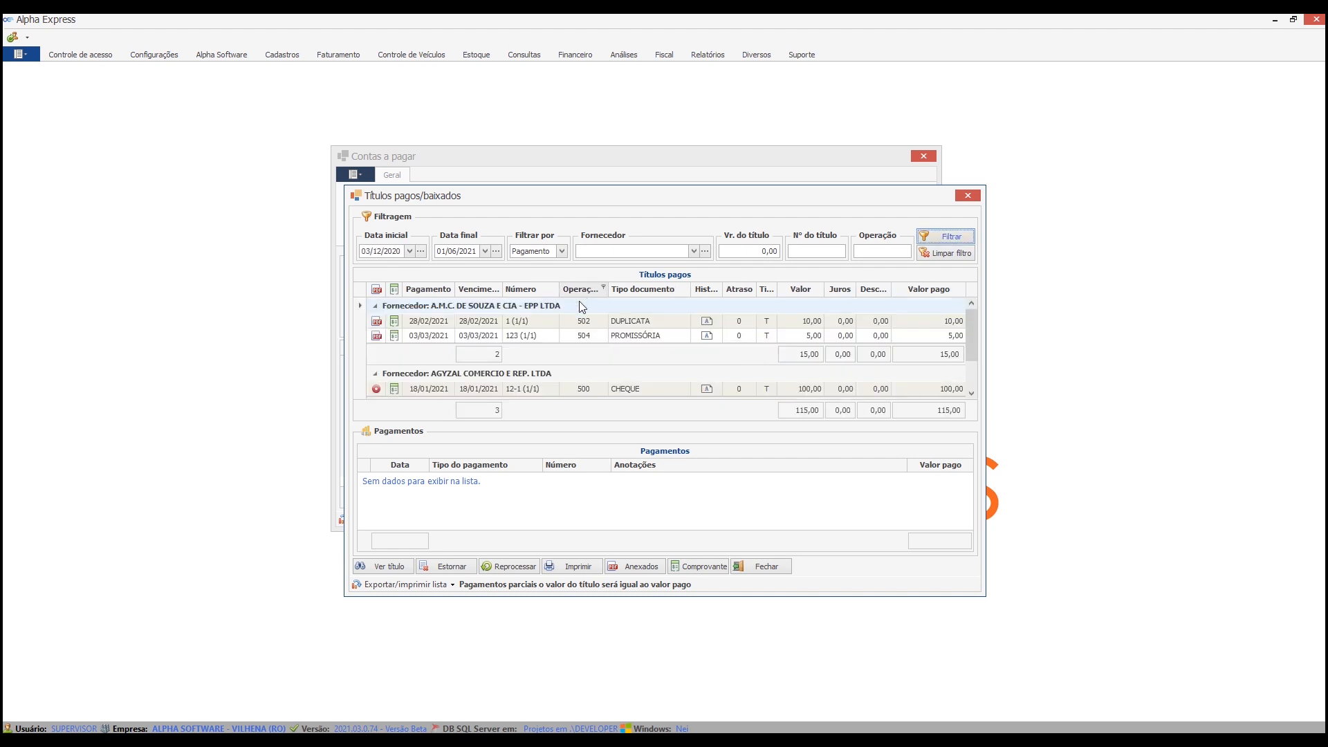
View the payment receipt and attached documents of the 5,00 title paid on 03/03/2021, and close the paid titles window.
left_click(395, 336)
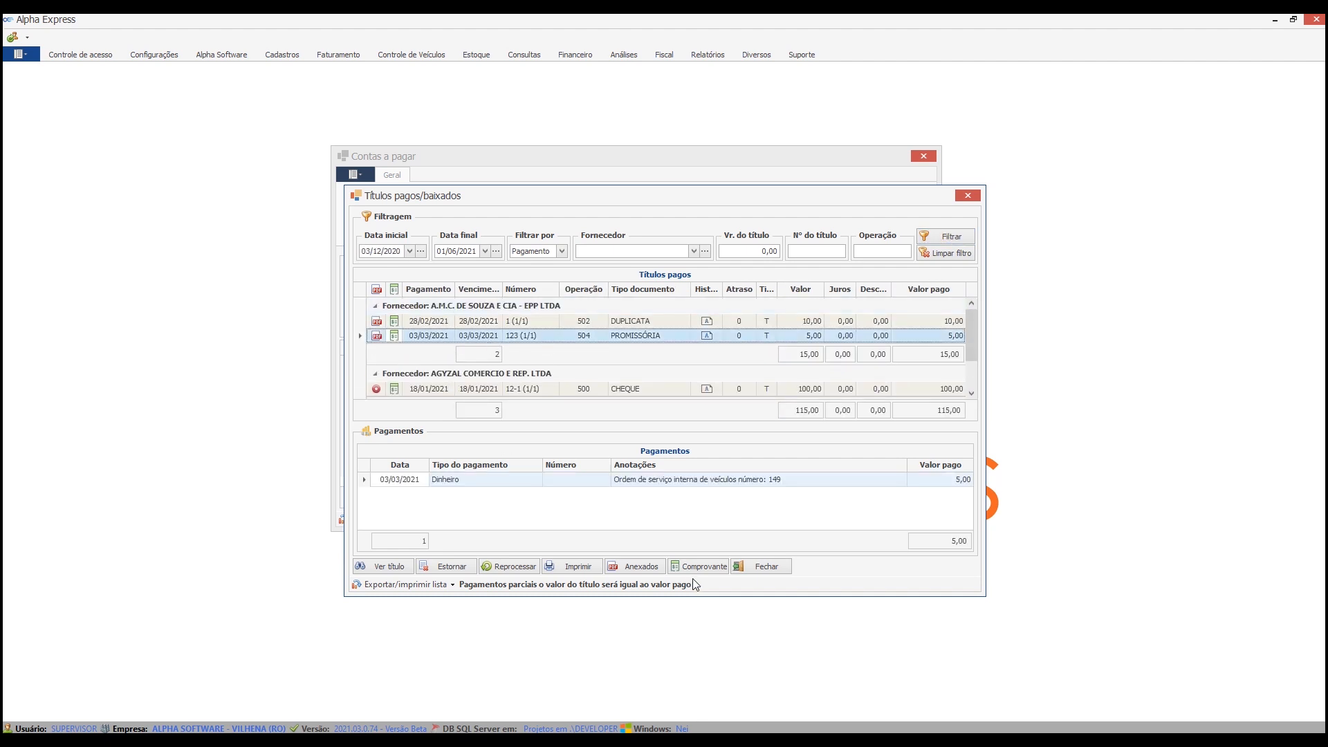
left_click(717, 570)
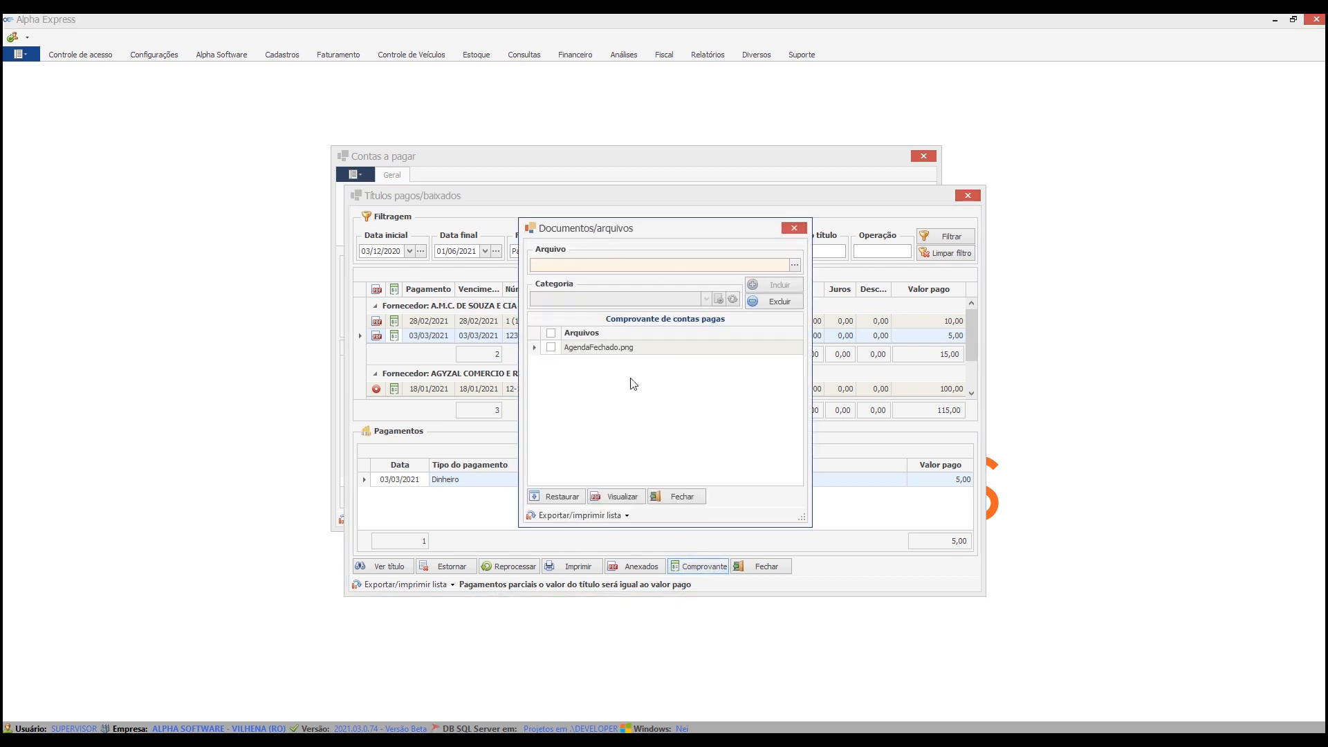
left_click(673, 496)
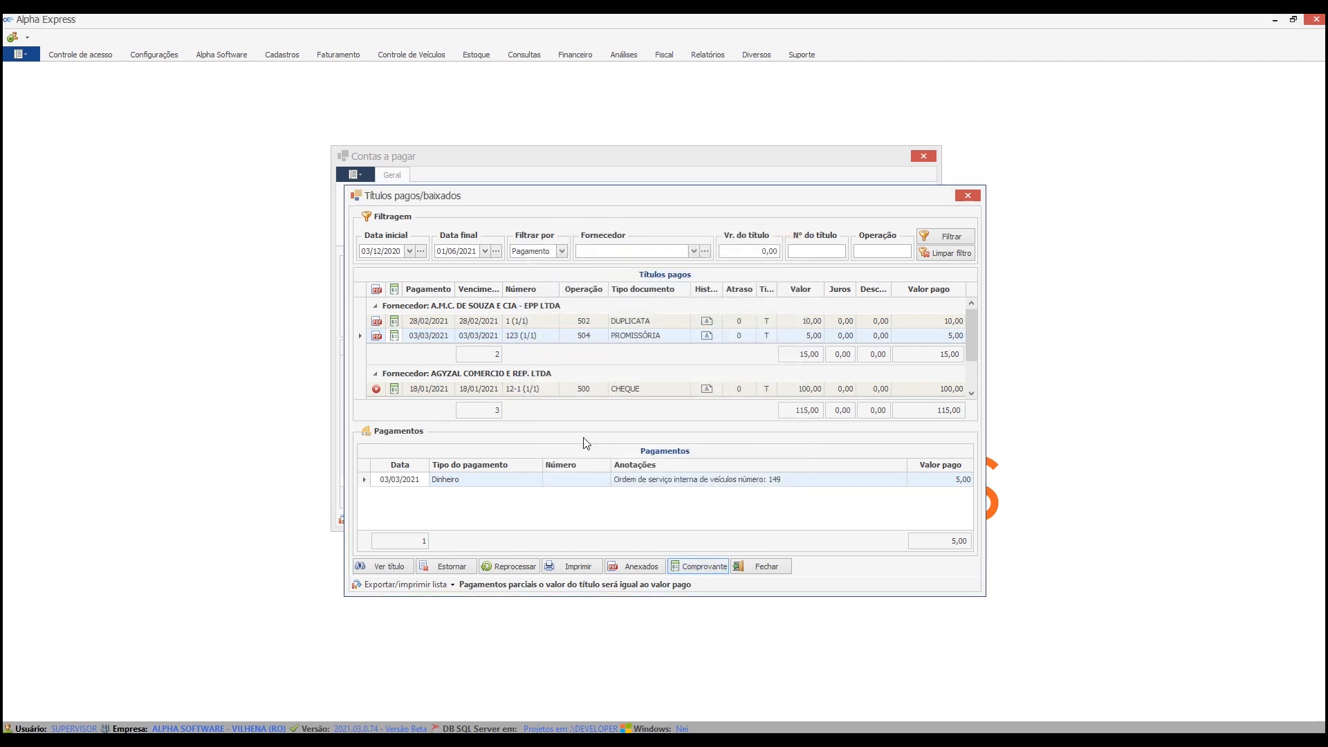
left_click(650, 565)
left_click(679, 500)
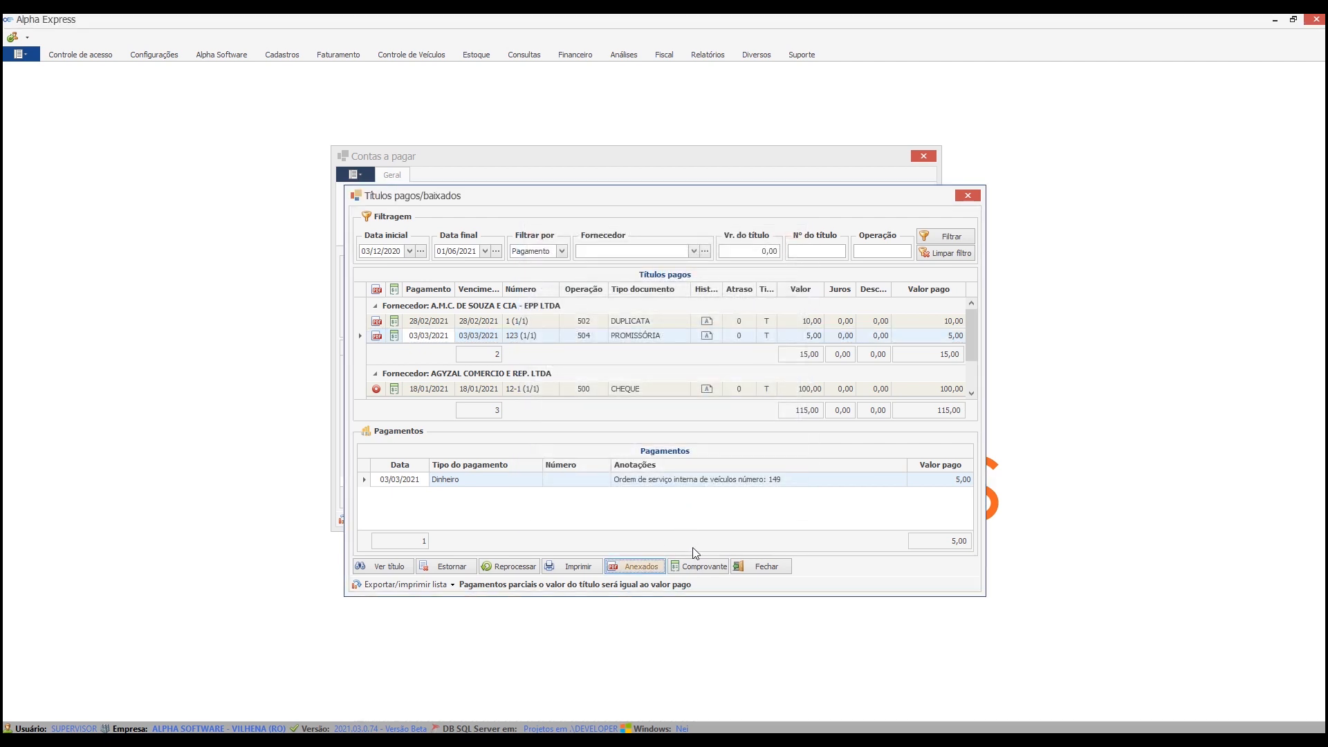
left_click(700, 566)
left_click(682, 496)
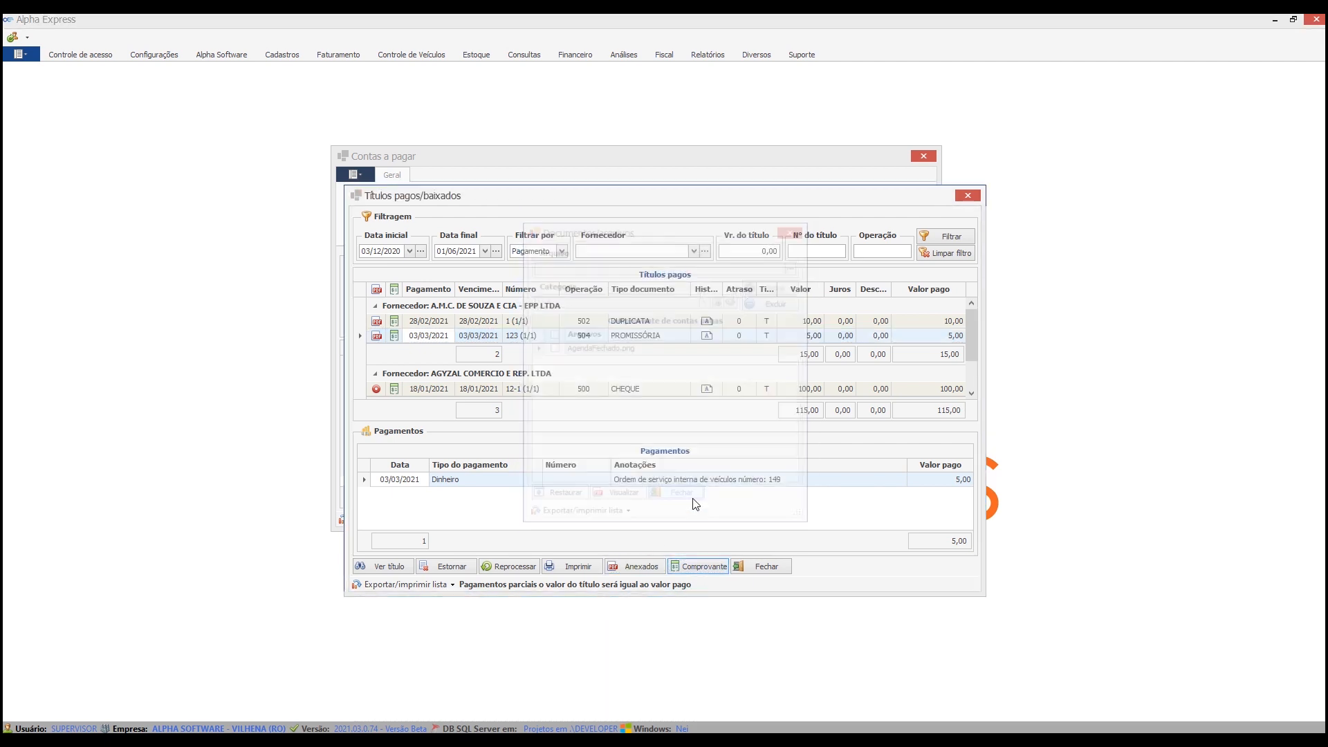
left_click(768, 568)
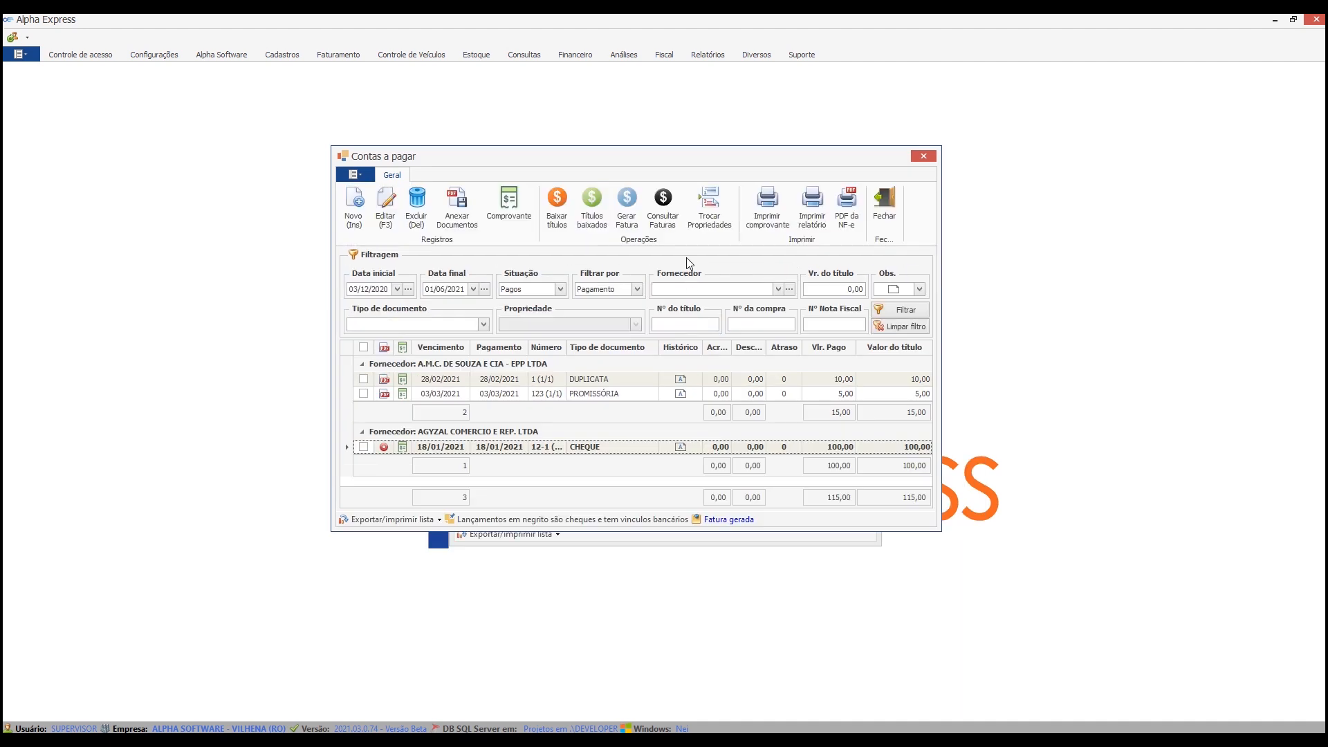
List the generated invoices and view the payment receipt of the title paid on 01/03/2021, closing the invoice query.
left_click(663, 206)
left_click(946, 224)
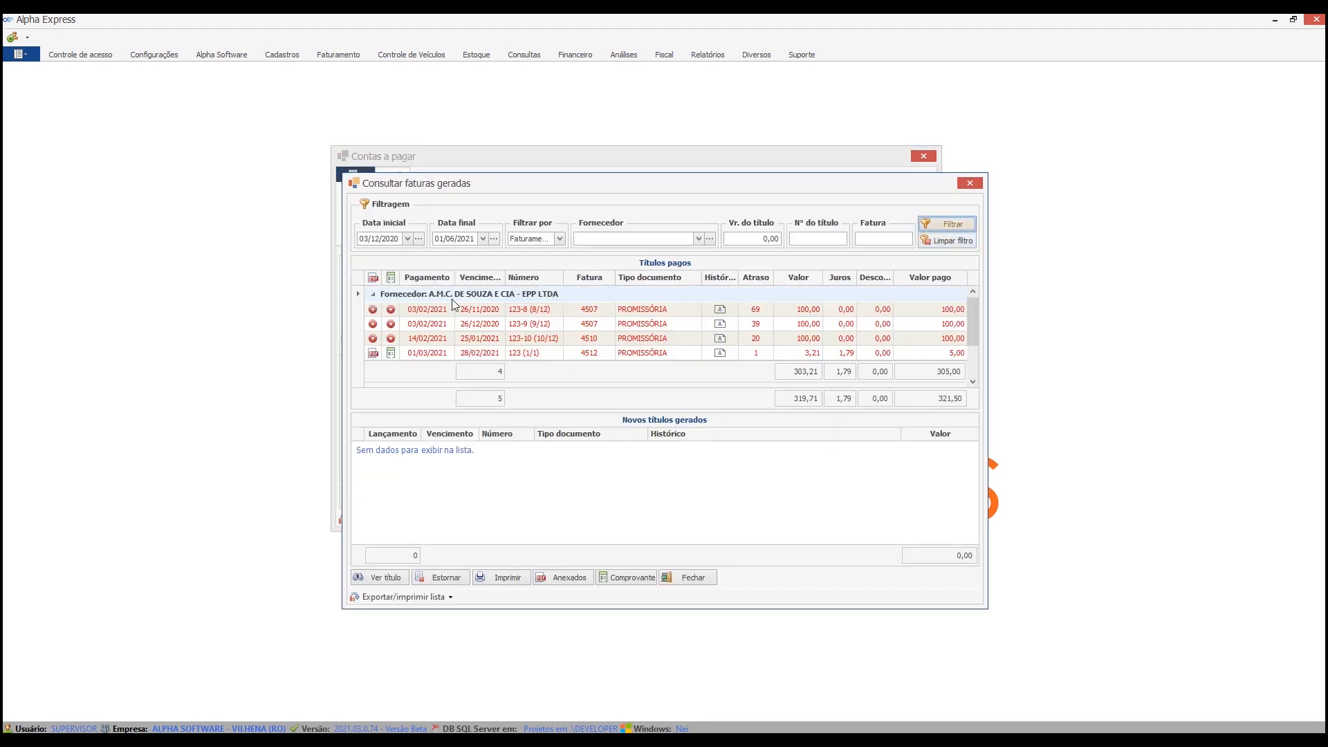
left_click(409, 353)
left_click(635, 578)
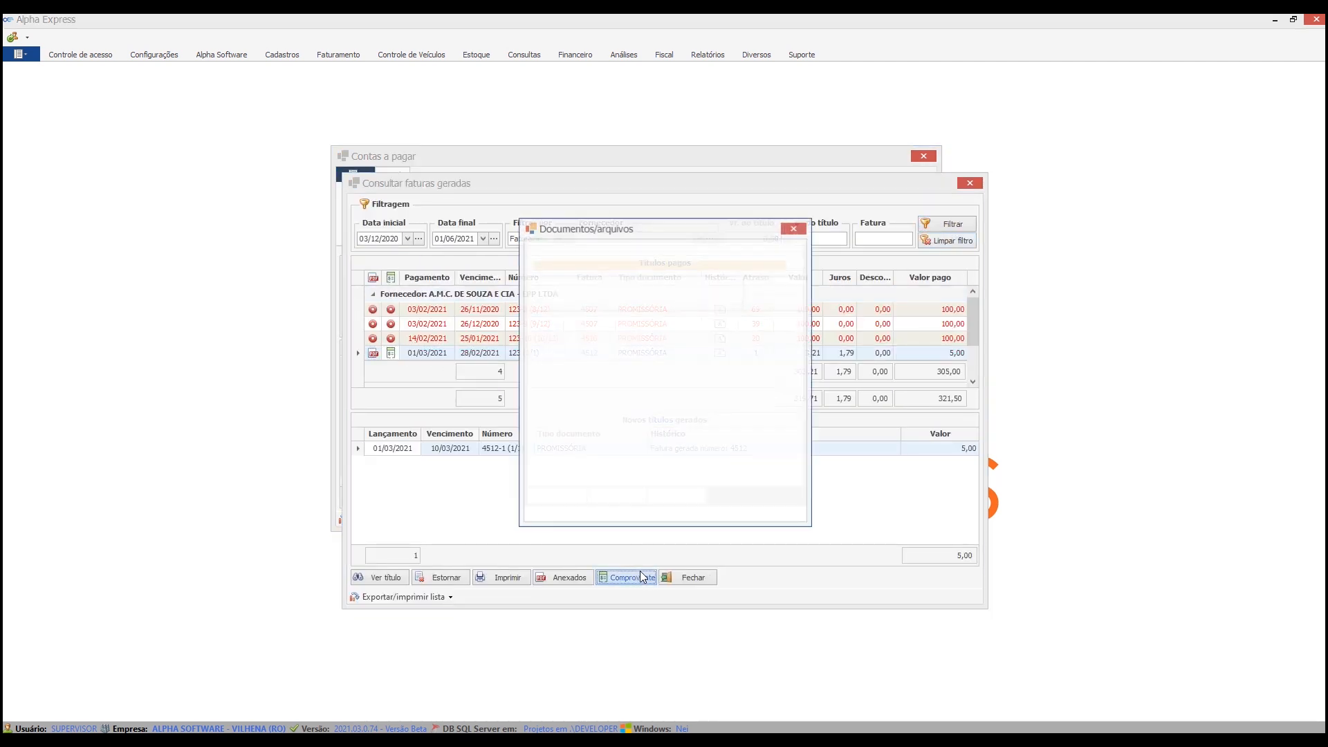
left_click(696, 497)
left_click(694, 578)
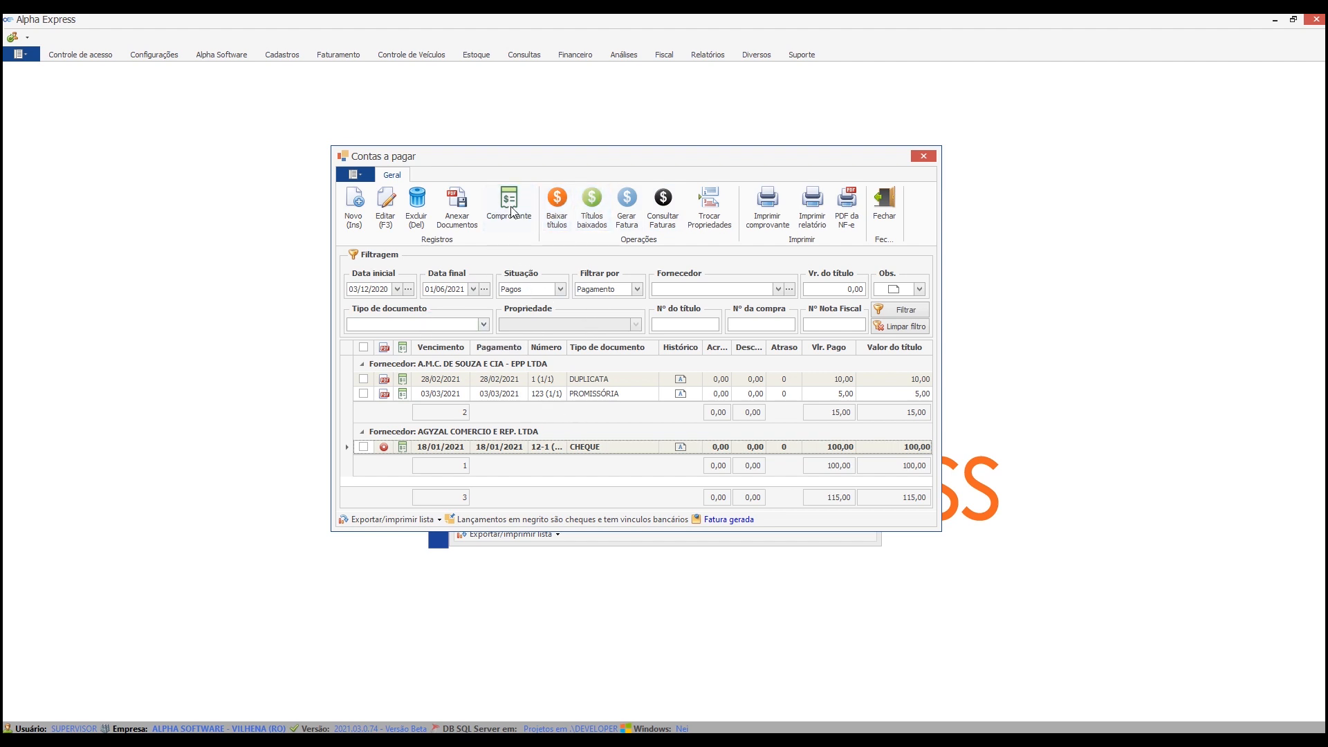
Examine the accounts receivable document and receipt options and its freight invoice window, closing both without saving anything.
left_click(575, 55)
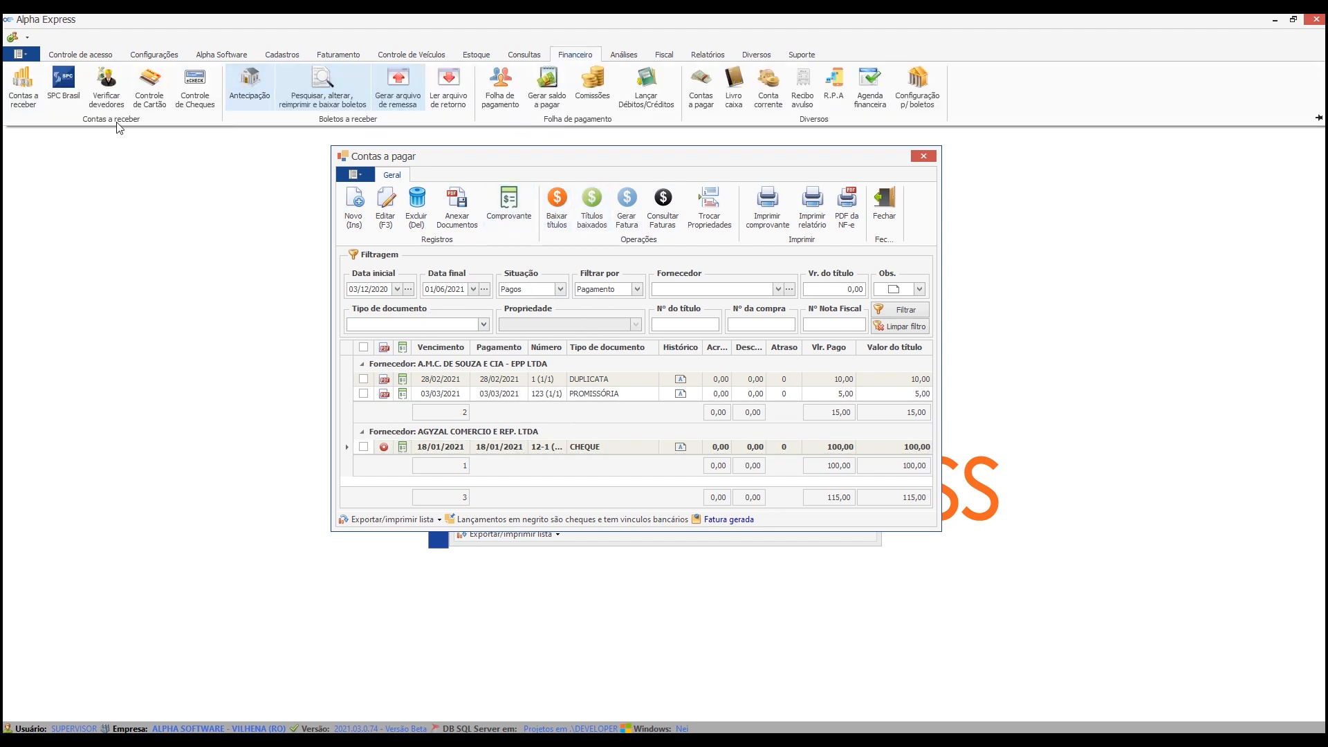
left_click(23, 96)
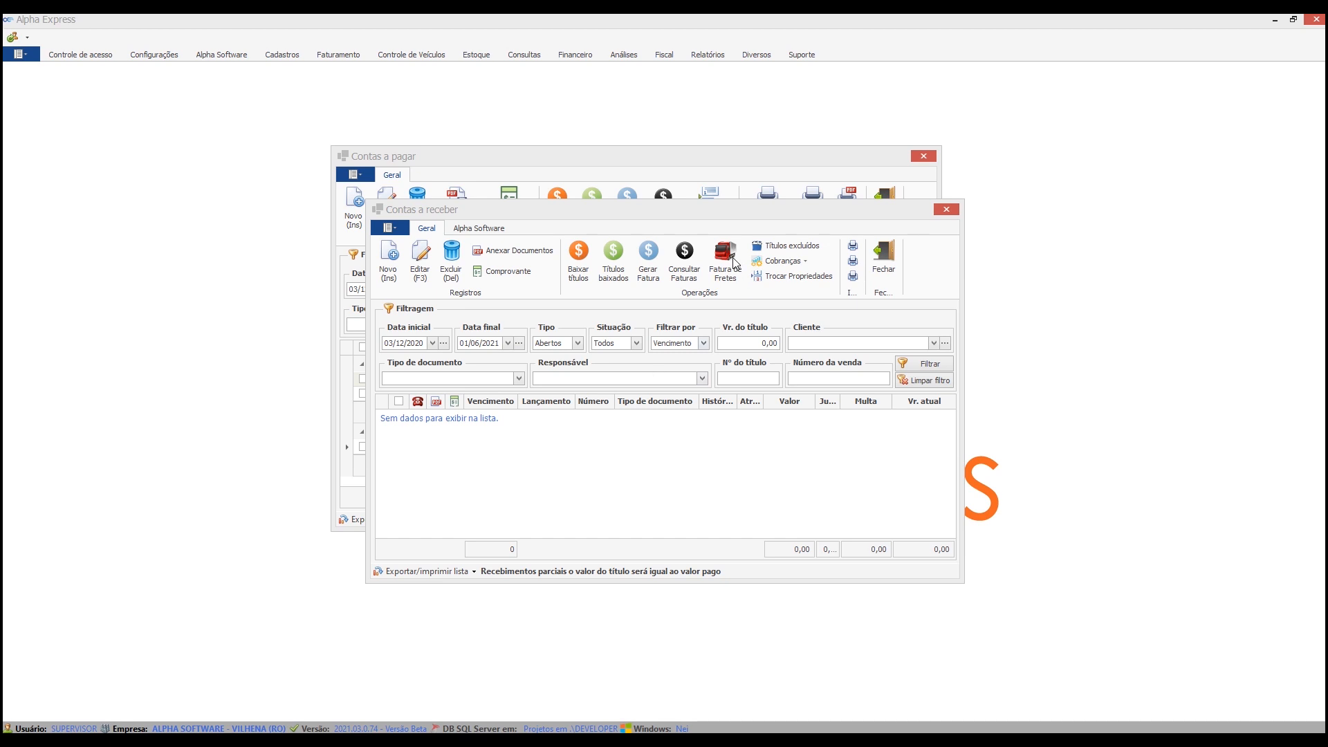
left_click(725, 212)
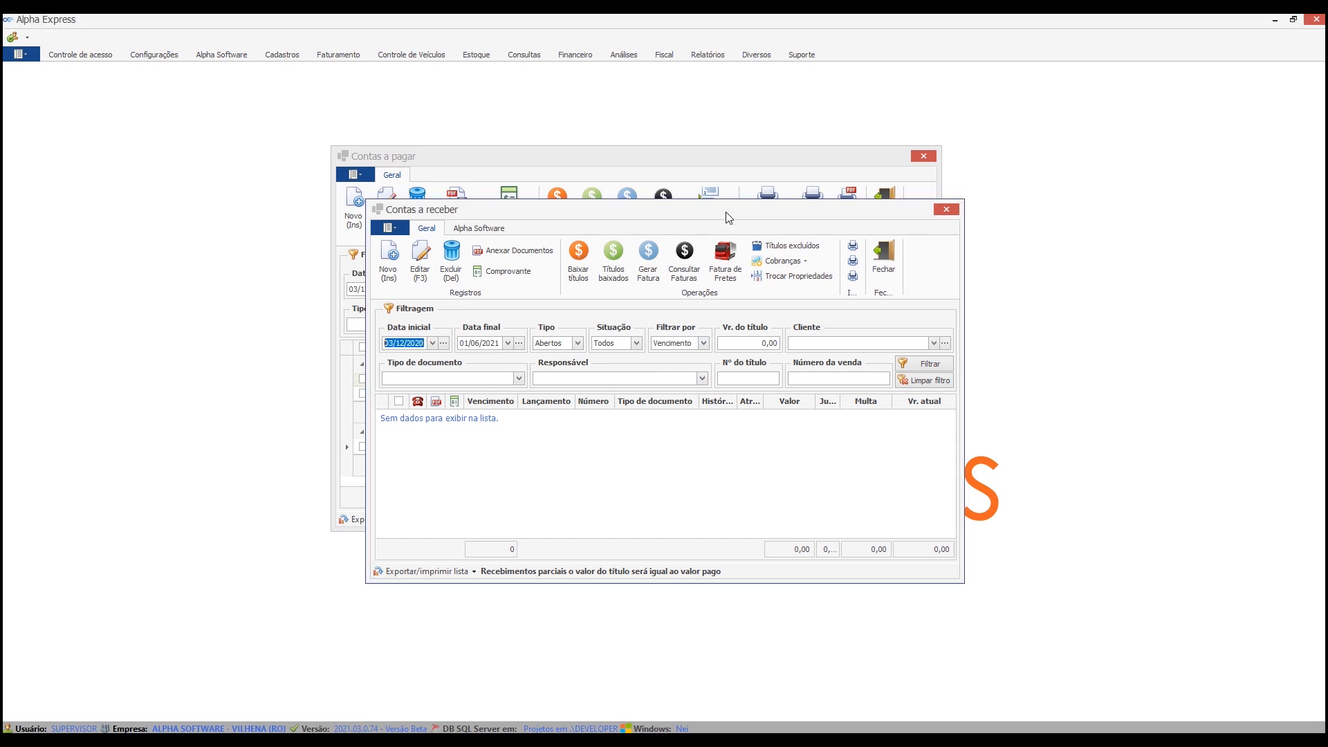
left_click(730, 266)
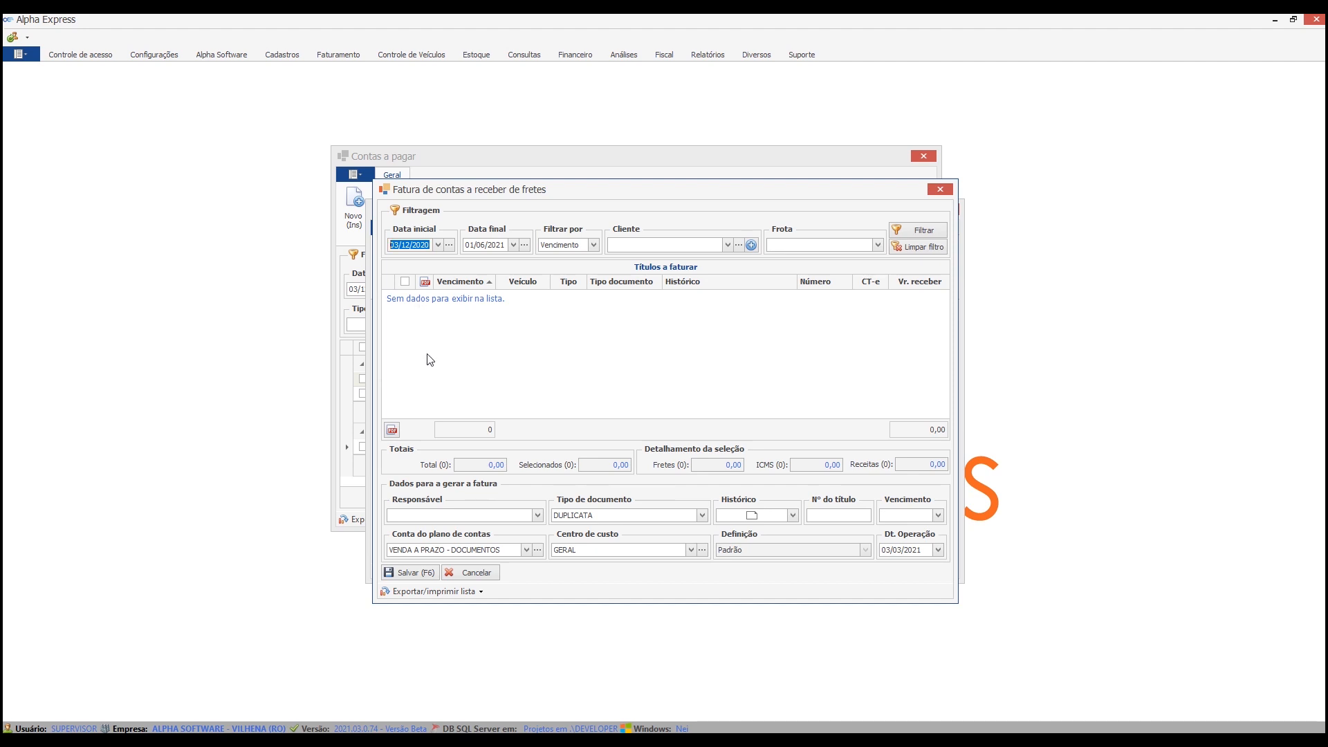
left_click_drag(824, 191, 855, 350)
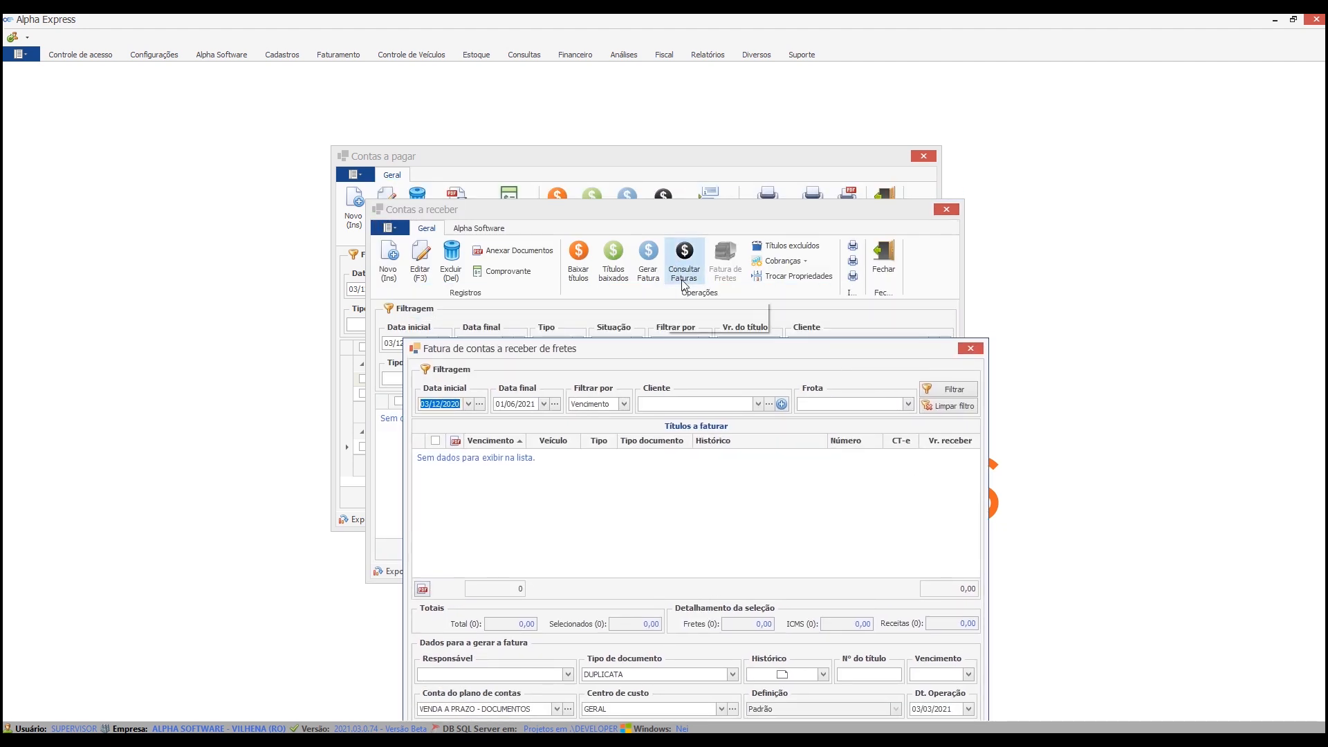
left_click_drag(735, 351, 695, 193)
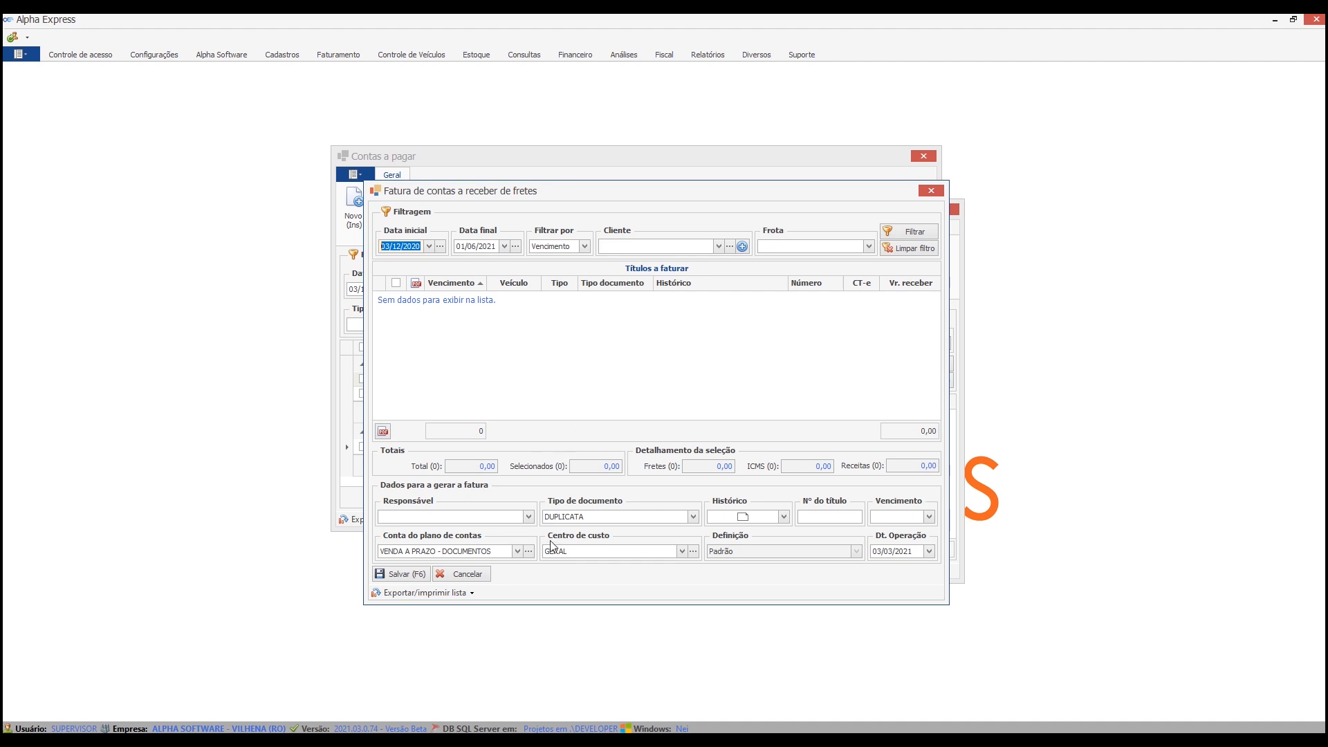
left_click(478, 583)
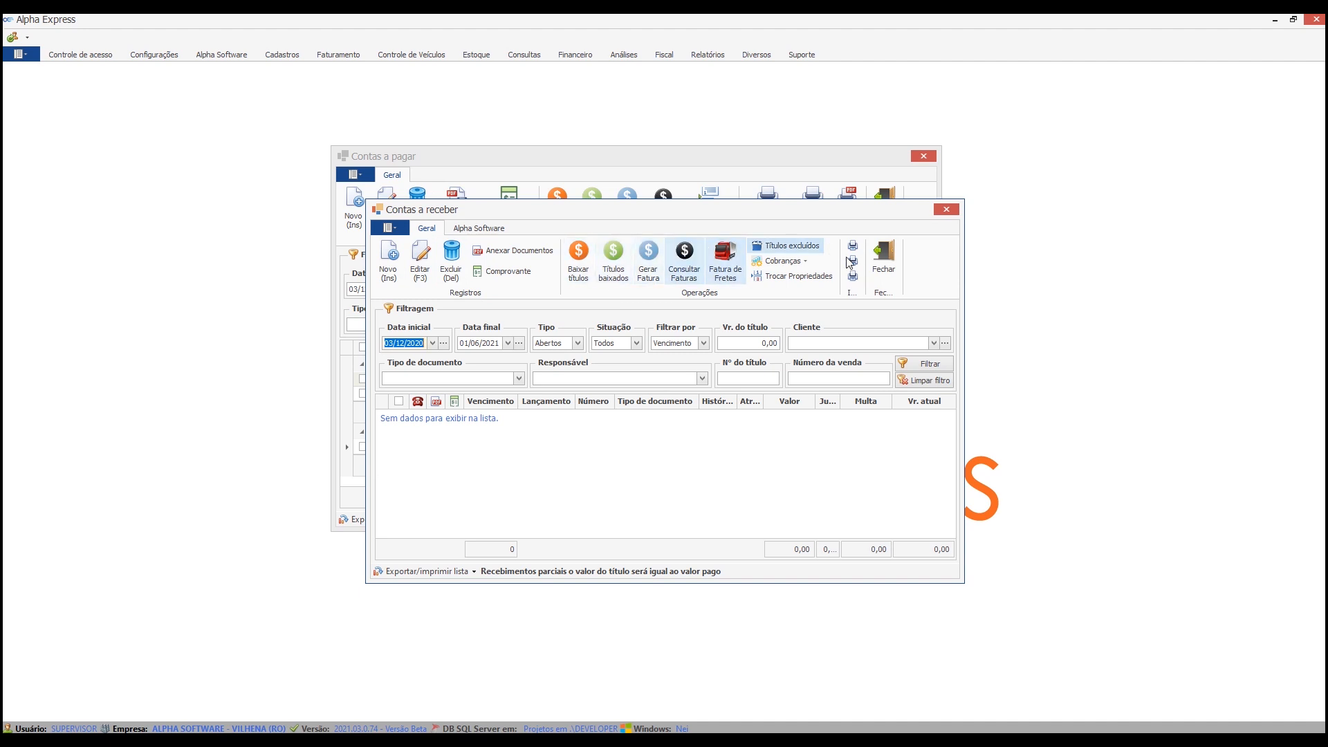
left_click(896, 265)
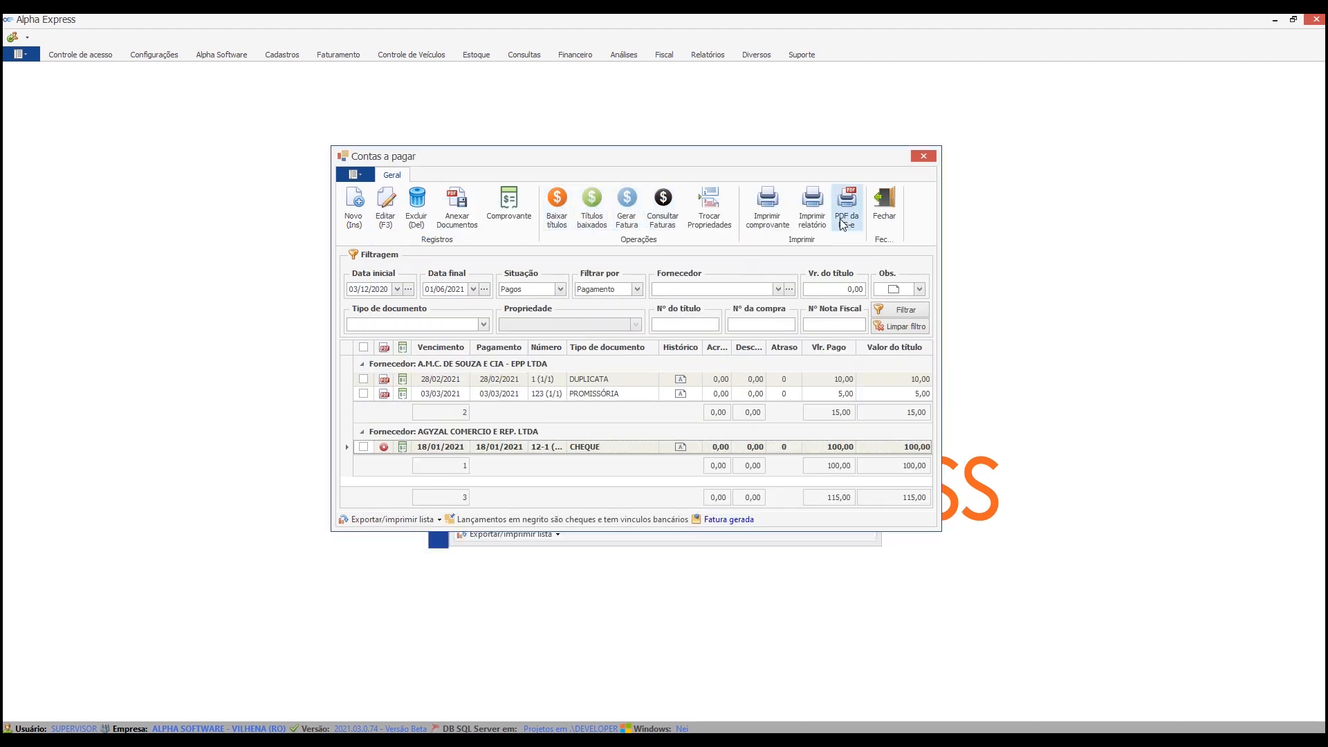
Leave accounts payable, grant all tasks to the ADMINISTRAÇÃO access group, save it and close the access group registration.
left_click(108, 54)
left_click(889, 207)
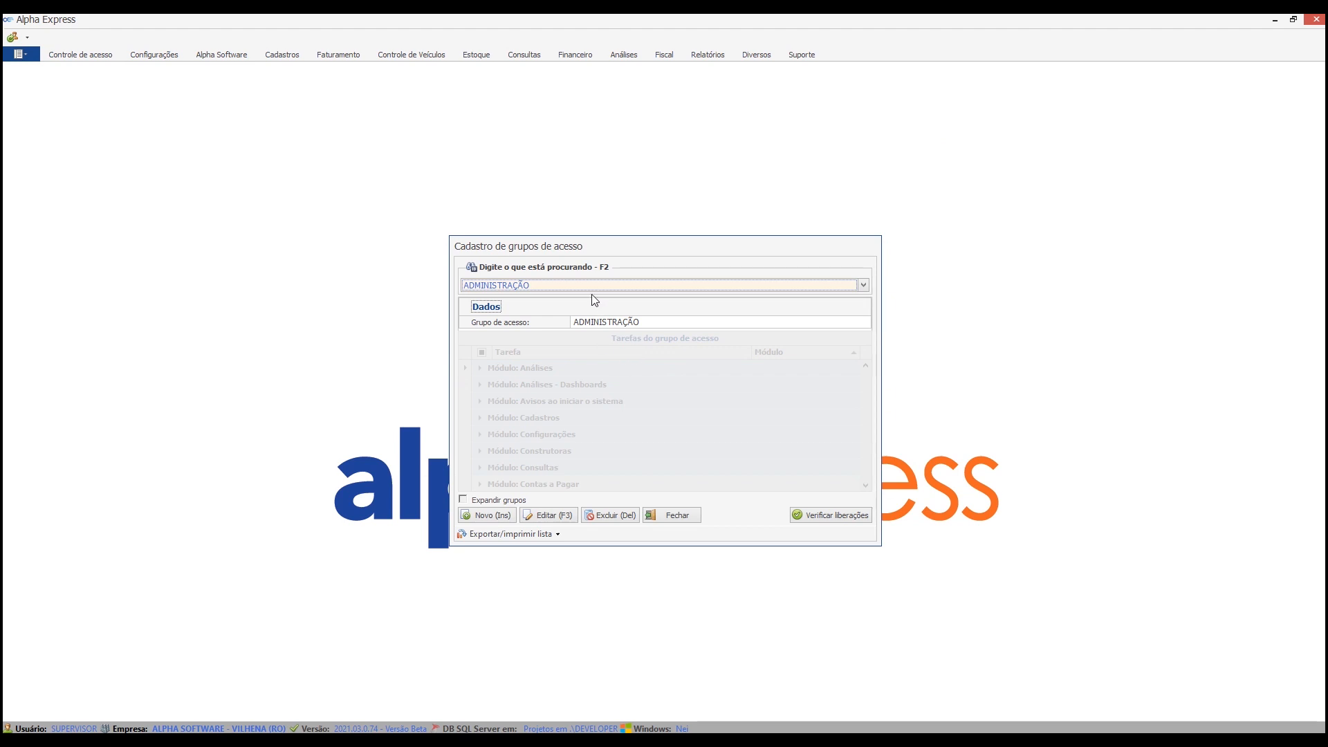
left_click(548, 515)
scroll(557, 406, "down", 4)
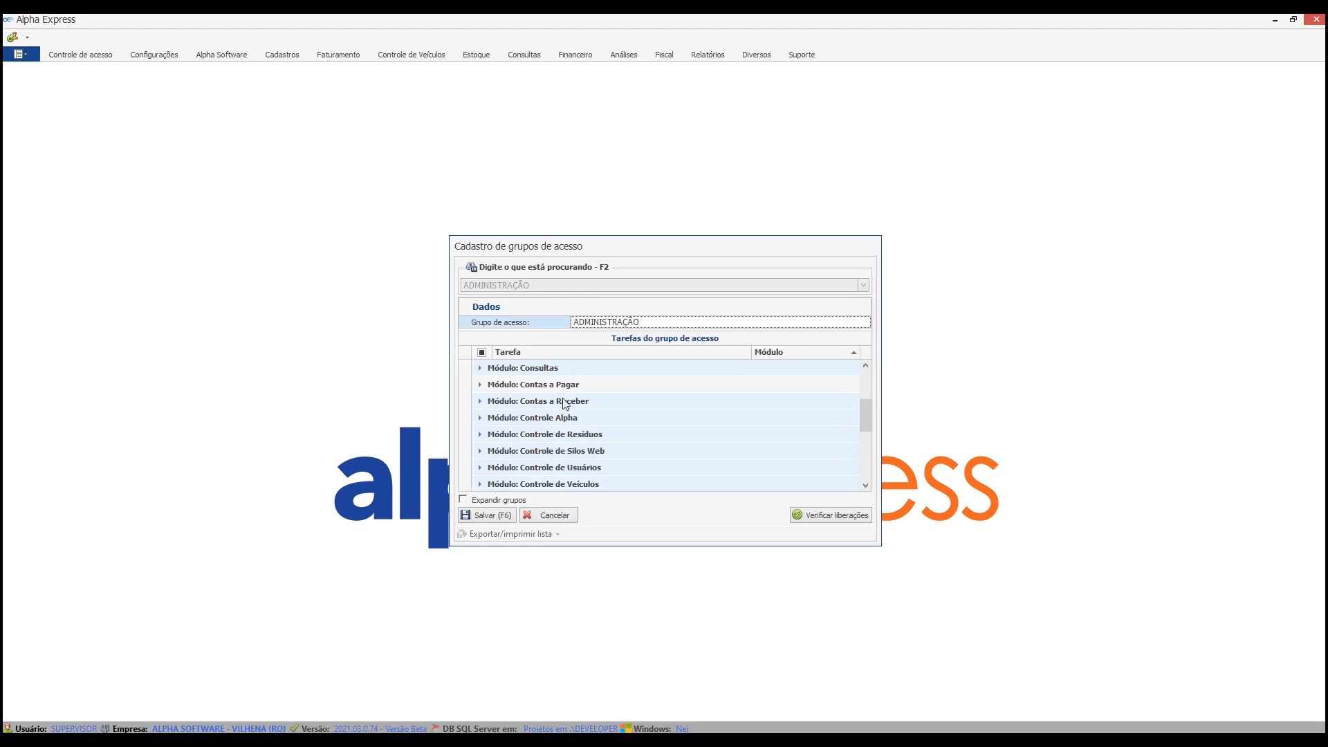
left_click(479, 384)
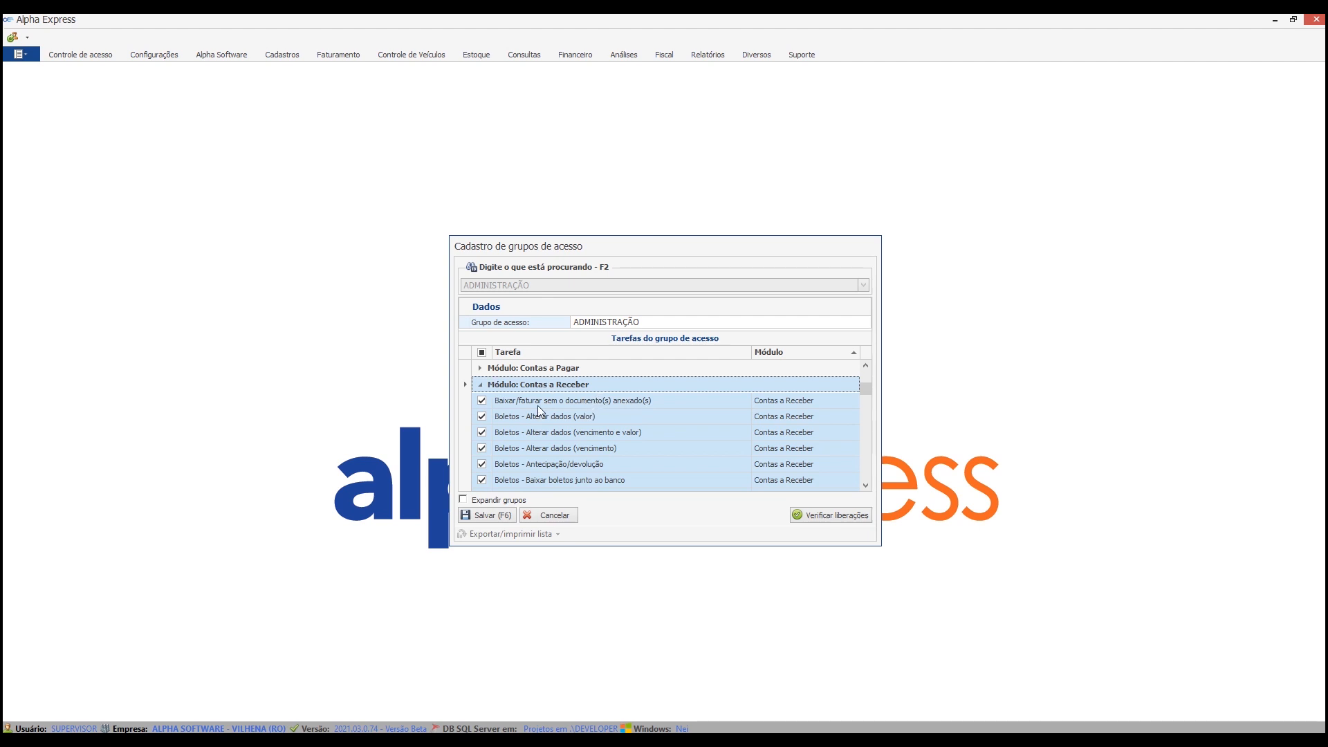
left_click(483, 368)
left_click(500, 514)
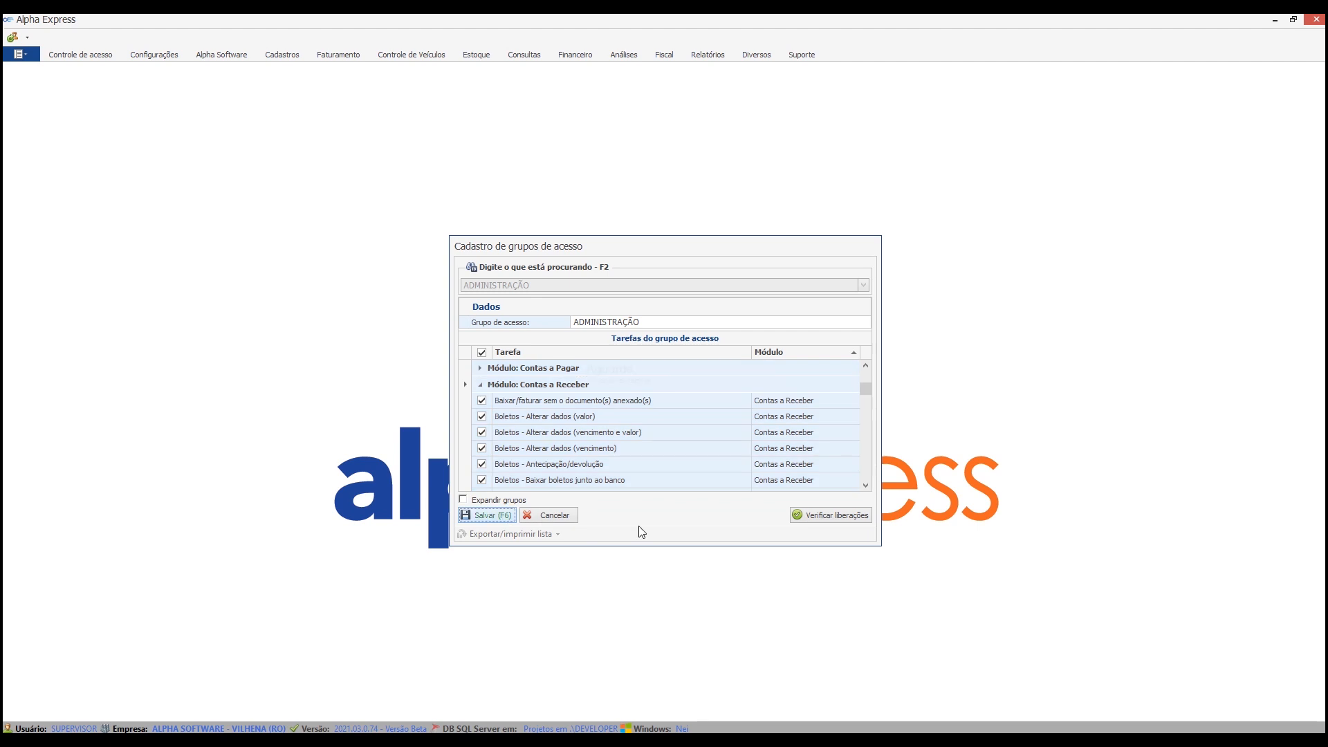
left_click(672, 516)
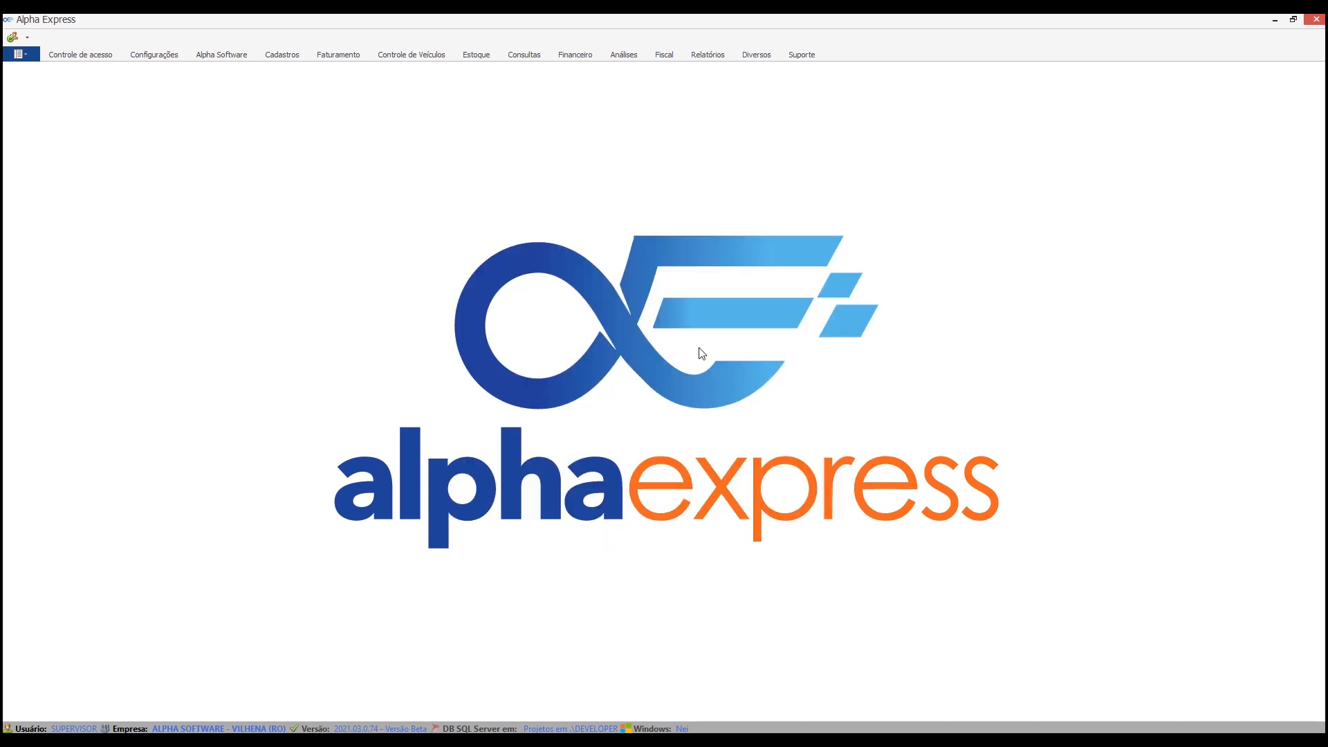